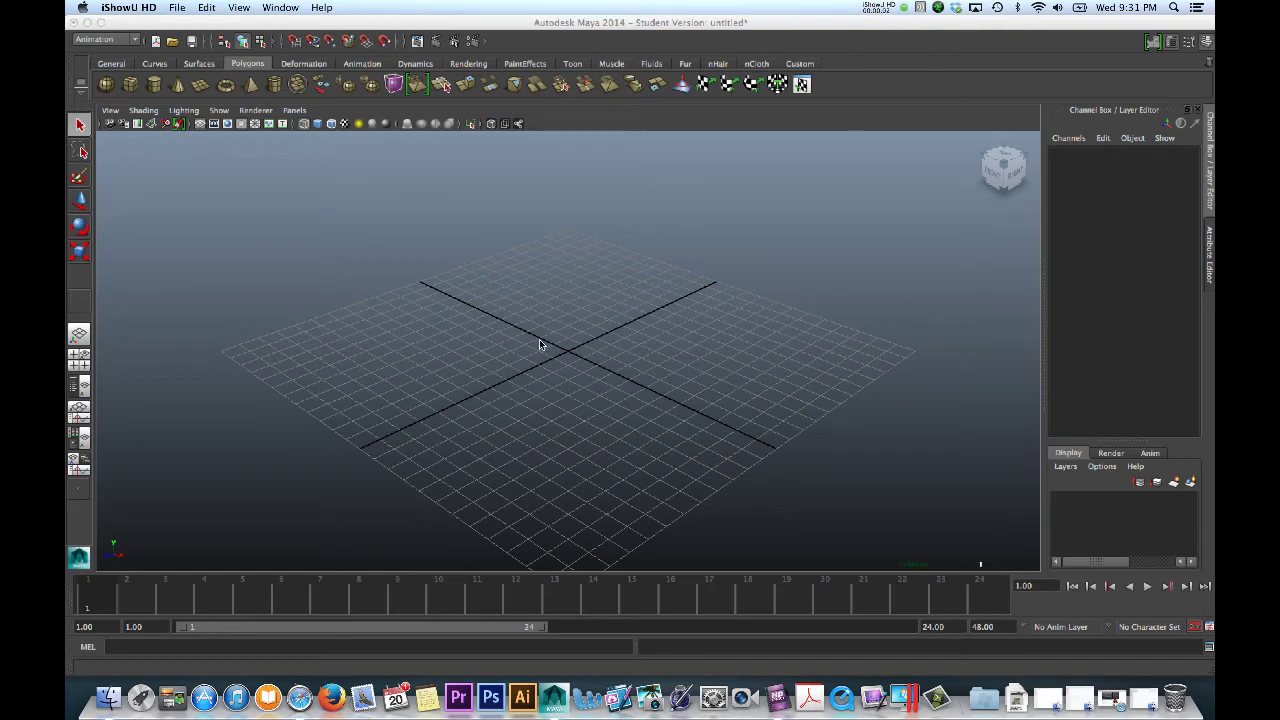
Focus Maya and activate the Polygon Cube creation tool from the Polygons shelf.
alt+drag(515, 316, 543, 337)
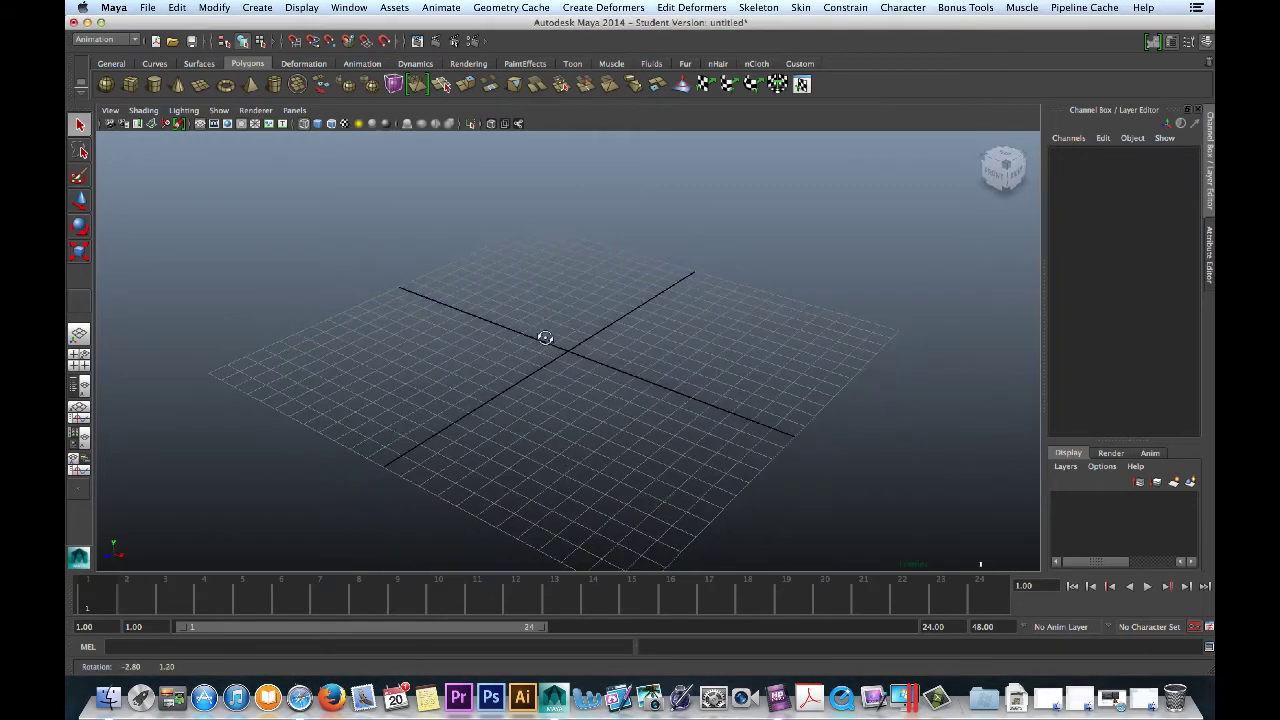
click(130, 85)
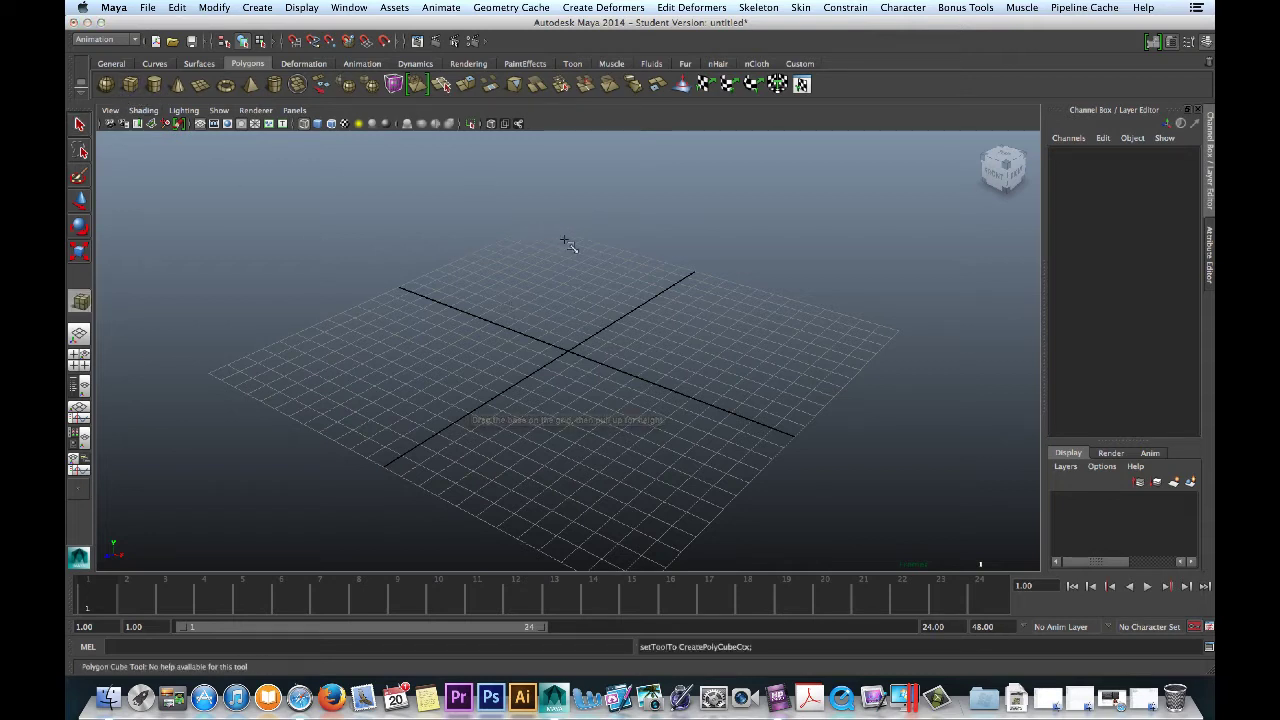
Draw a cube on the grid and size it to Width 50, Height 5, Depth 50.
drag(563, 241, 558, 429)
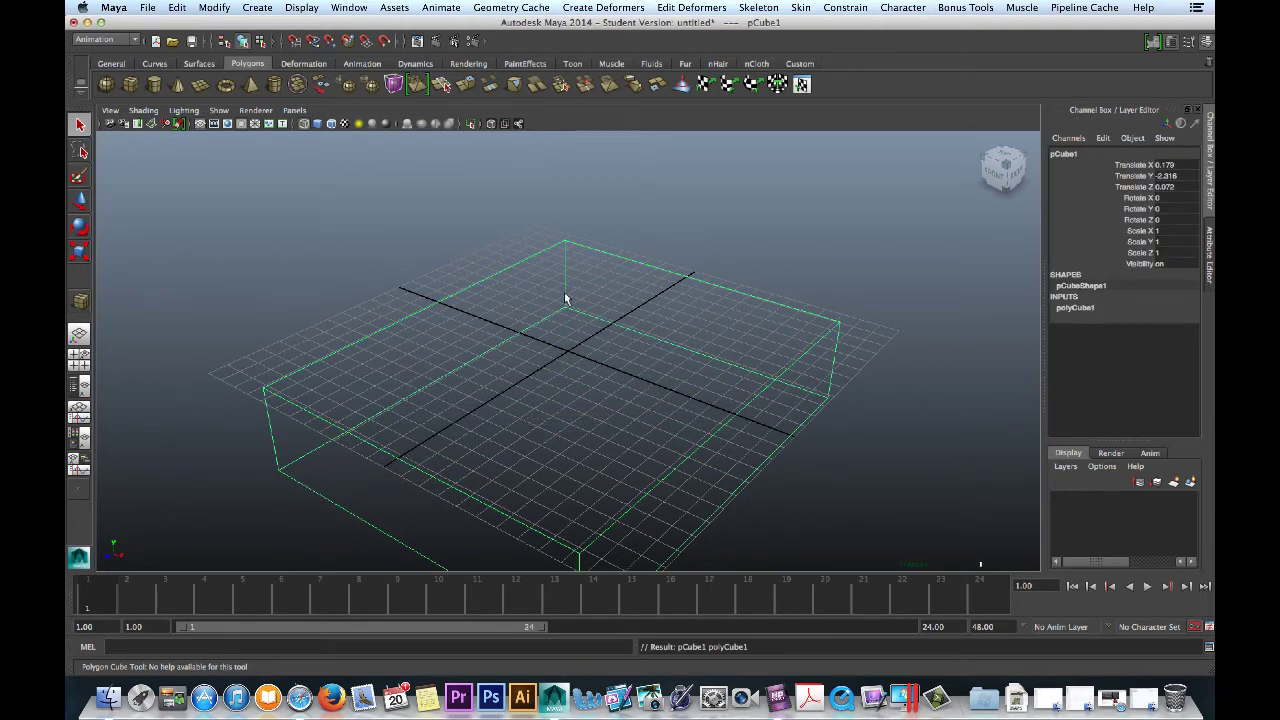
key(q)
click(1076, 307)
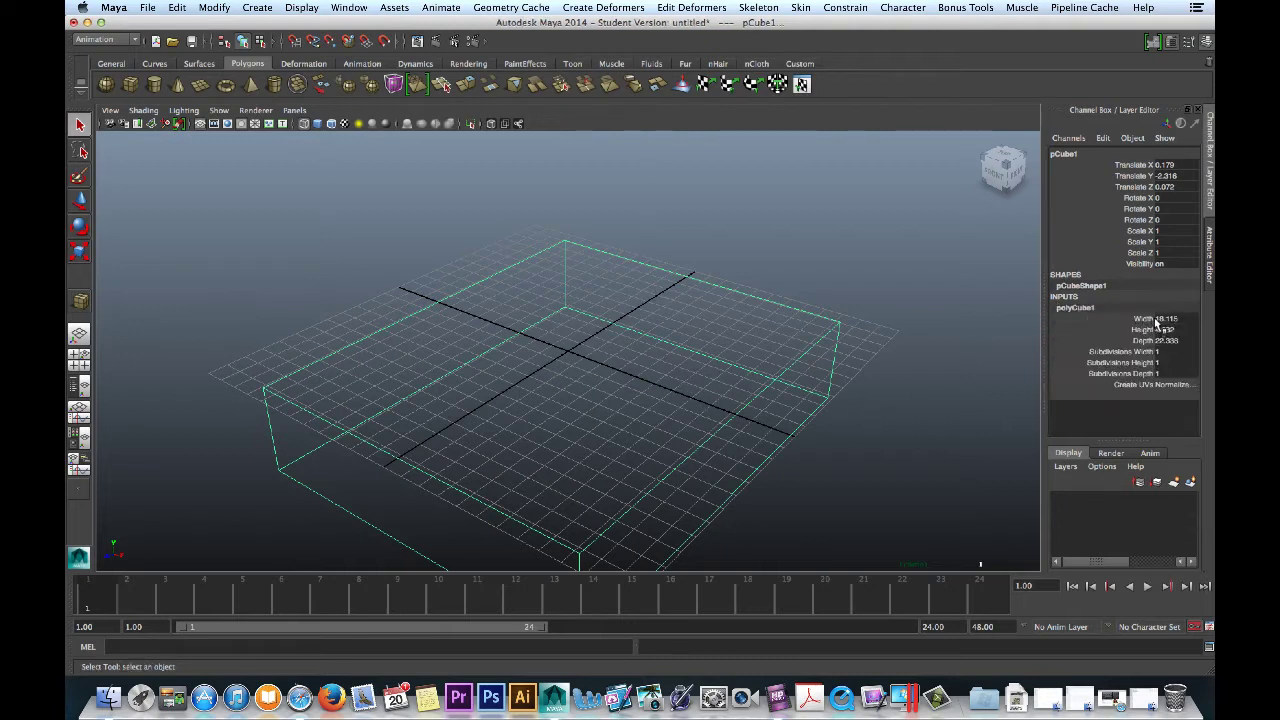
click(1175, 318)
text(50)
key(Tab)
text(5)
key(Tab)
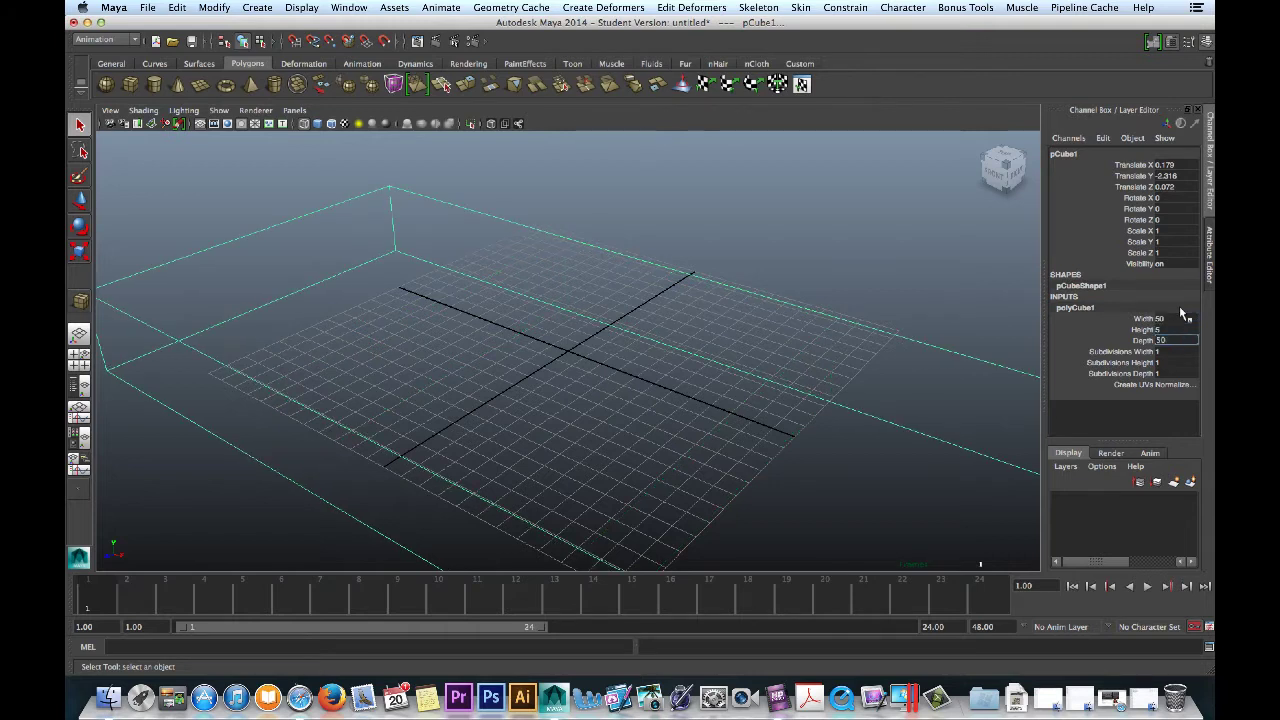
key(Return)
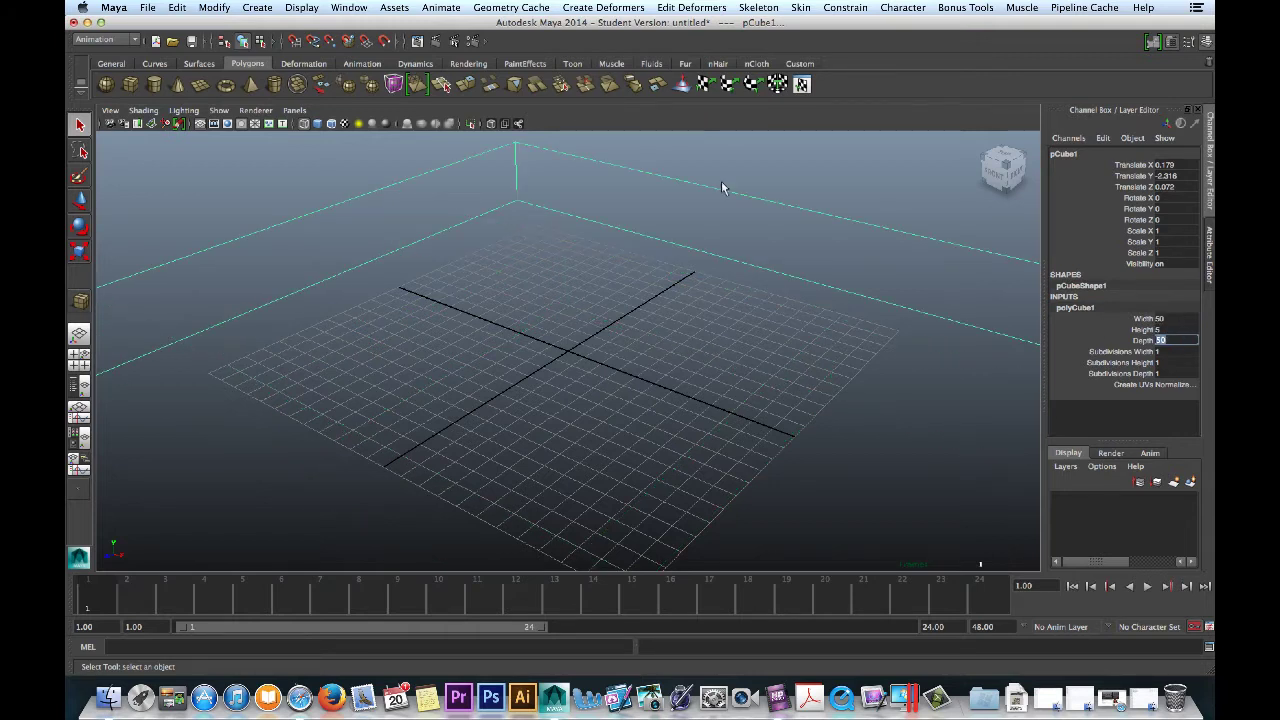
Turn on shaded display and move the slab to Translate X 0, Y -2.5.
click(722, 182)
key(5)
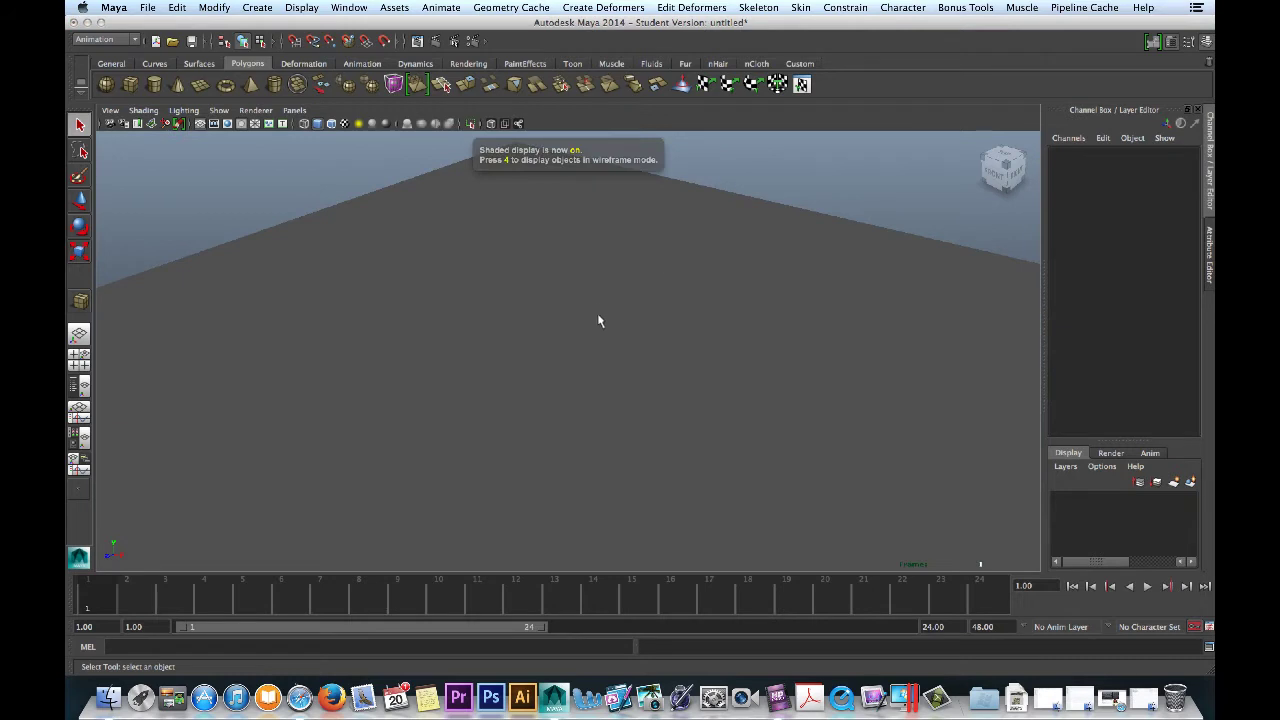
scroll(596, 310, down, 3)
click(659, 432)
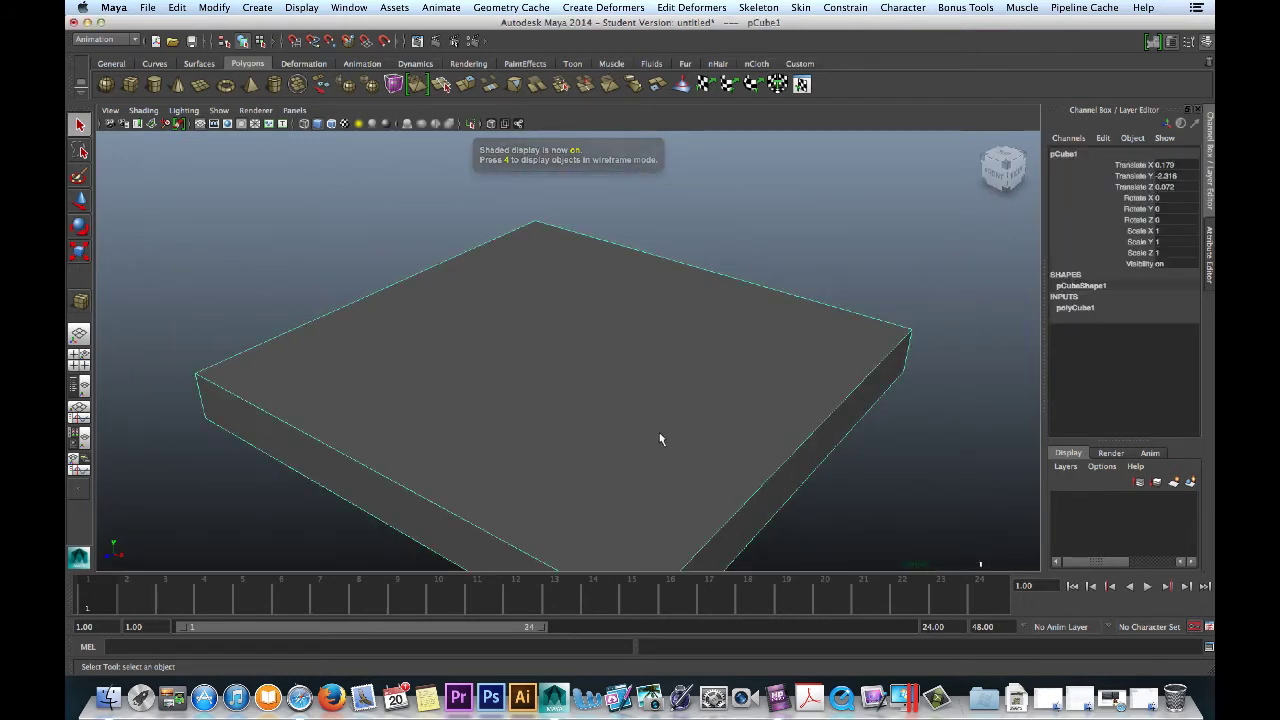
double_click(1167, 167)
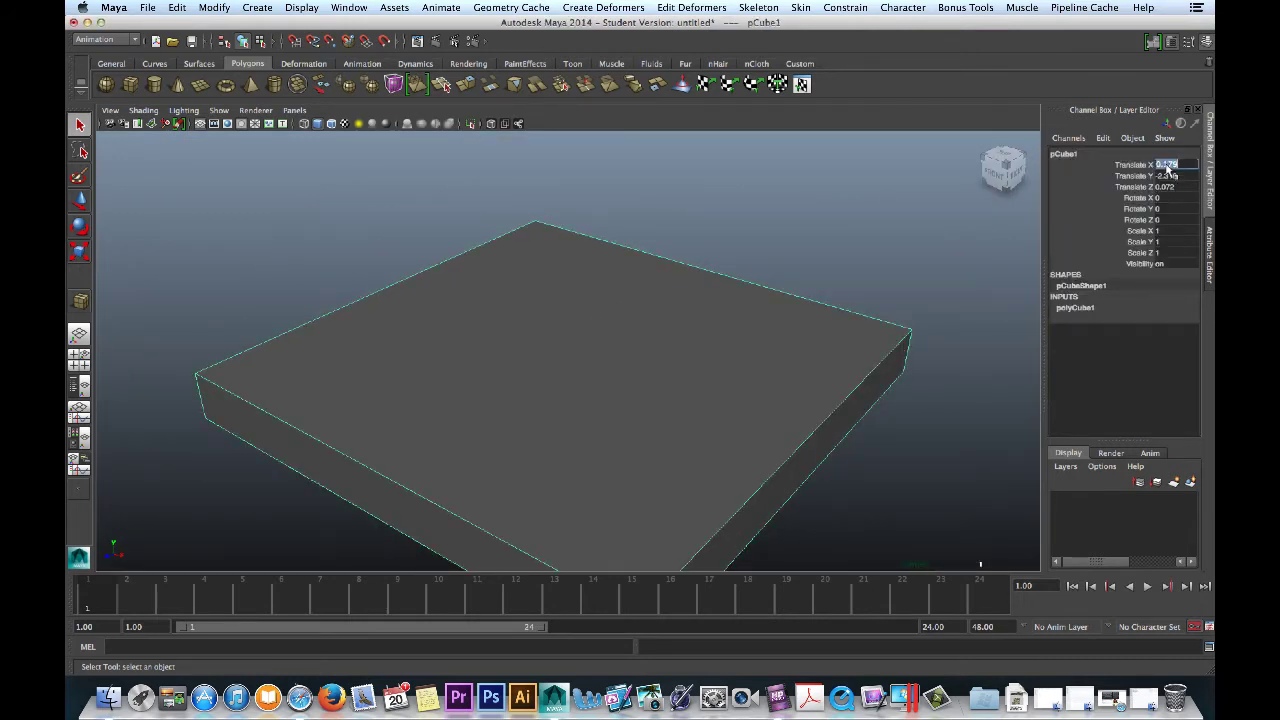
text(0)
key(Tab)
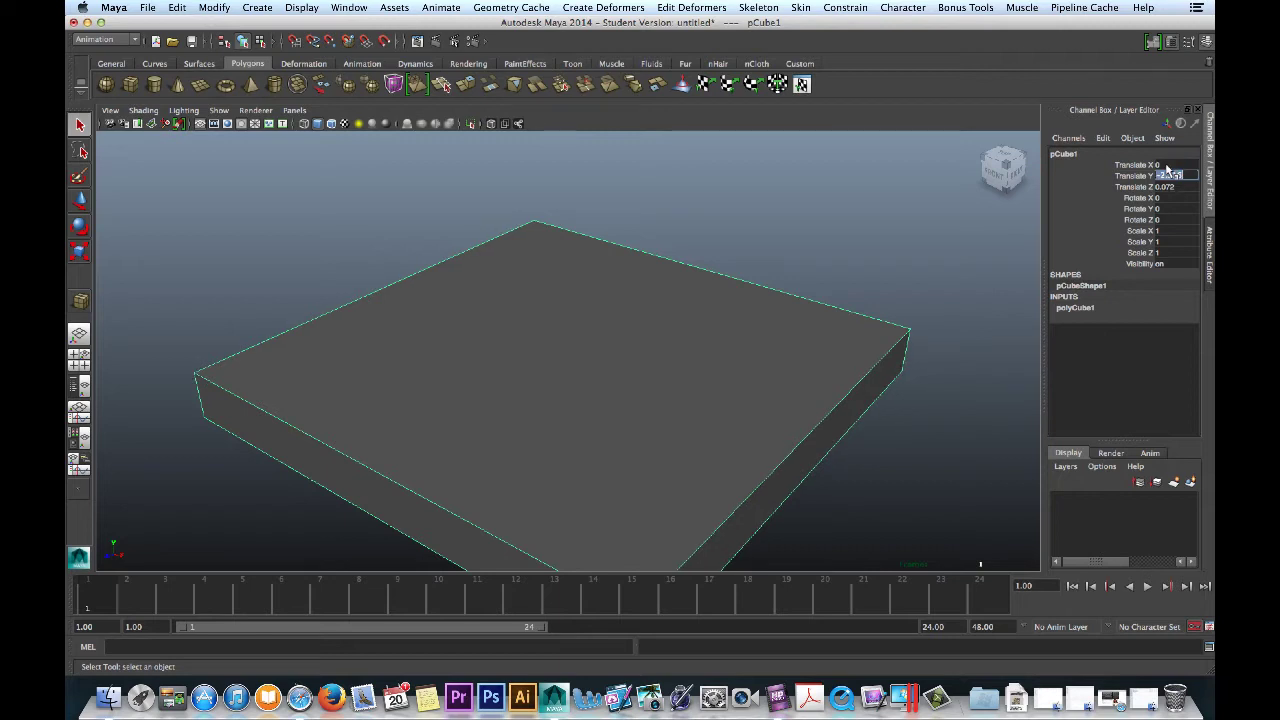
text(-)
key(Return)
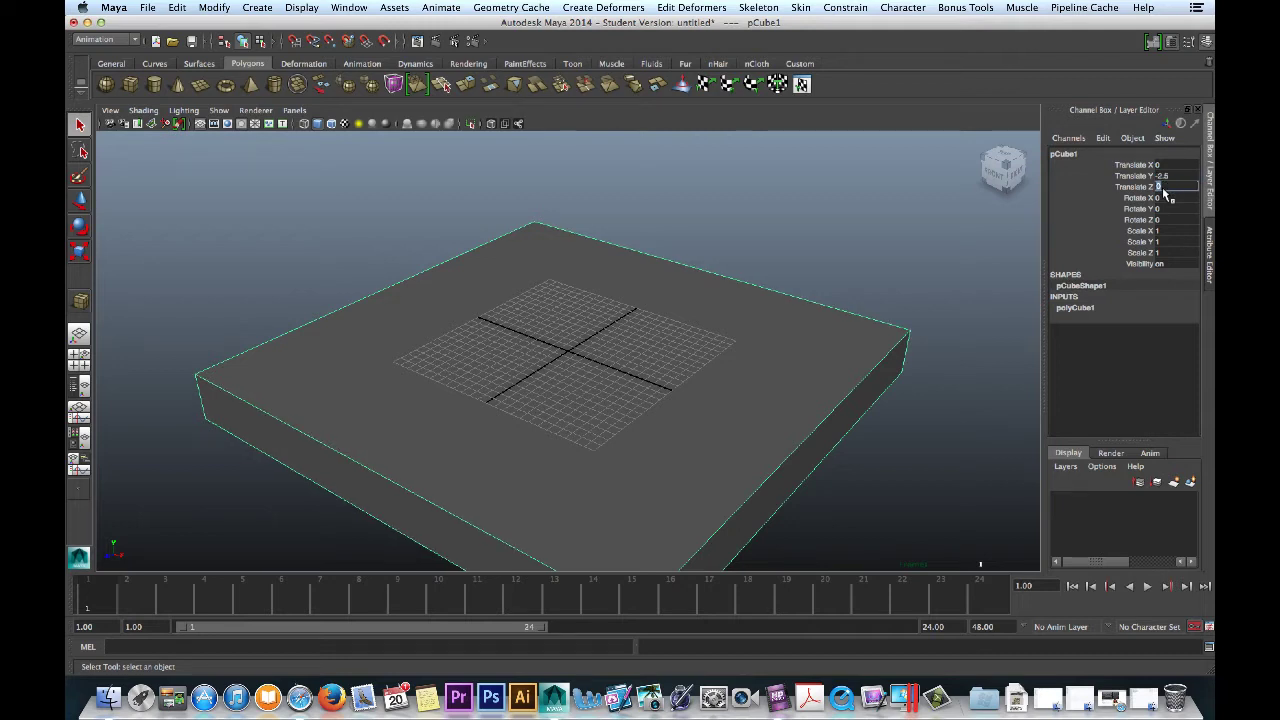
Rename the slab pCube1 to Ground_geo.
alt+drag(456, 420, 505, 408)
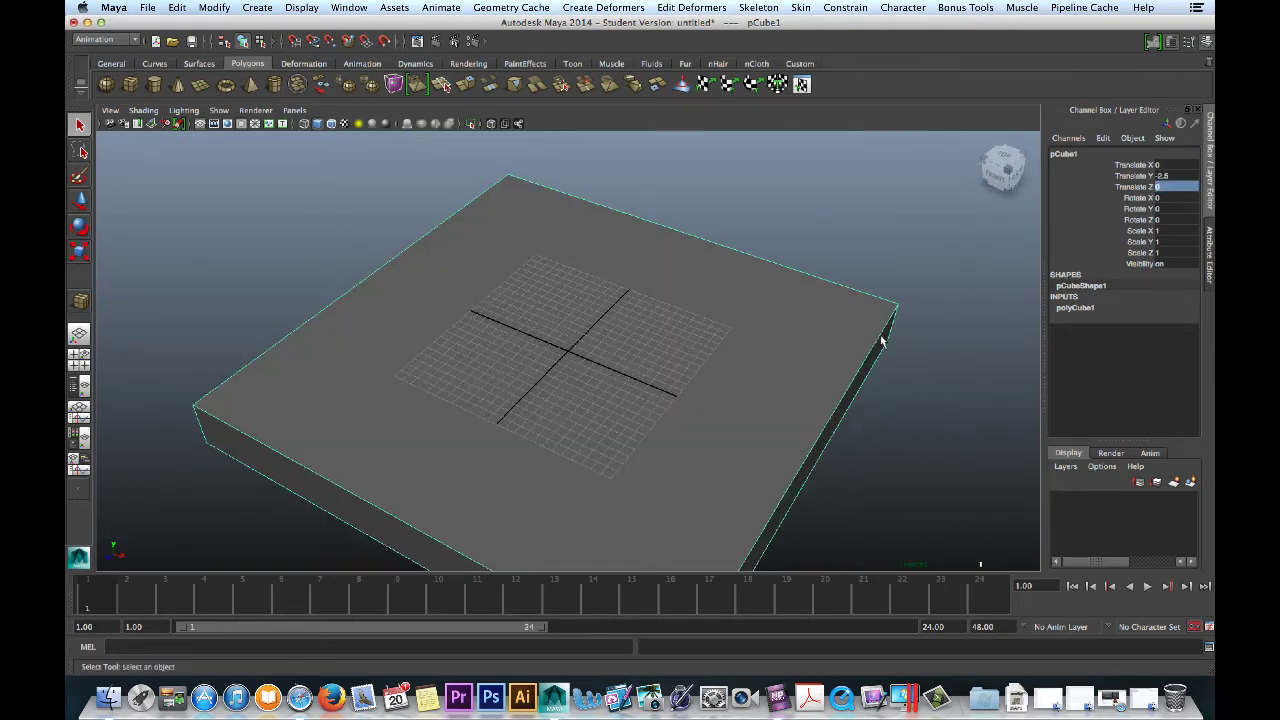
click(1068, 310)
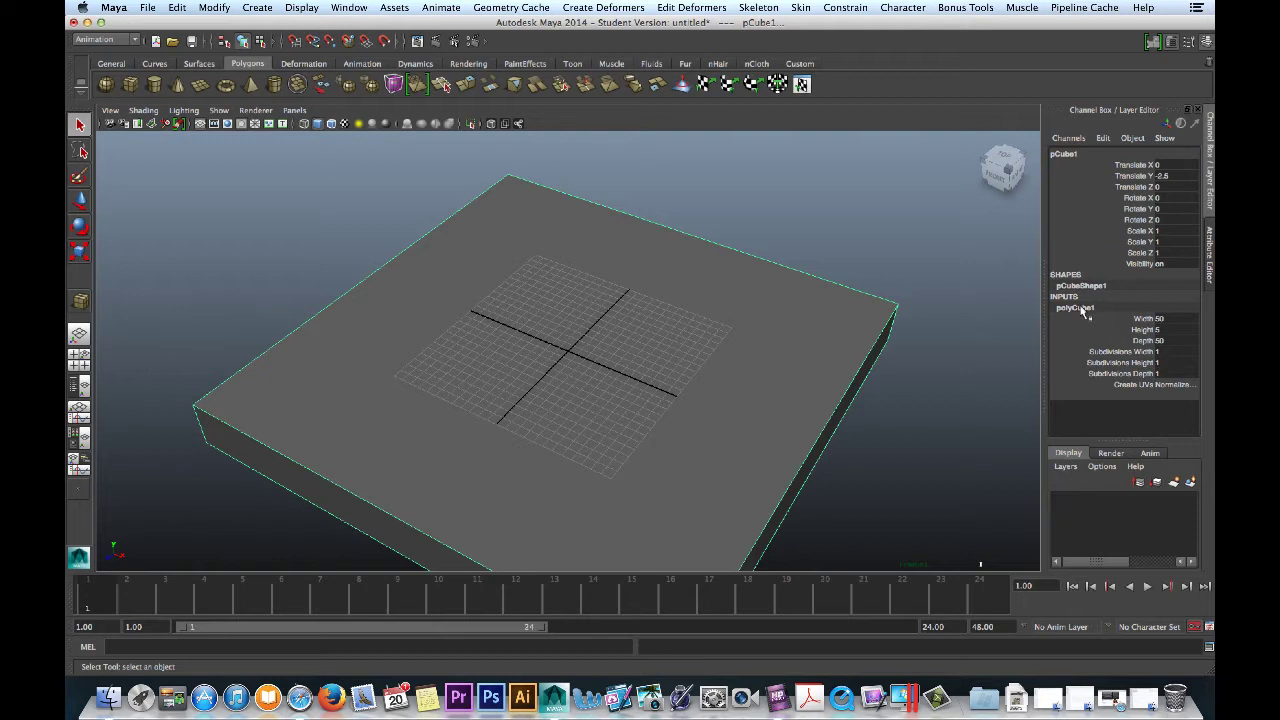
double_click(1064, 154)
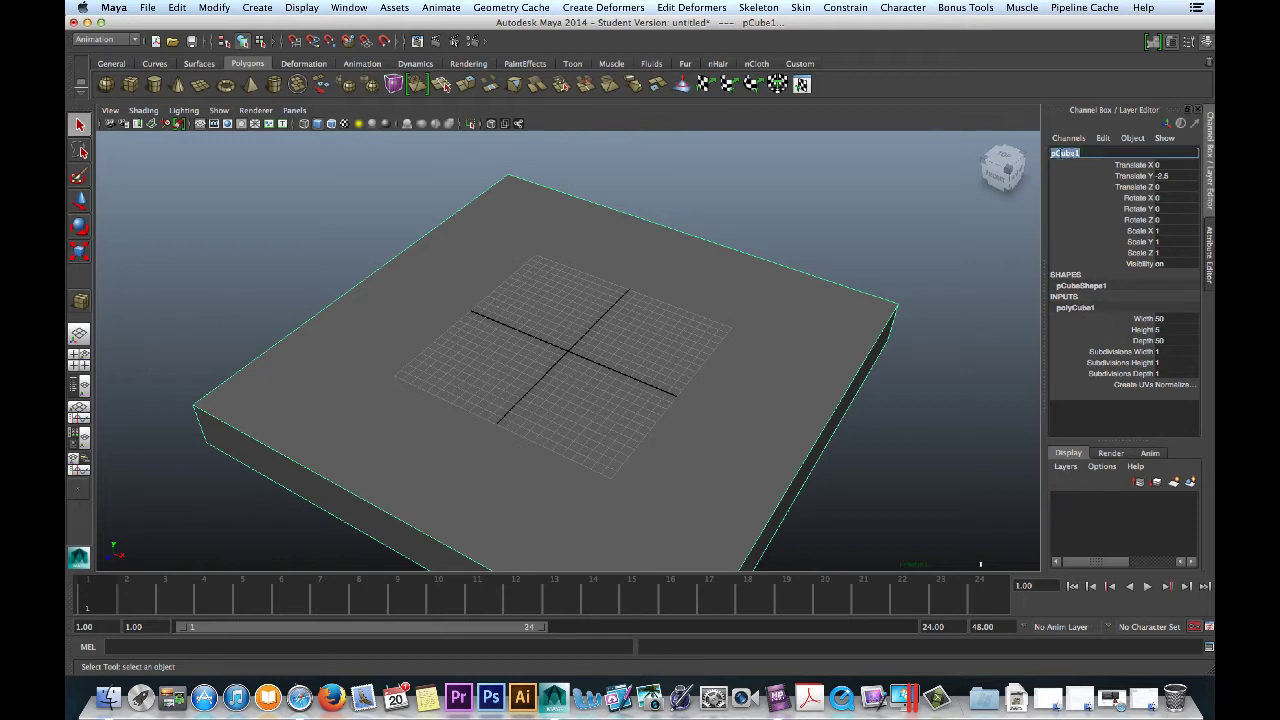
text(dround_geo)
key(Return)
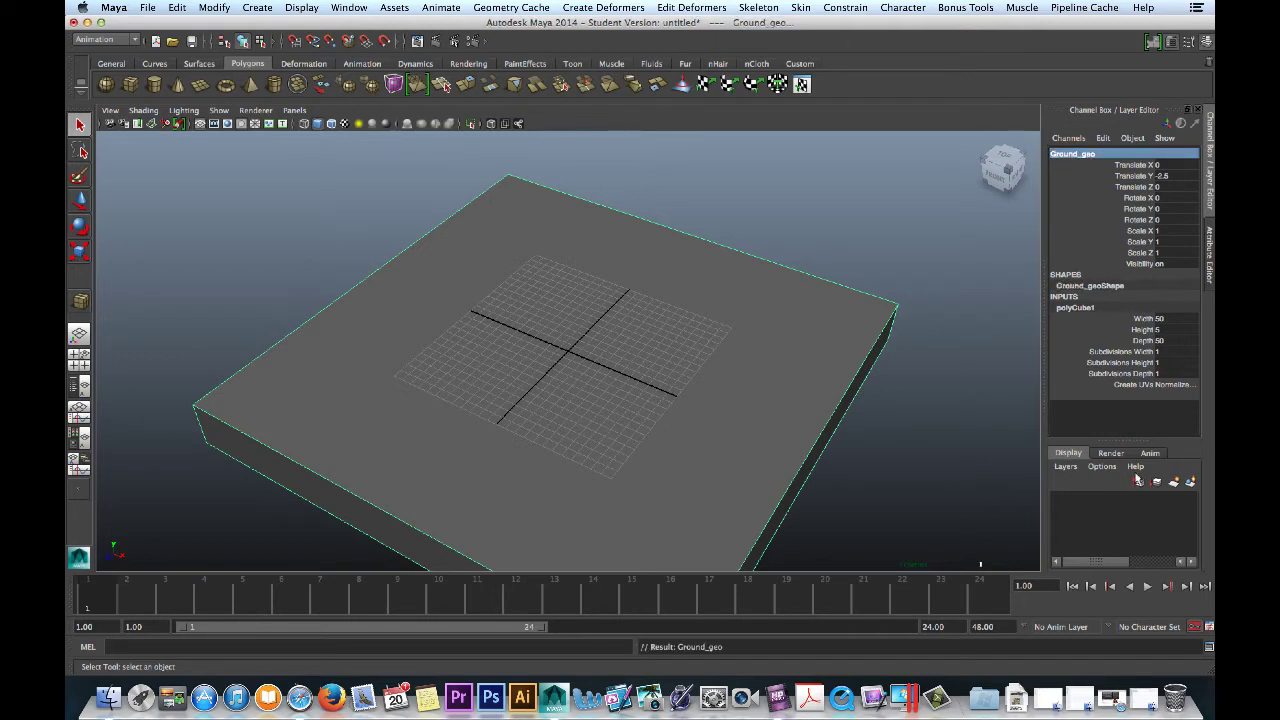
Put the slab on a new display layer and name that layer Ground.
click(1190, 482)
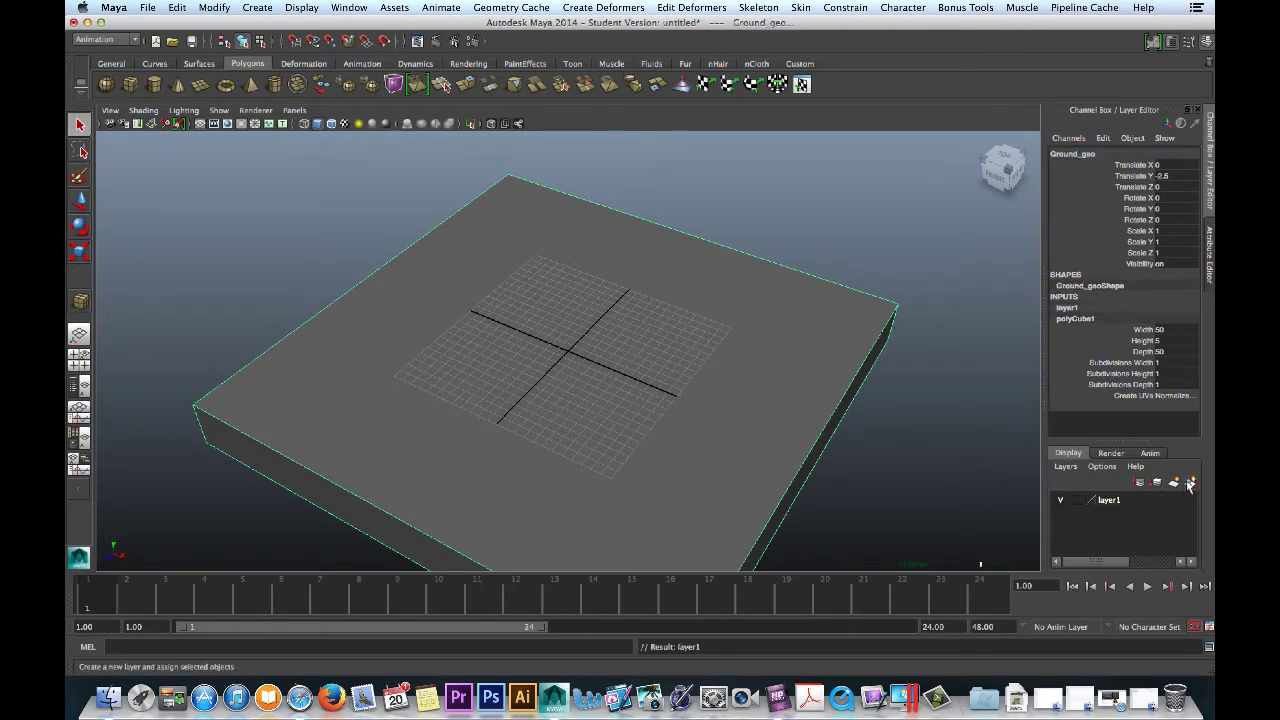
click(1117, 502)
double_click(1117, 502)
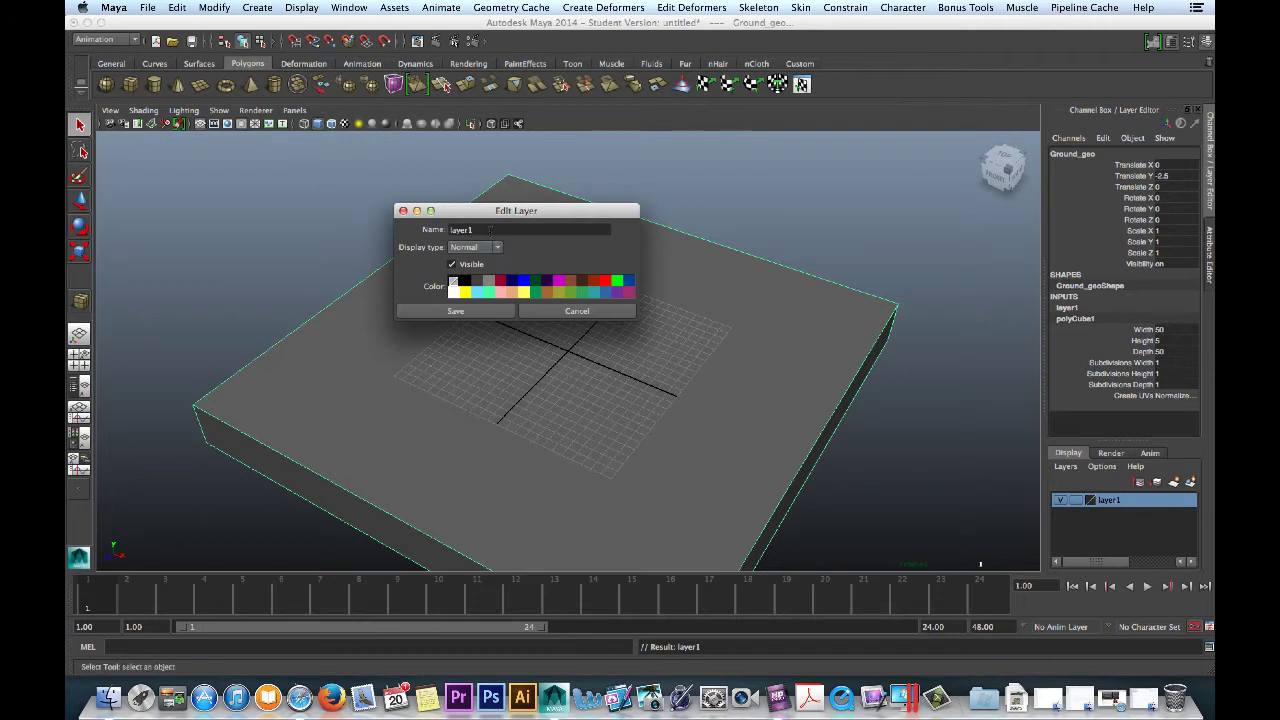
text(Ground)
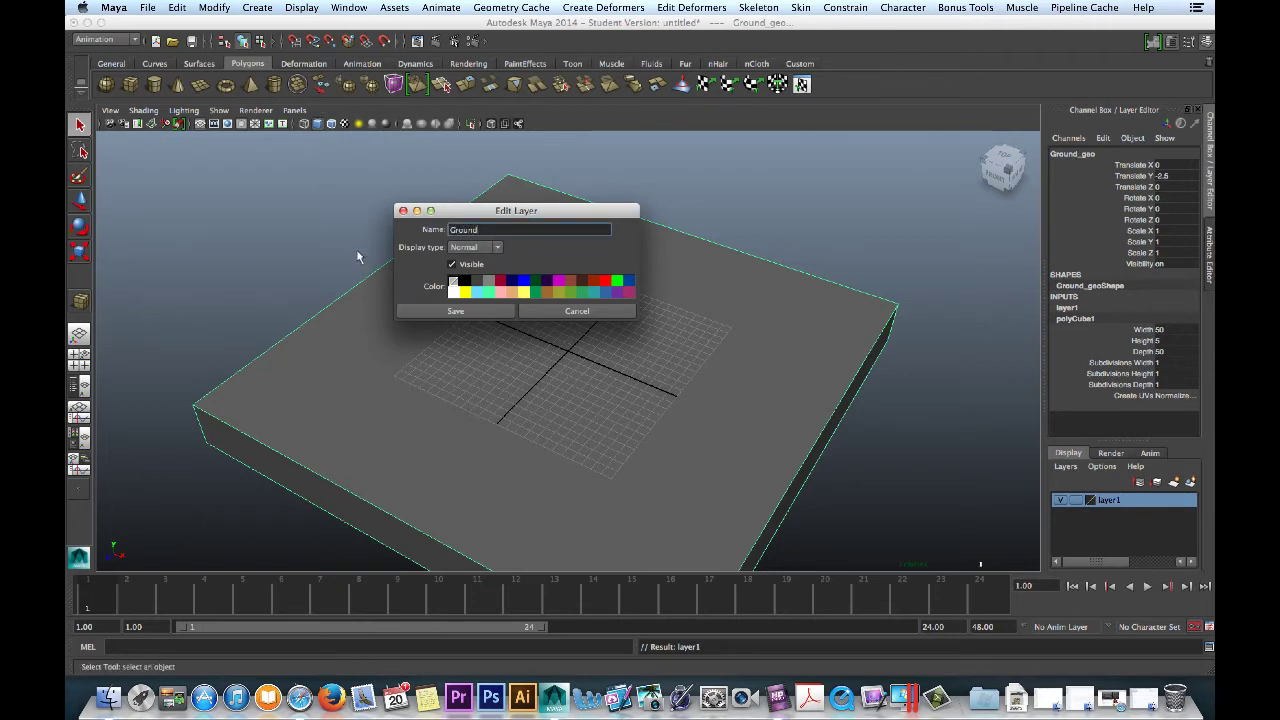
click(458, 311)
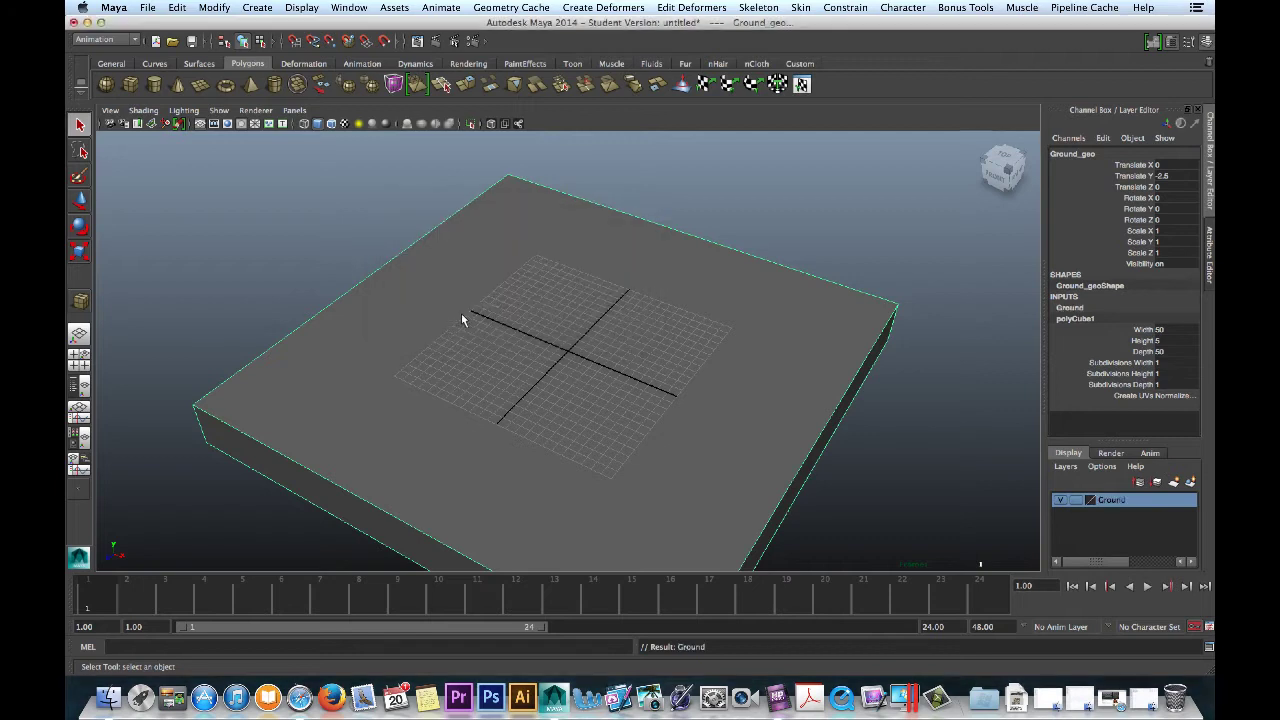
click(1061, 501)
click(1061, 501)
Draw a polygon sphere at the grid centre with a radius of 2.
alt+drag(562, 318, 522, 268)
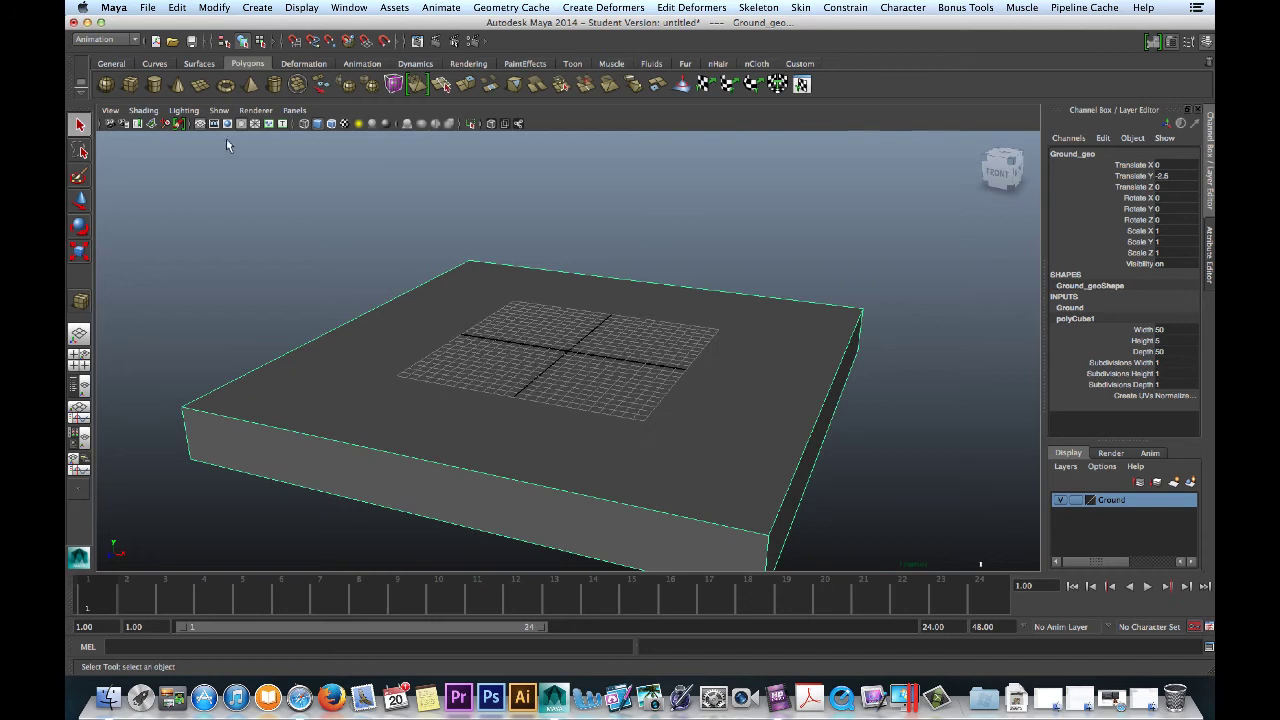
click(106, 84)
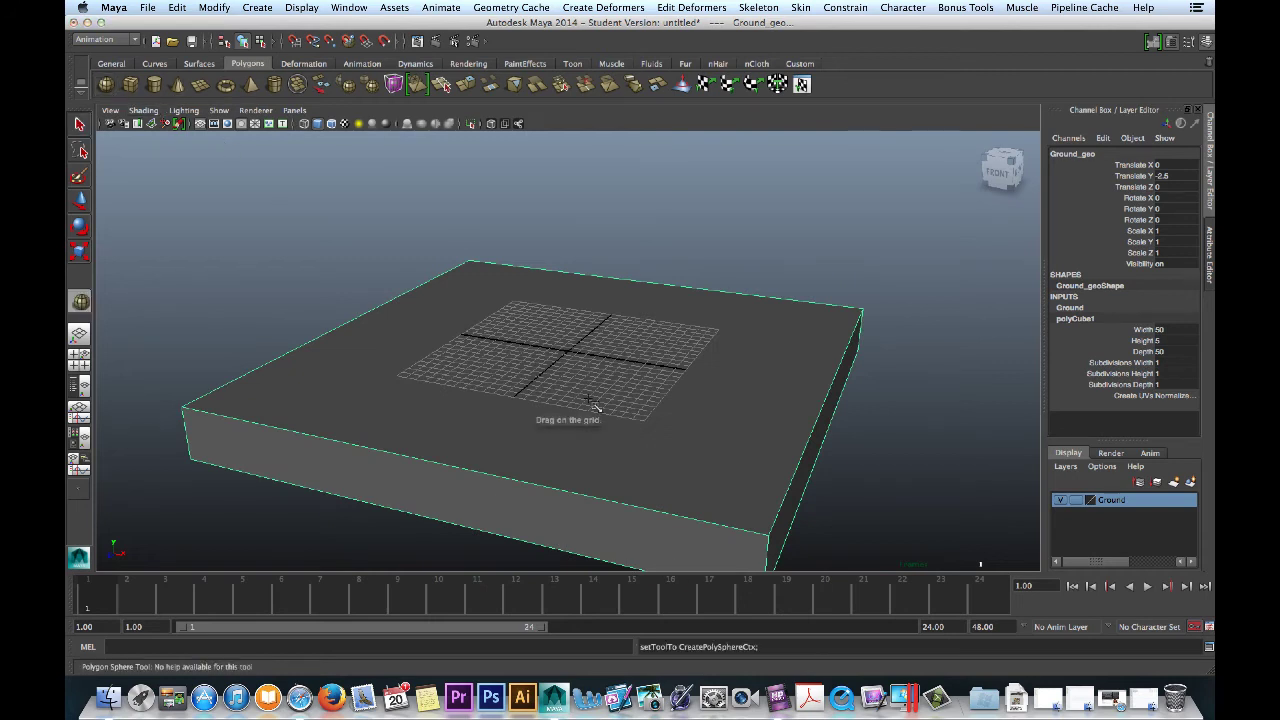
drag(572, 352, 548, 420)
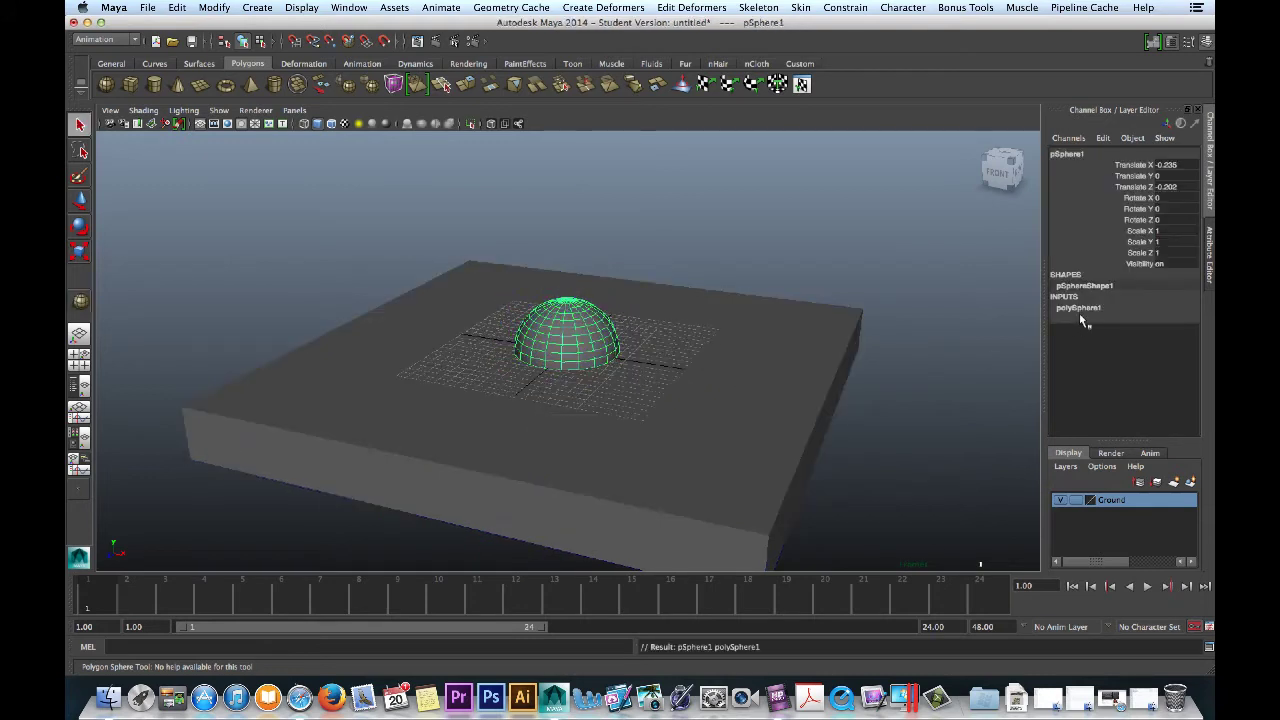
click(1082, 310)
double_click(1176, 318)
text(2)
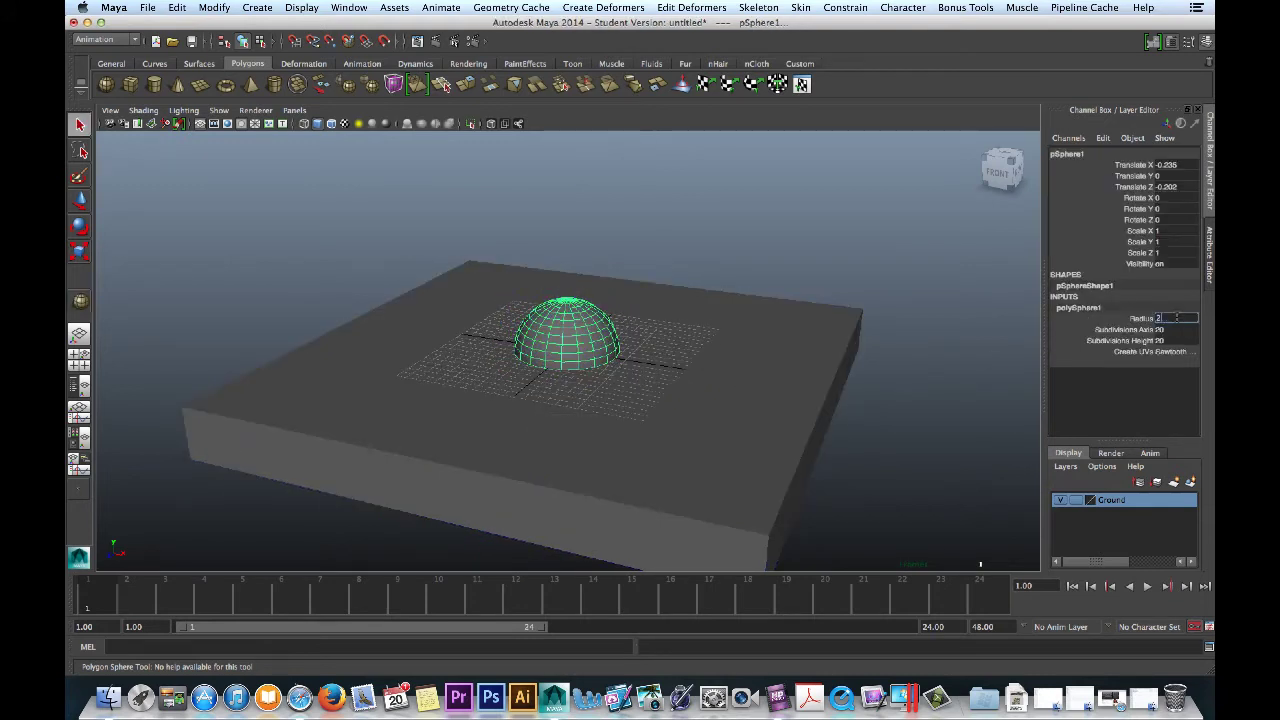
key(Return)
Name the sphere Ball and raise it to Translate Y 2 onto the ground.
click(1085, 156)
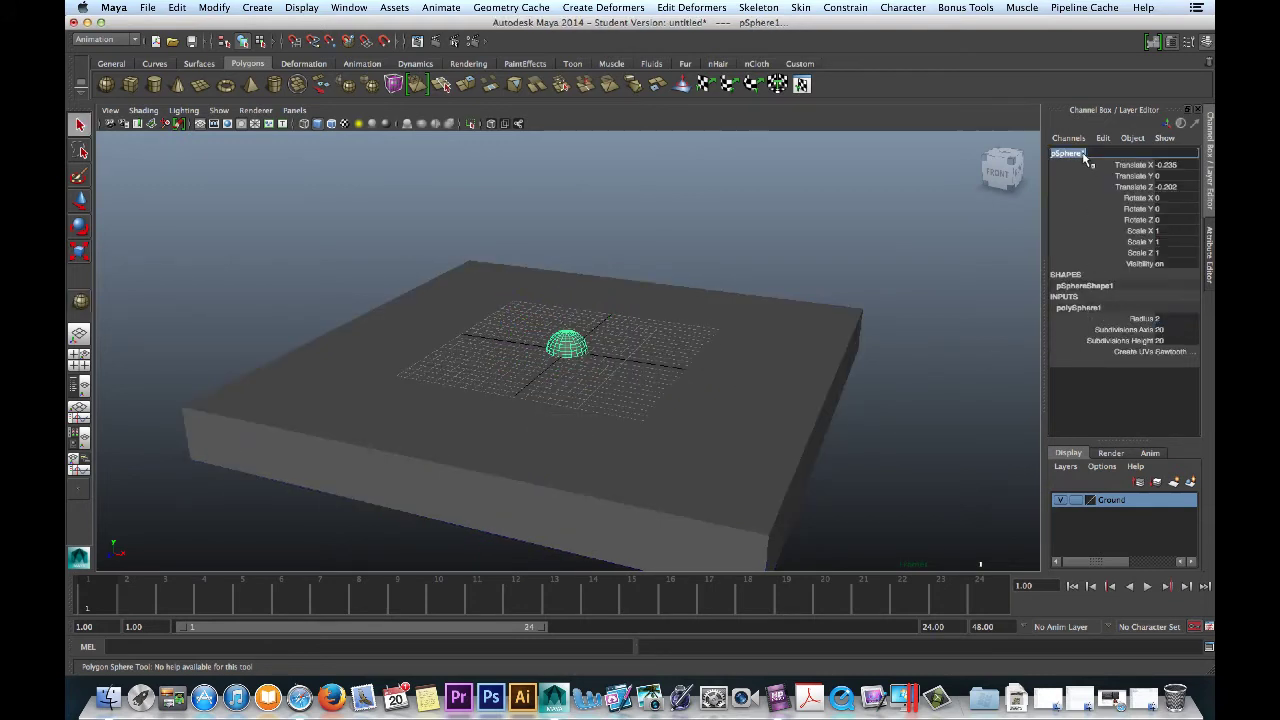
text(sa)
key(Return)
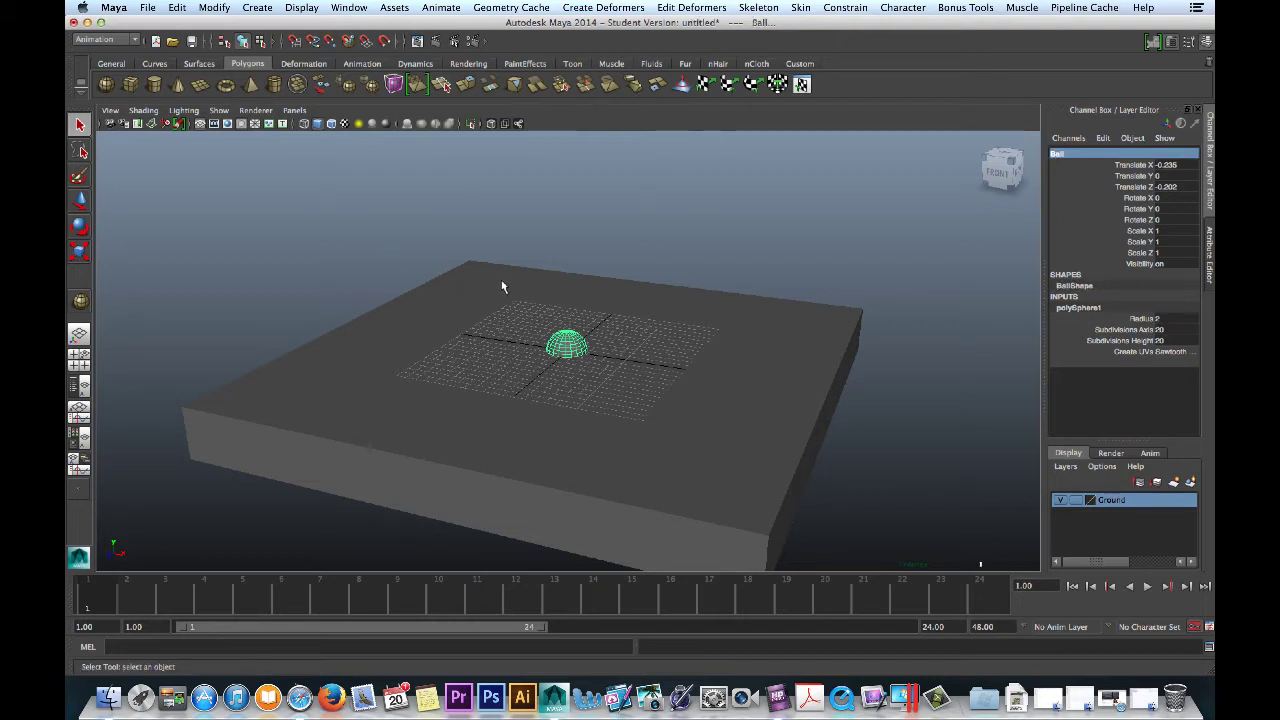
click(582, 350)
click(566, 340)
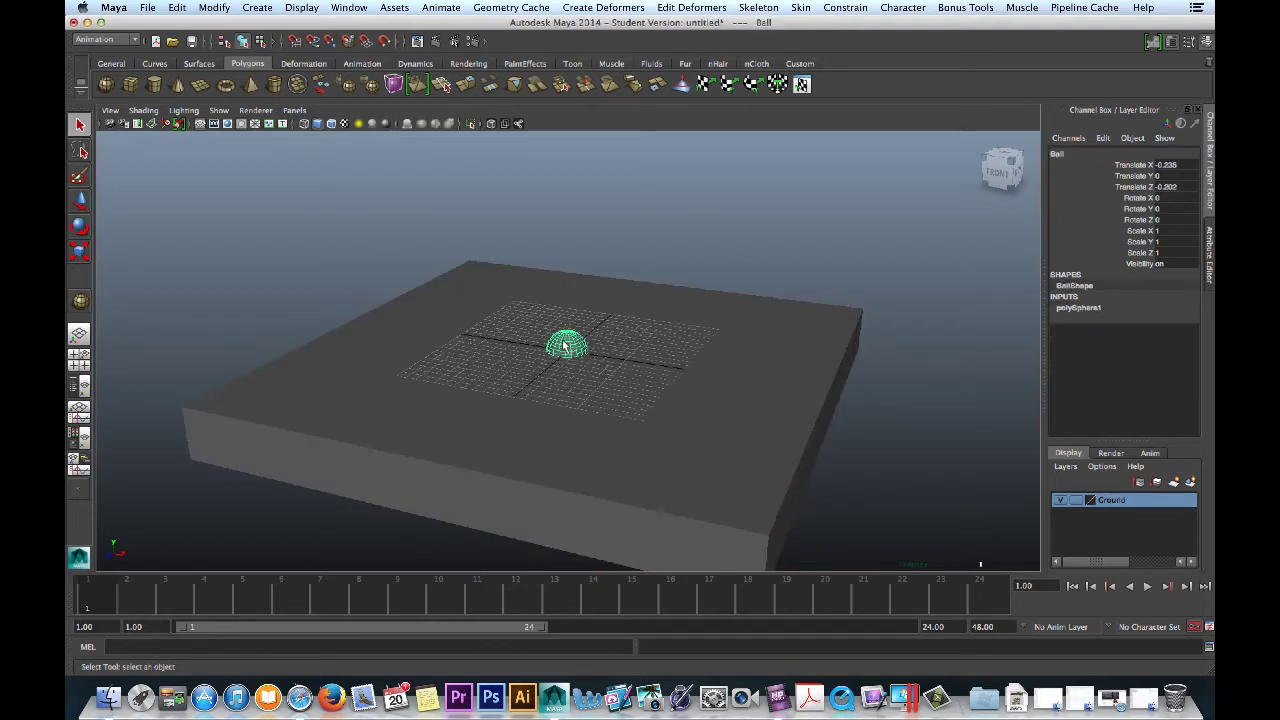
click(1160, 176)
text(2)
key(Return)
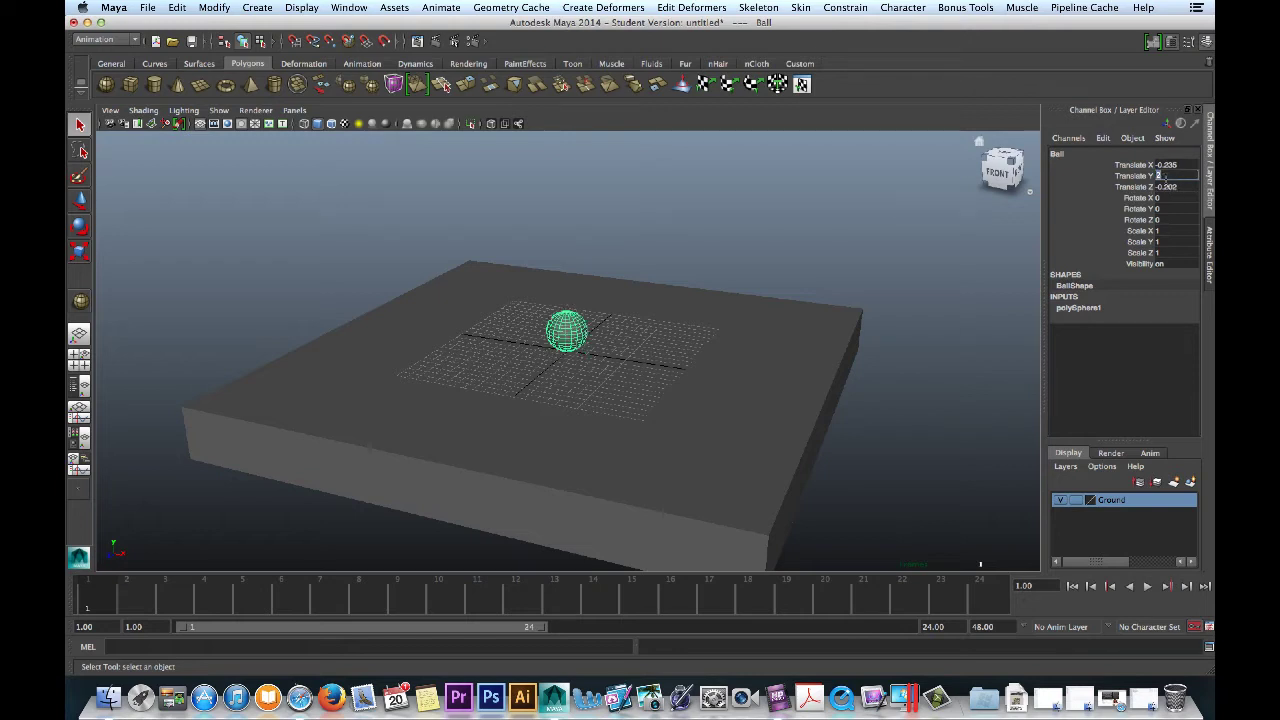
Bring the view down to eye level with the horizon showing, Move tool active on Ball.
alt+drag(428, 352, 465, 338)
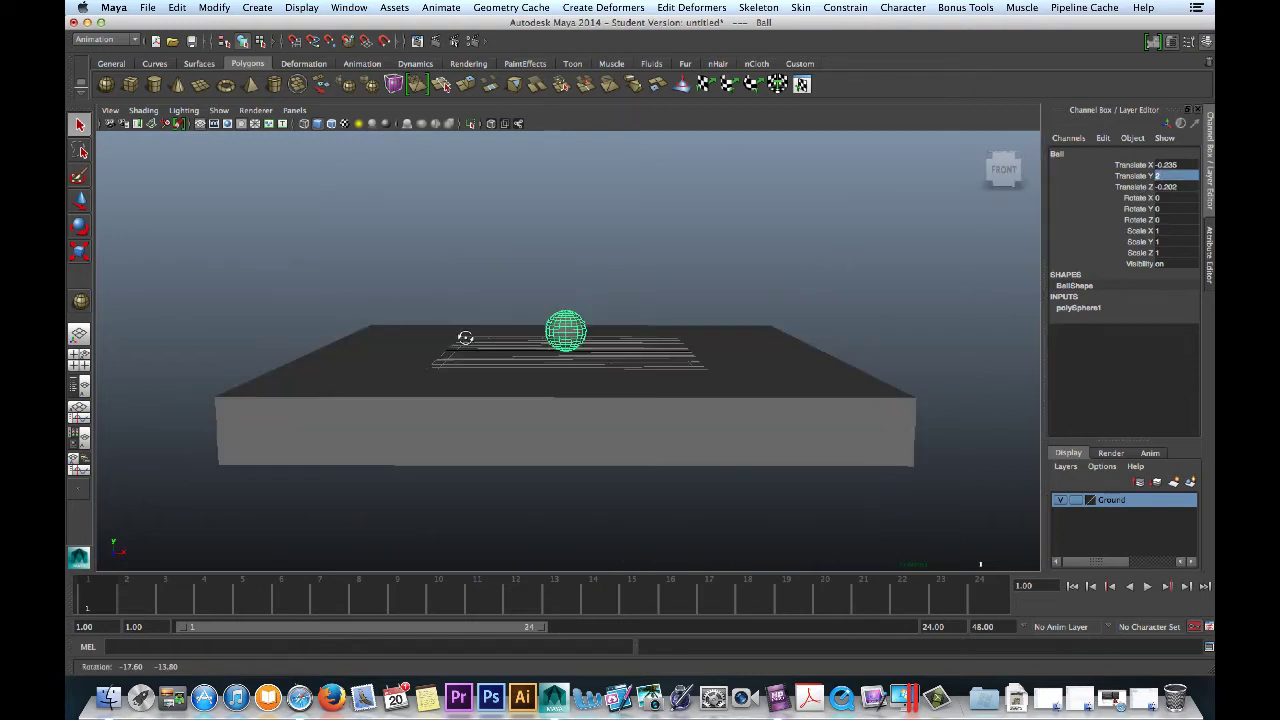
alt+drag(606, 334, 548, 380)
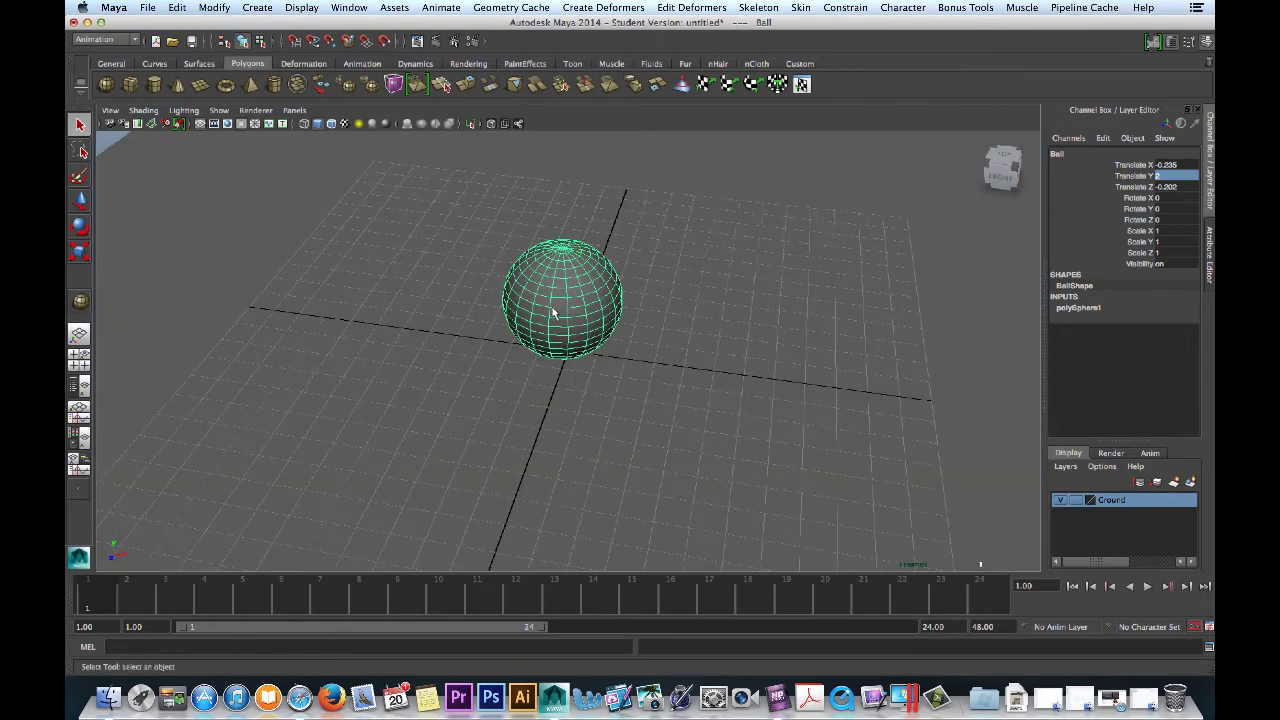
key(w)
alt+drag(544, 308, 512, 284)
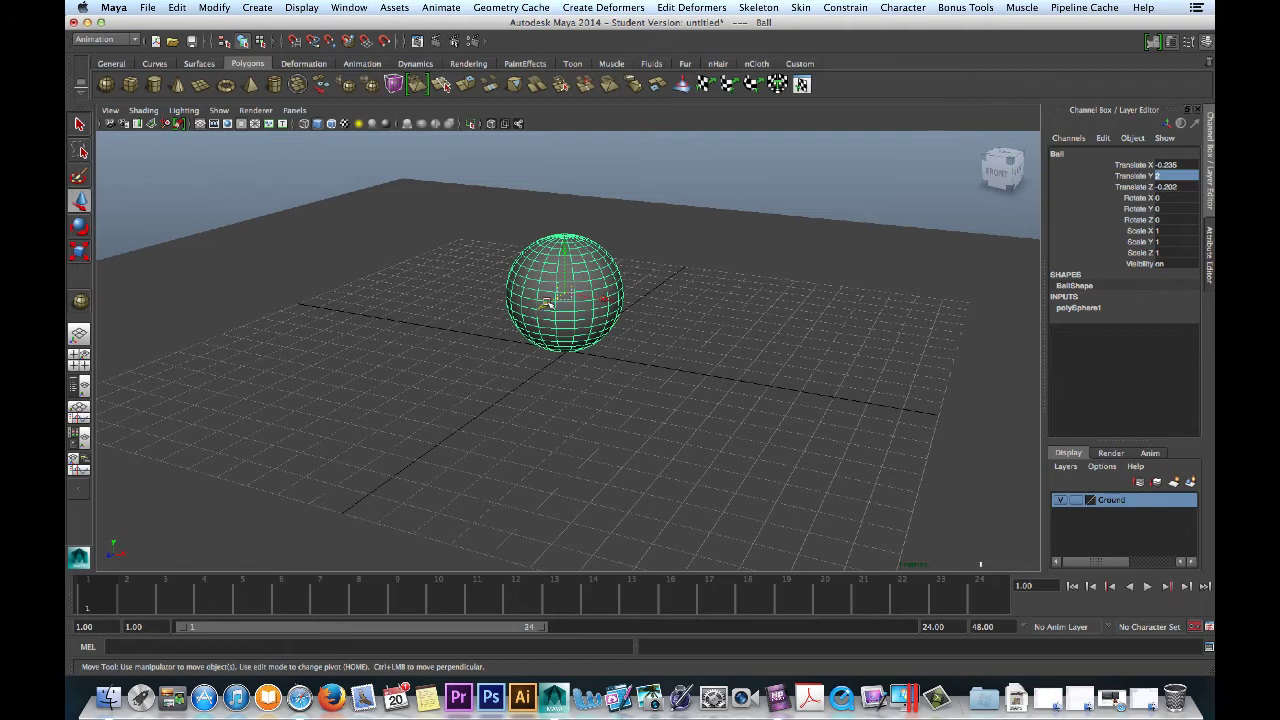
Assign a new Lambert material (lambert2) to the Ball.
right_click(547, 303)
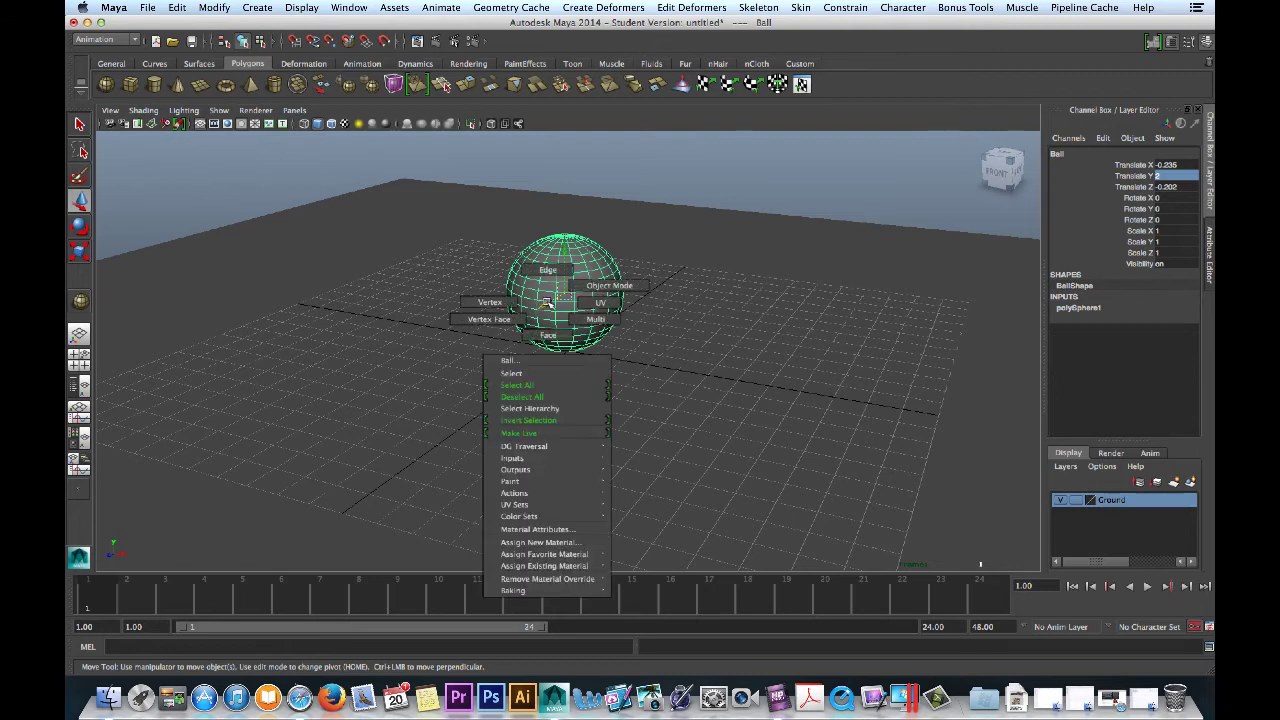
click(540, 542)
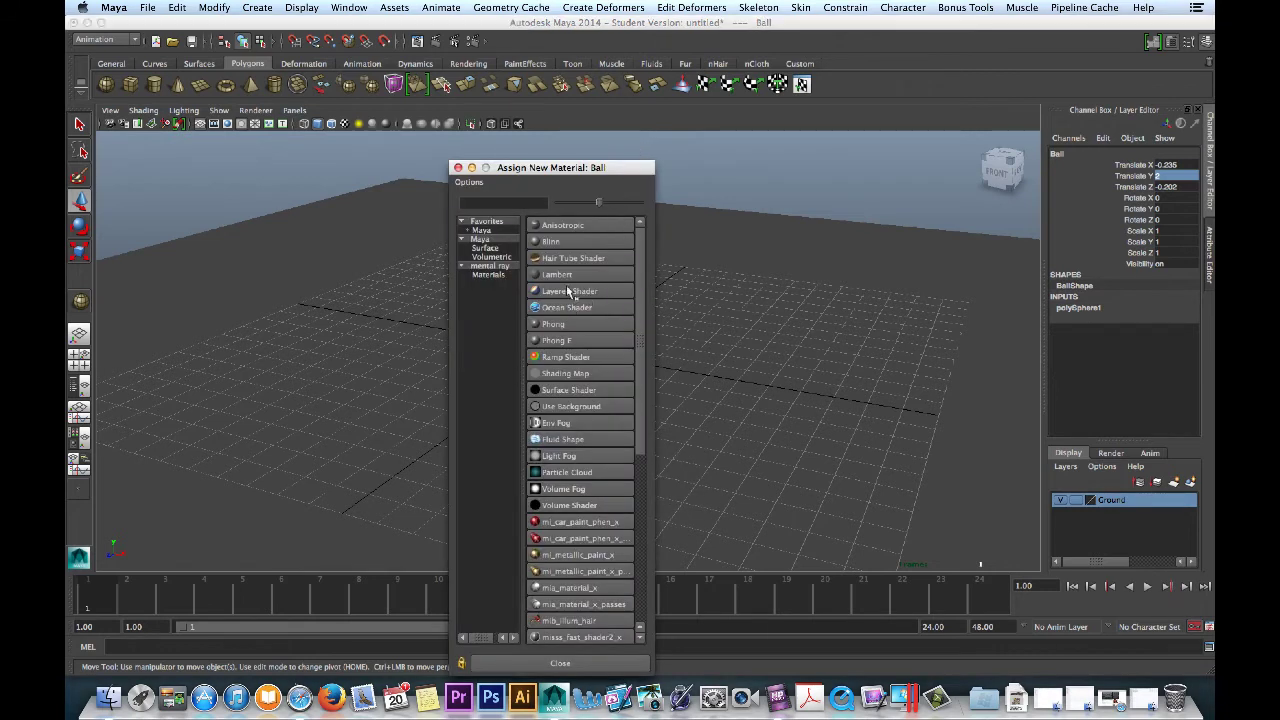
click(560, 276)
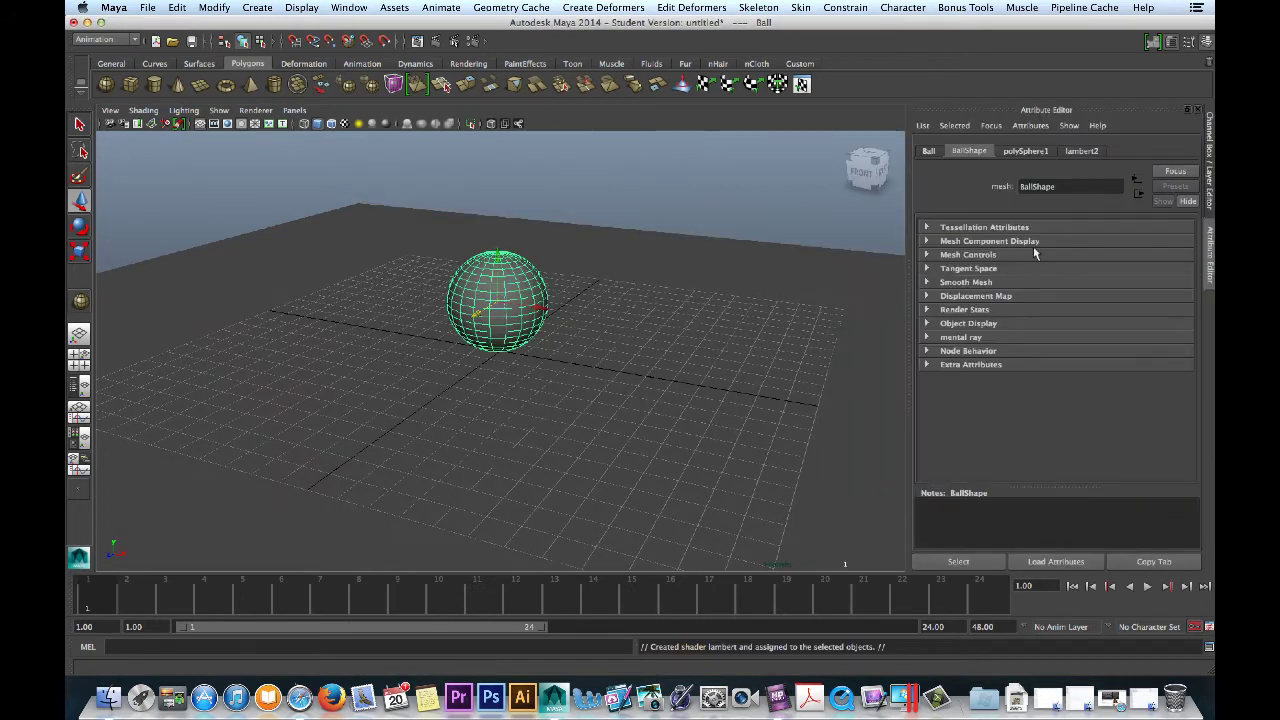
click(1082, 151)
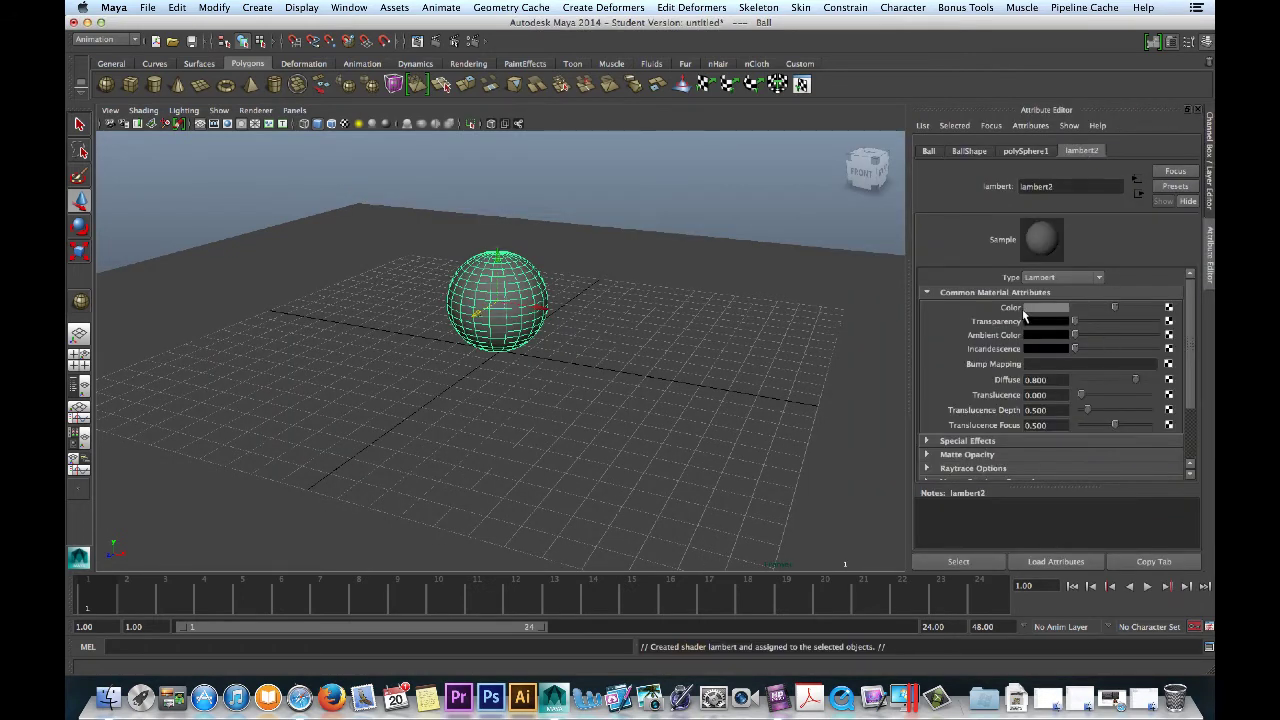
Map a Checker texture to the material's Color with red Color 2, and show textures.
click(1167, 308)
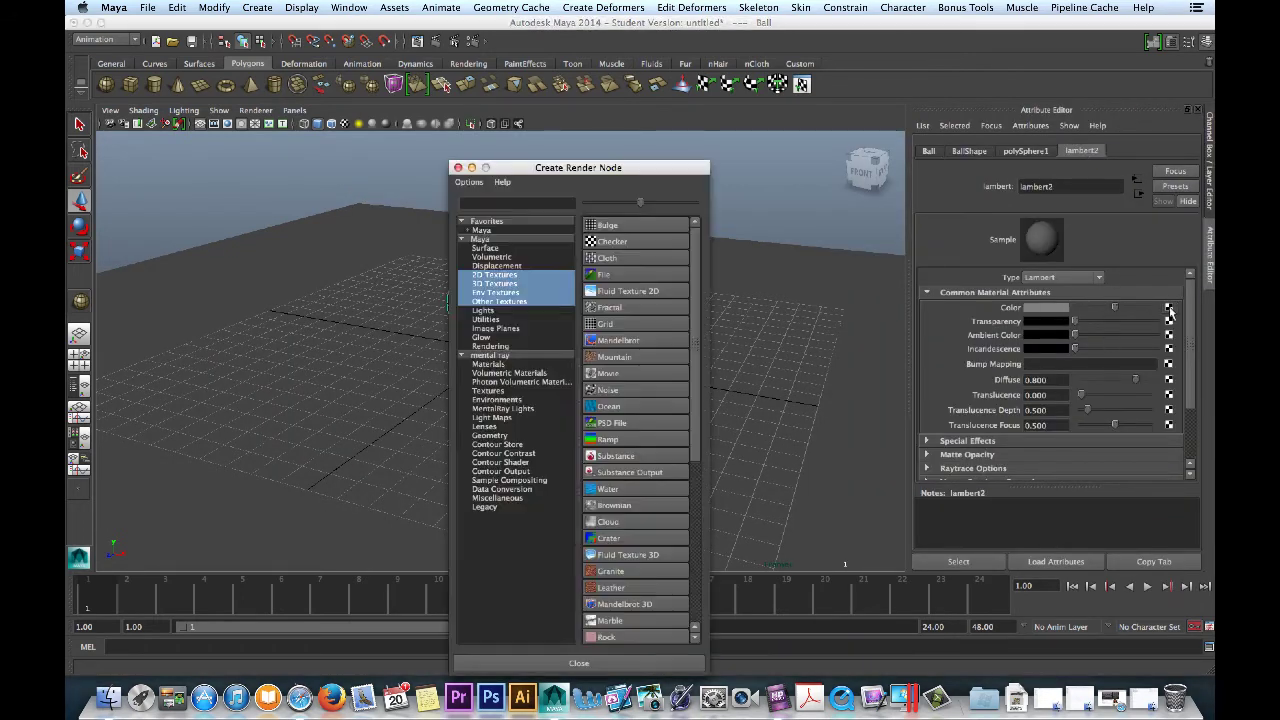
click(648, 251)
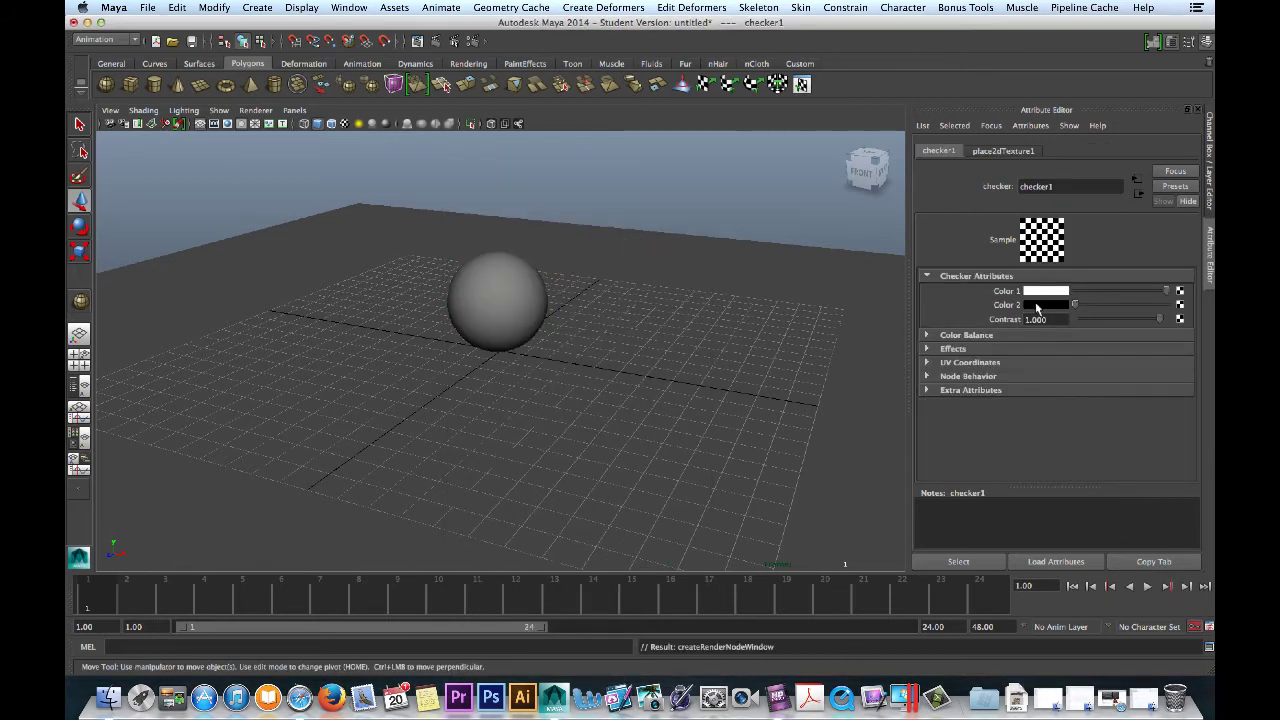
click(1036, 303)
click(978, 267)
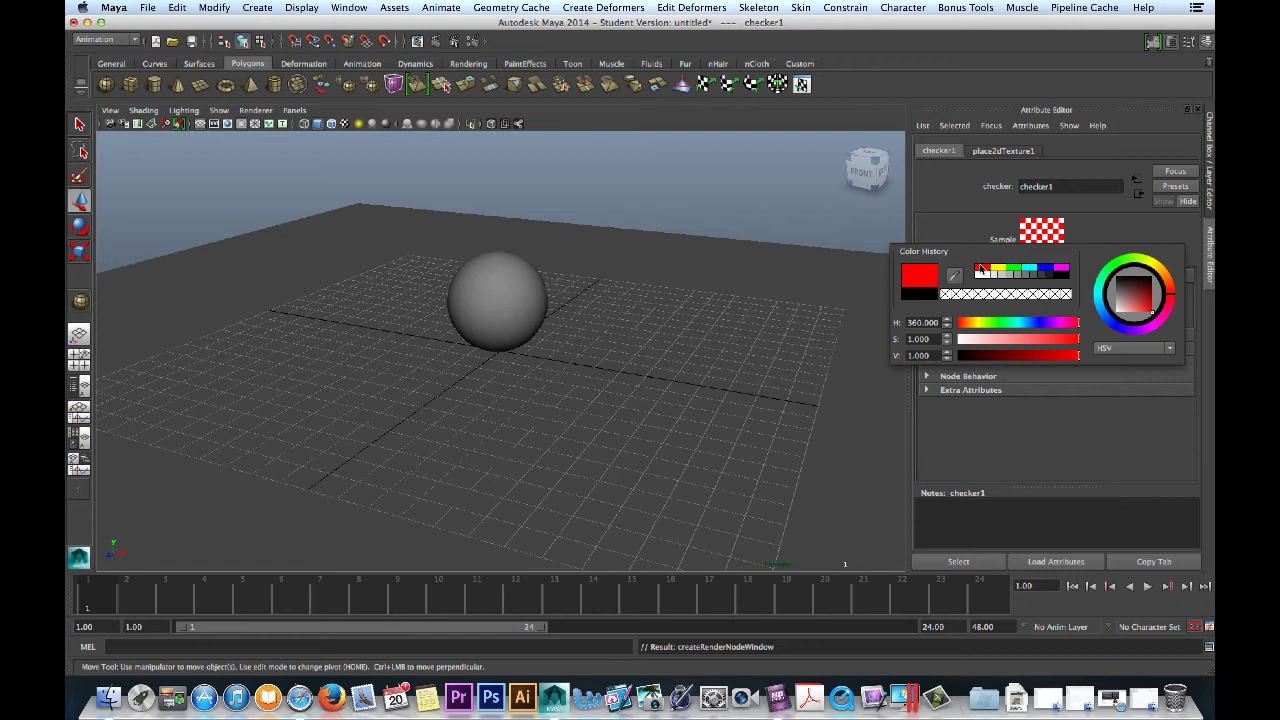
click(820, 193)
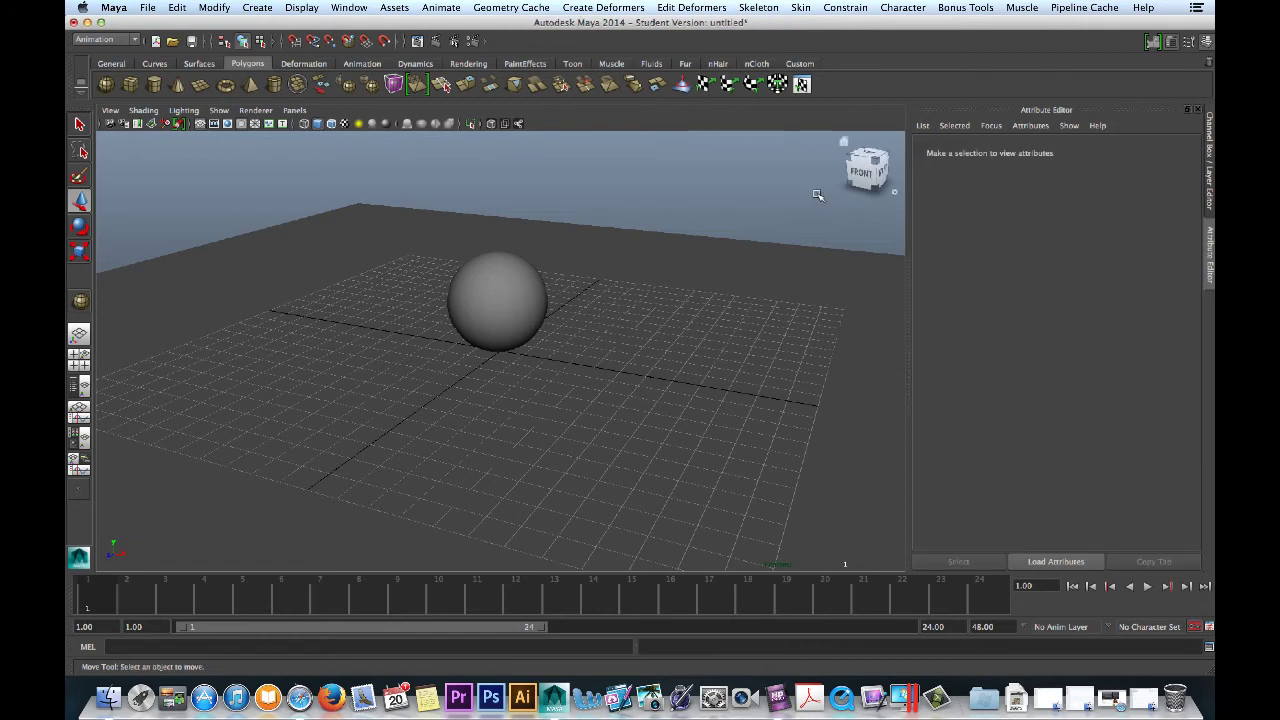
click(466, 299)
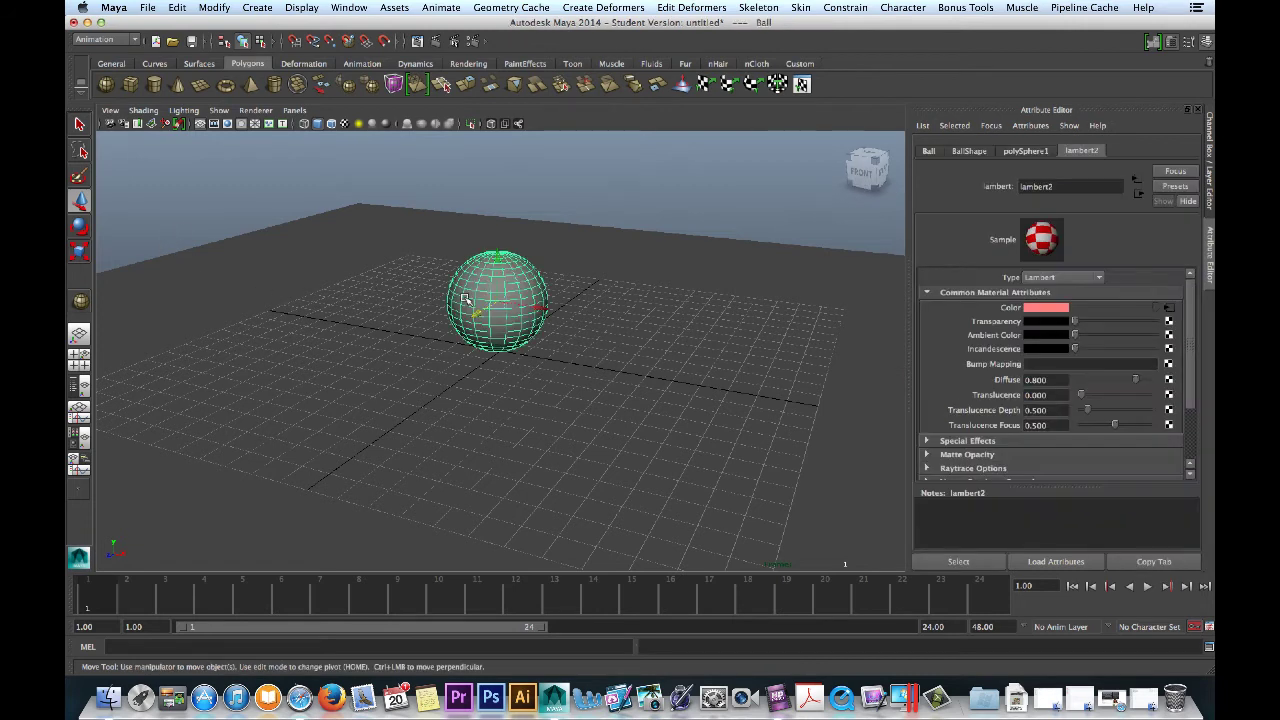
key(6)
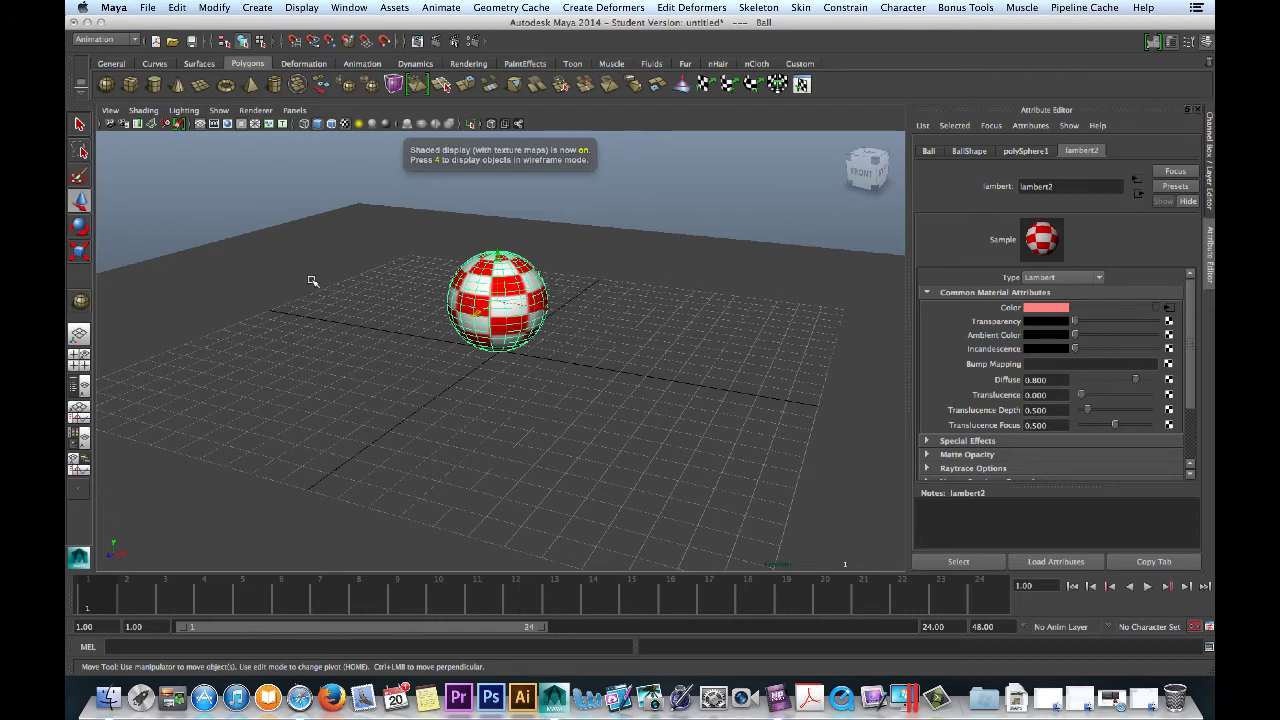
click(310, 278)
alt+drag(310, 278, 343, 363)
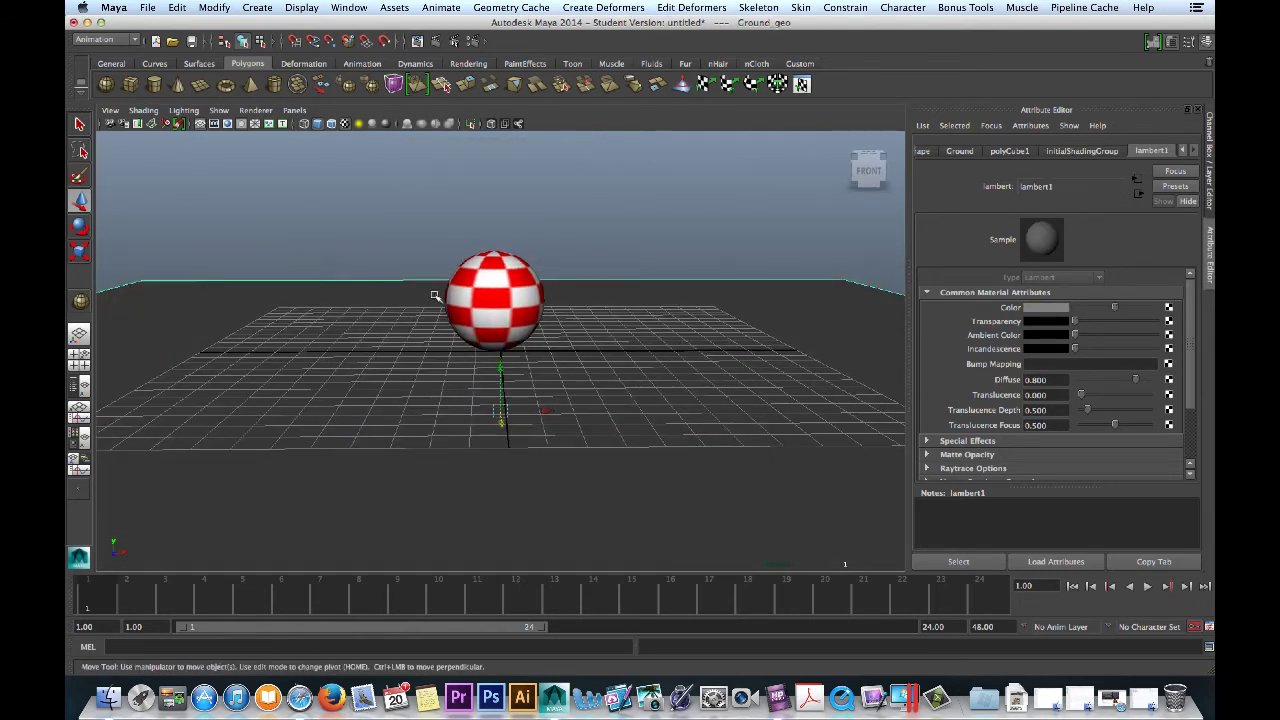
Select Ball, show its Channel Box values, and activate the Move tool.
click(480, 297)
key(ctrl+a)
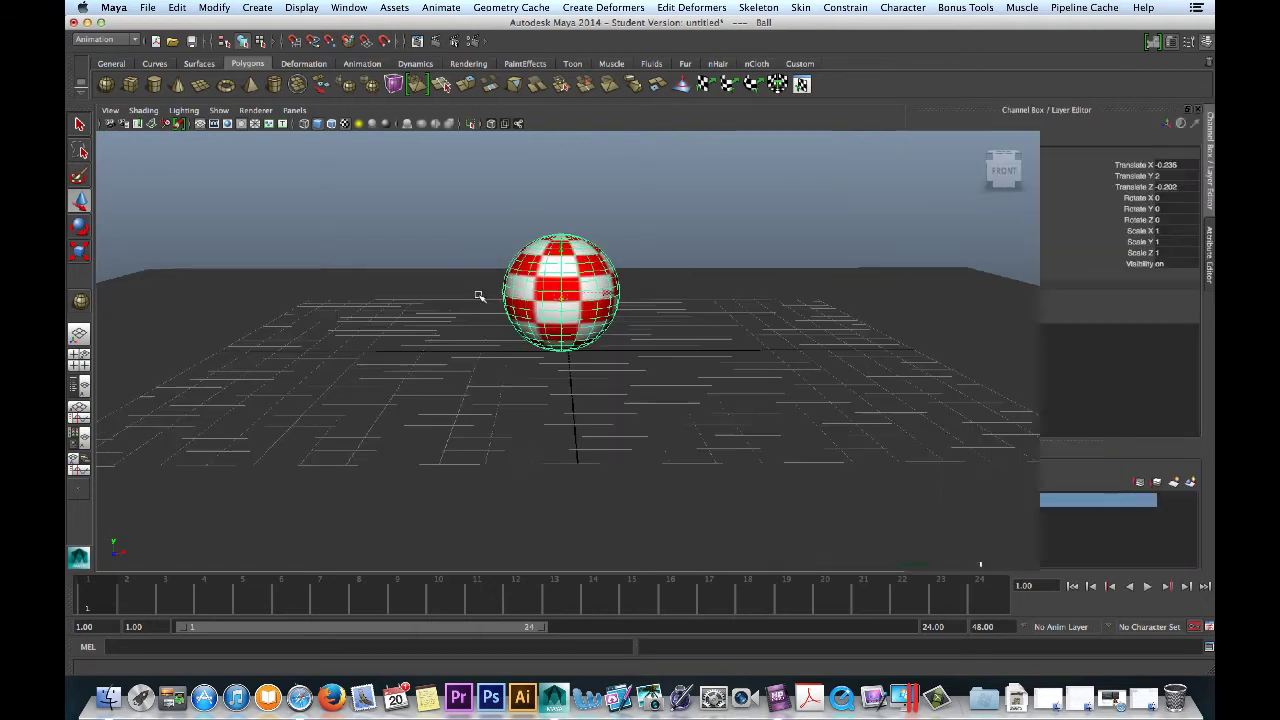
key(w)
scroll(490, 302, down, 2)
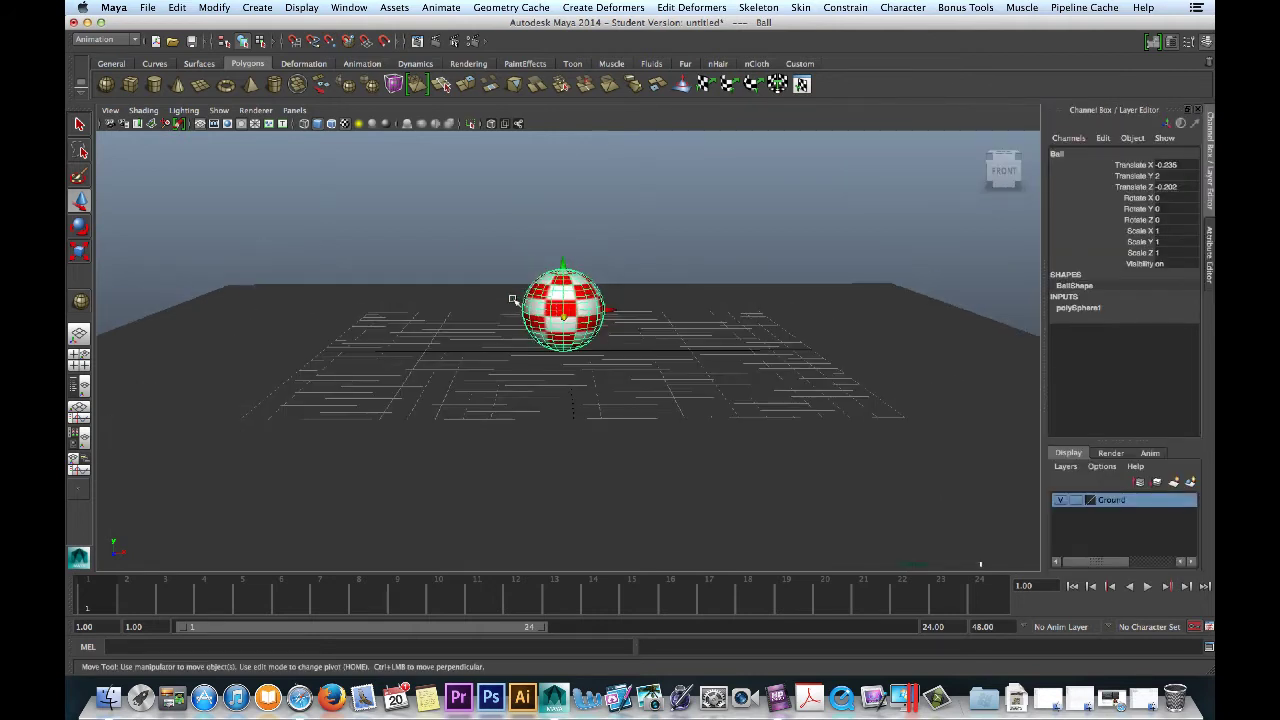
alt+drag(510, 323, 480, 265)
Switch to the front orthographic view and frame the ball near the bottom.
click(295, 111)
mouse_move(340, 149)
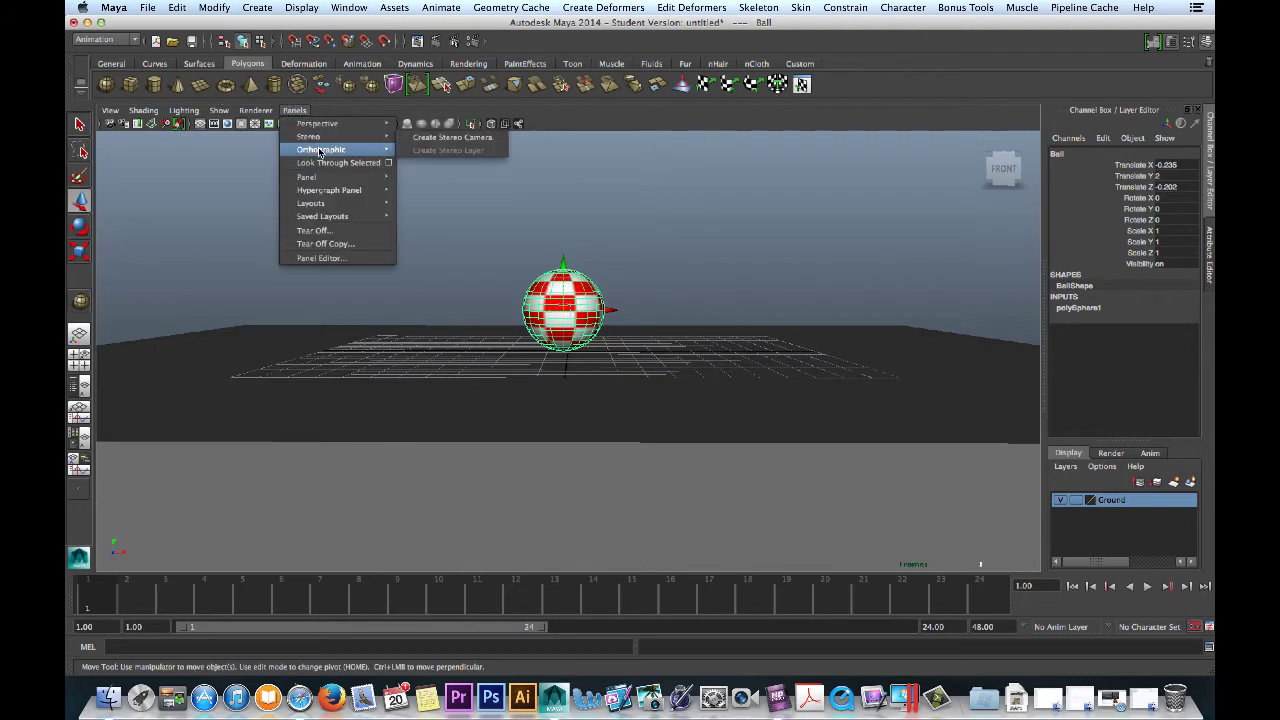
click(421, 150)
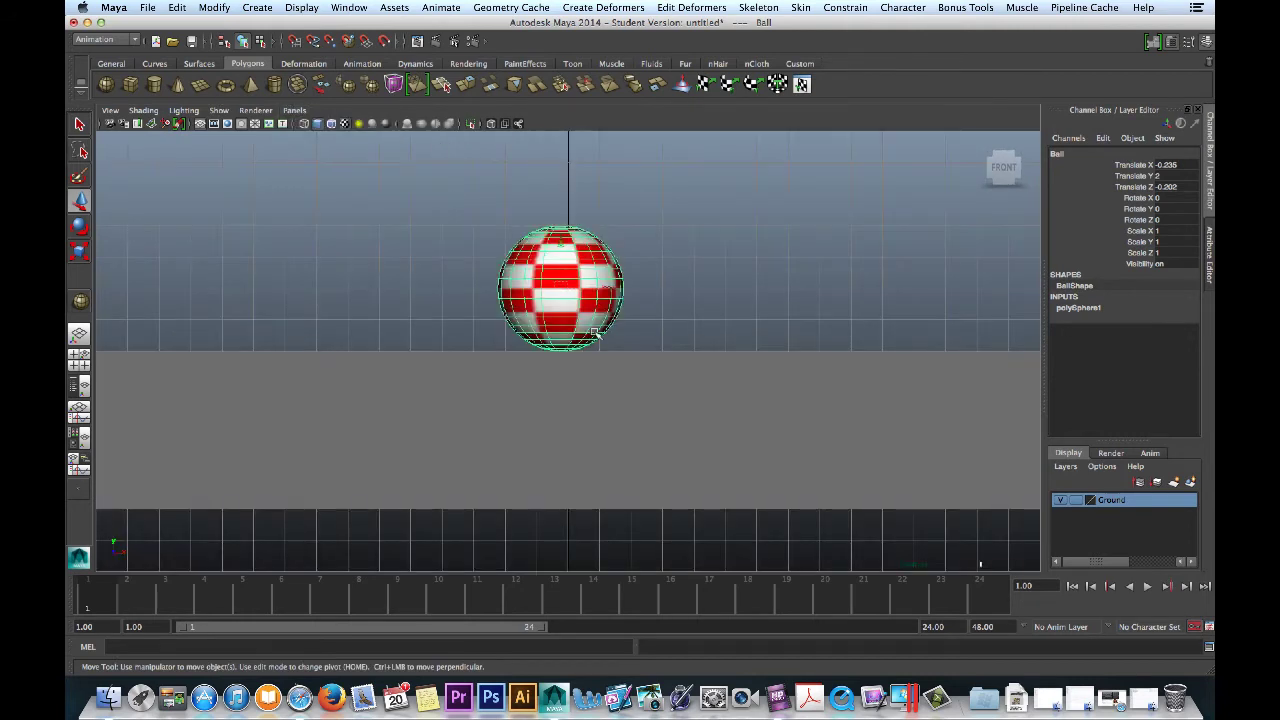
alt+middle_drag(595, 330, 571, 456)
scroll(583, 425, down, 5)
scroll(572, 456, up, 3)
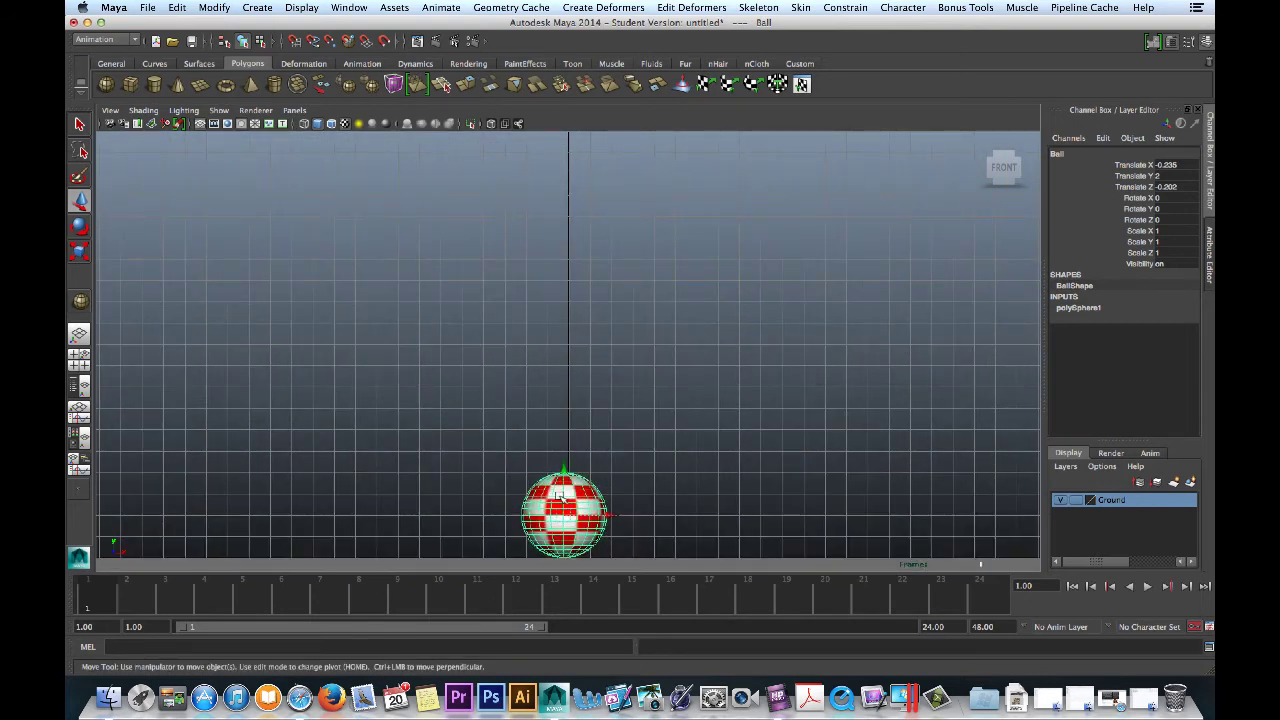
mouse_move(571, 456)
alt+middle_down()
mouse_move(568, 425)
mouse_move(560, 462)
alt+middle_up()
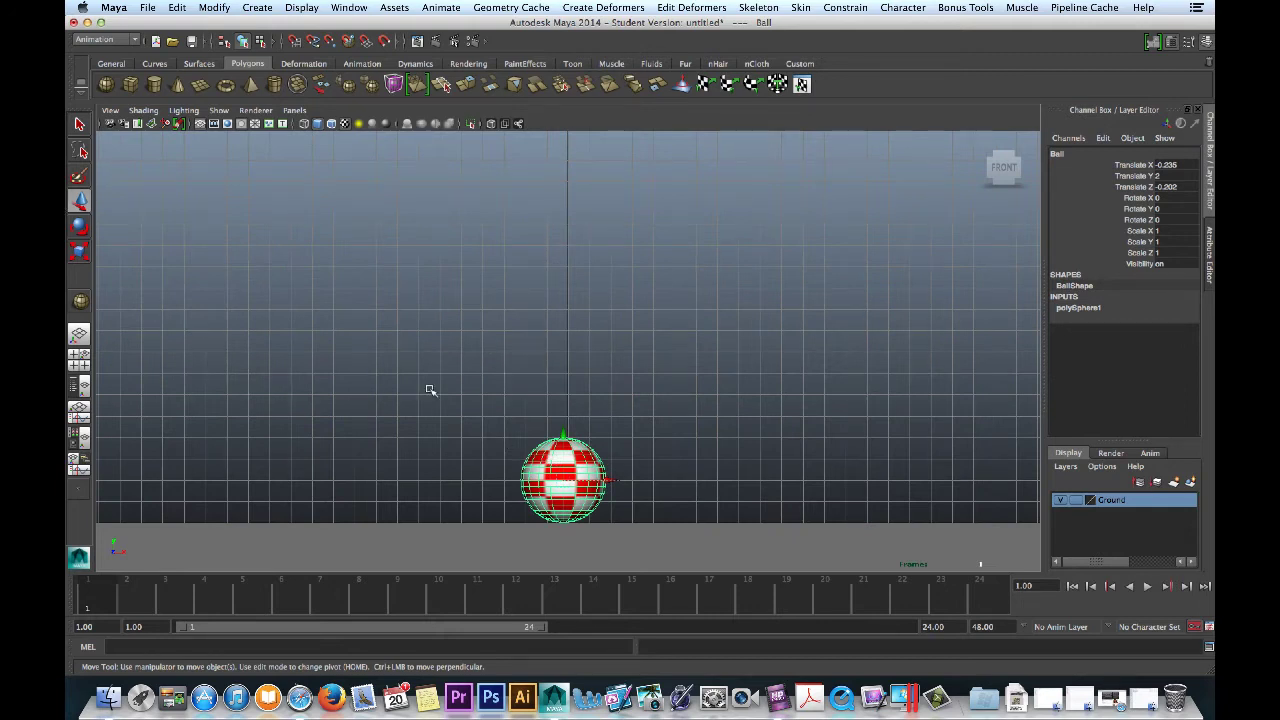
scroll(429, 389, down, 1)
alt+middle_drag(439, 399, 444, 430)
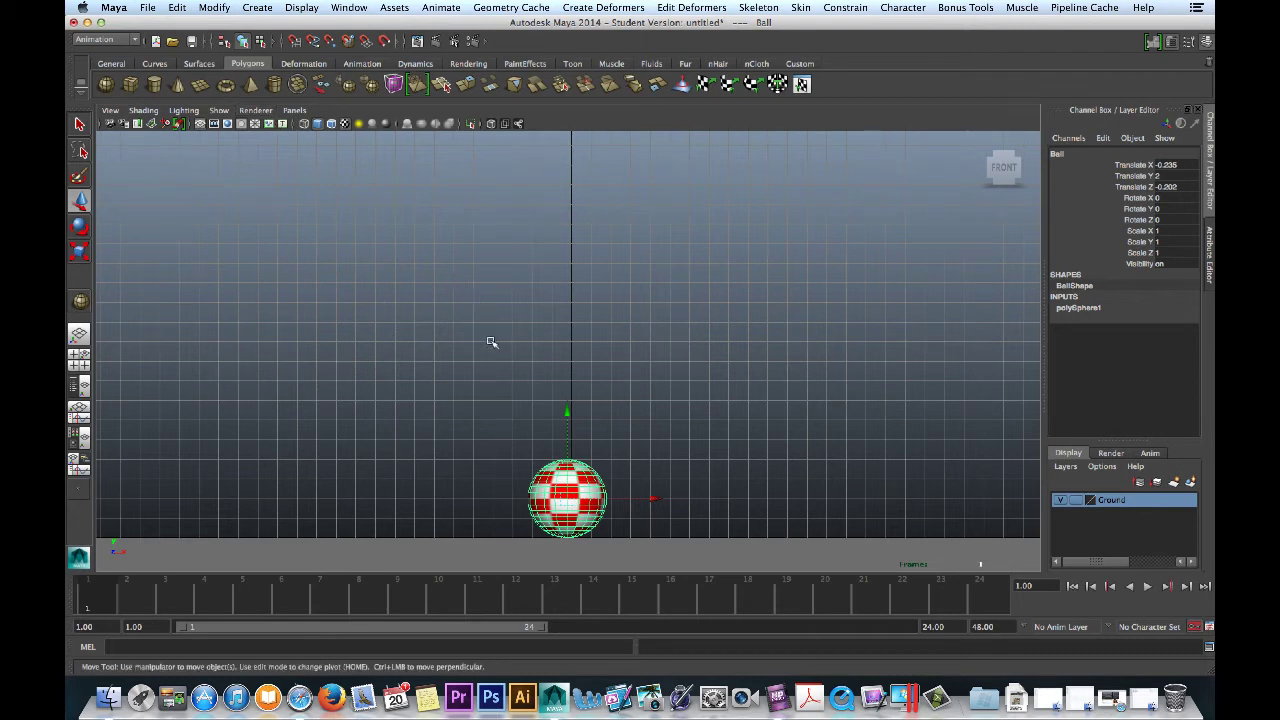
Set Ball's Translate X and Z to 0.
click(1170, 165)
text(0)
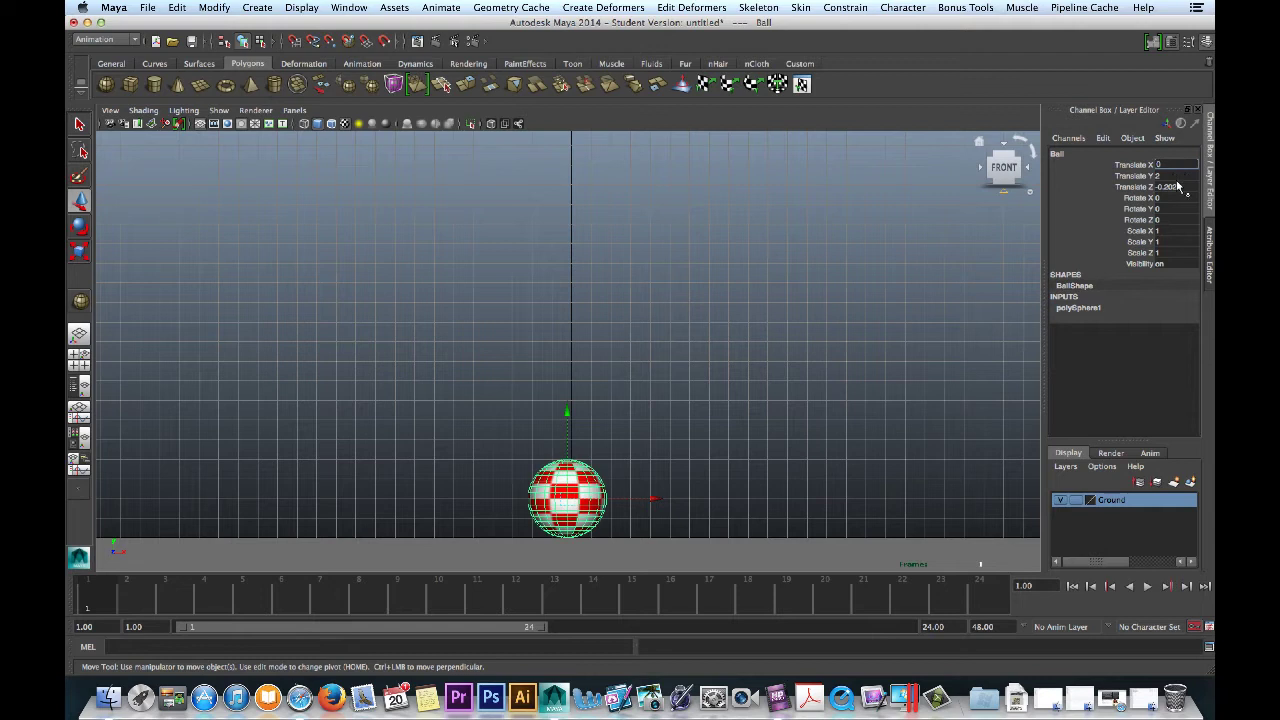
key(Tab)
key(Tab)
text(0)
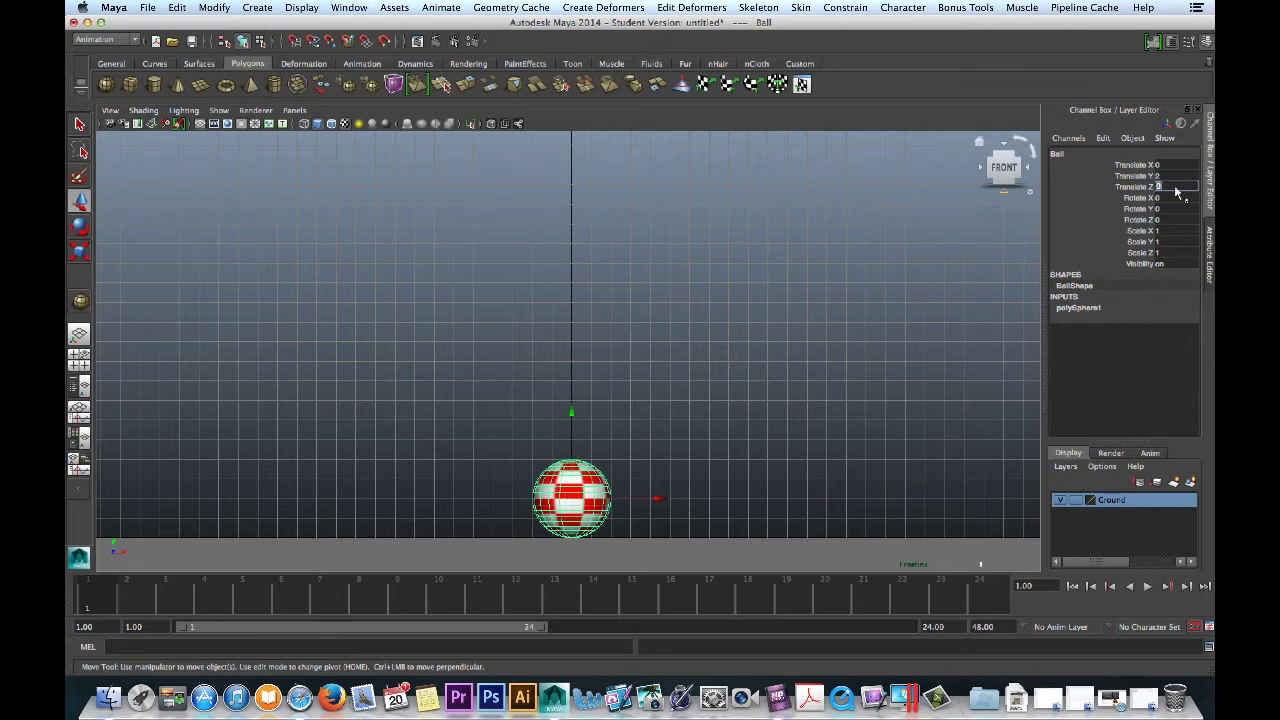
click(1133, 176)
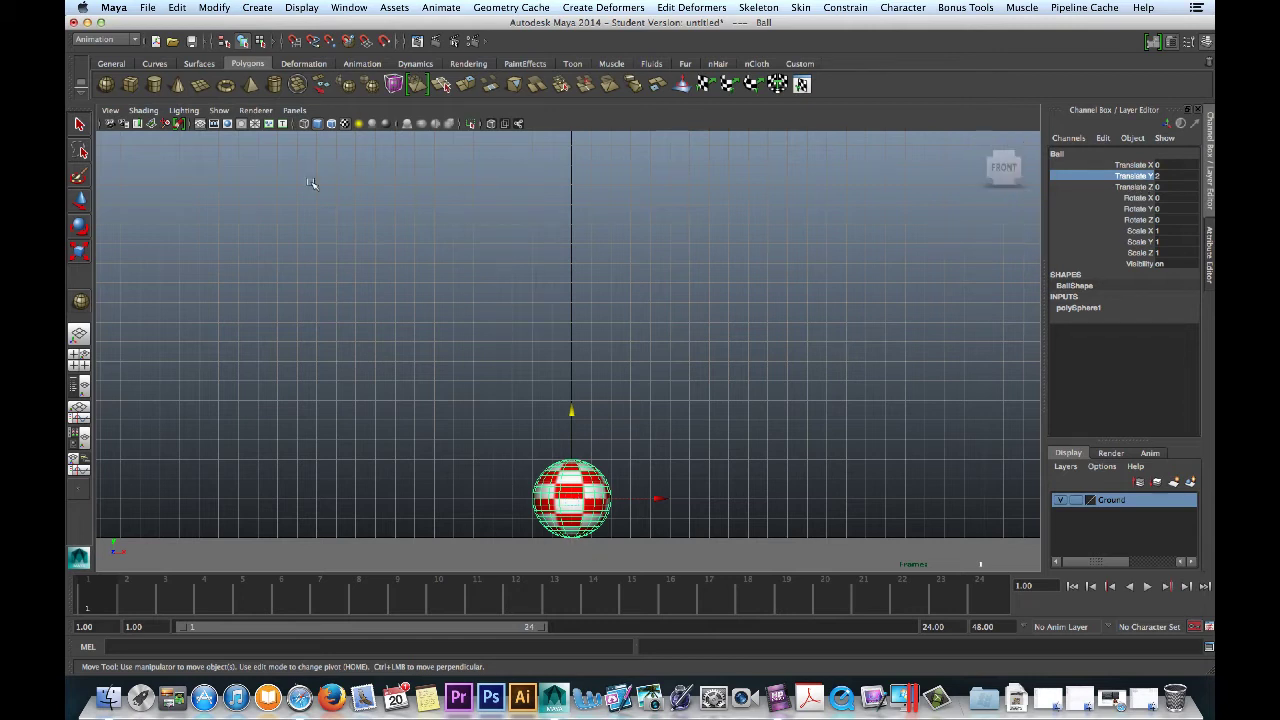
Apply Modify > Freeze Transformations to the Ball.
click(212, 10)
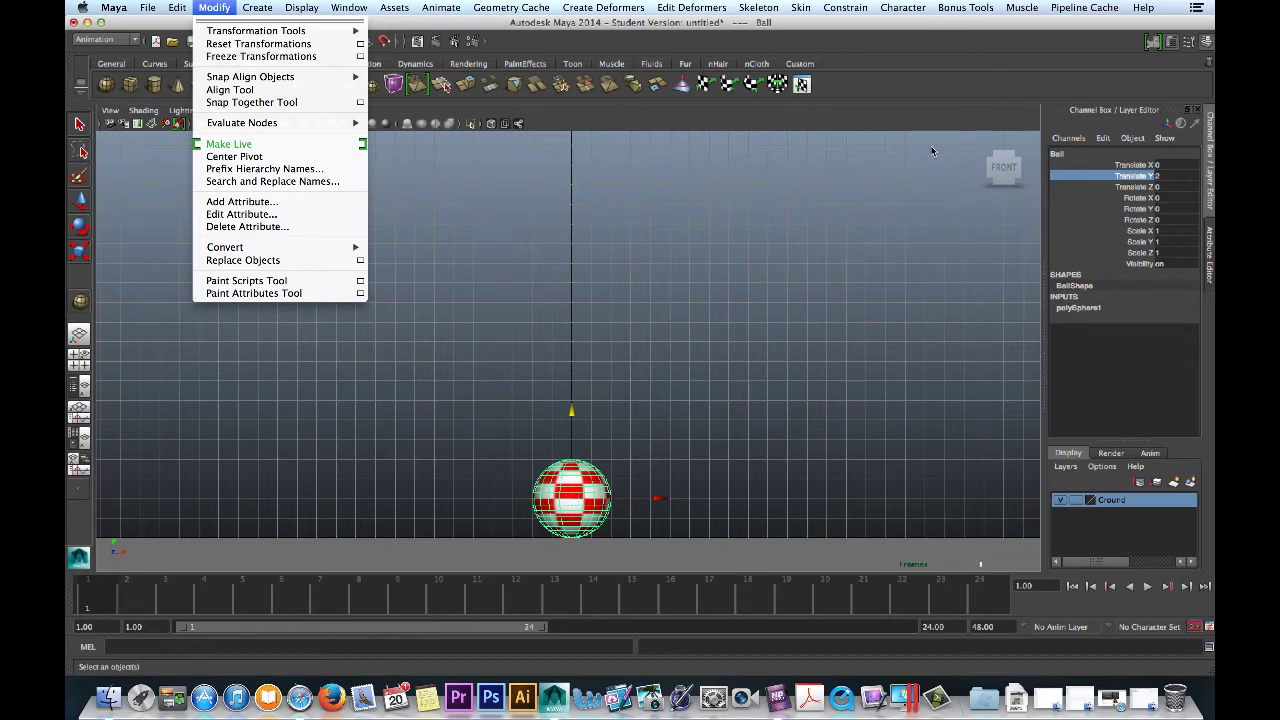
click(220, 10)
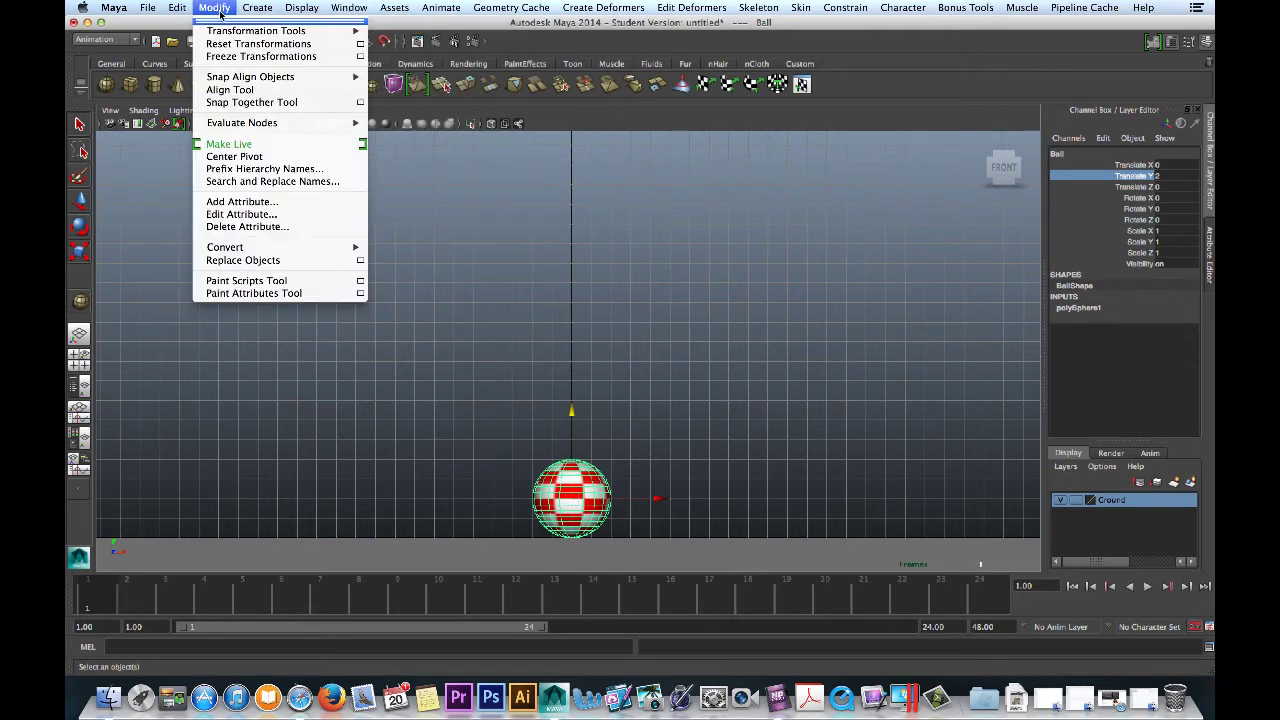
click(220, 57)
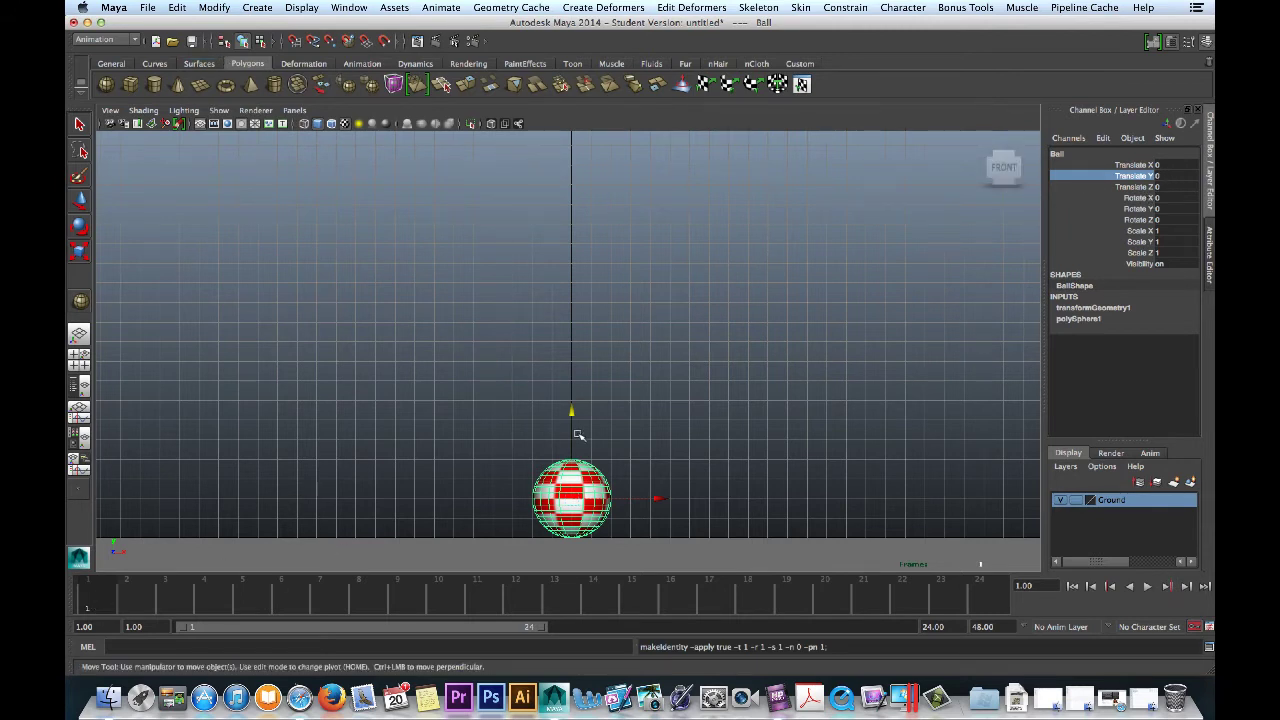
Raise Ball to Translate Y 16 and key it at frame 1.
drag(572, 412, 568, 141)
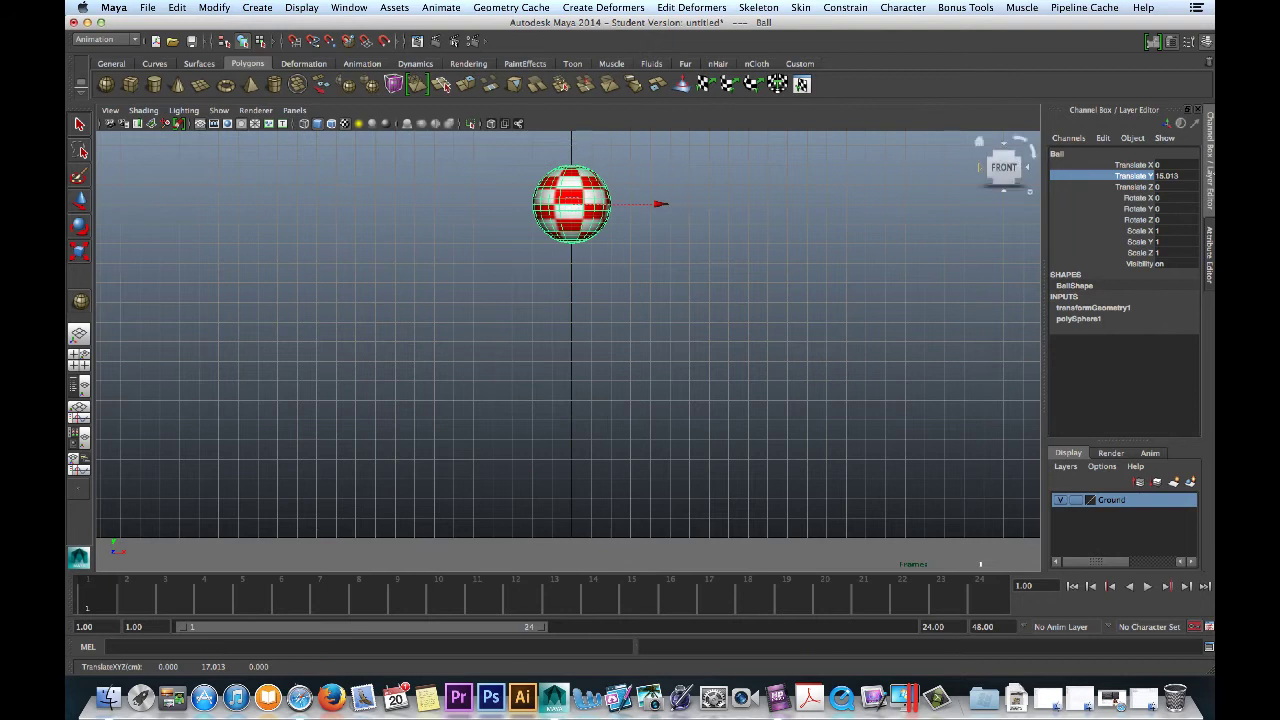
double_click(1172, 176)
text(1)
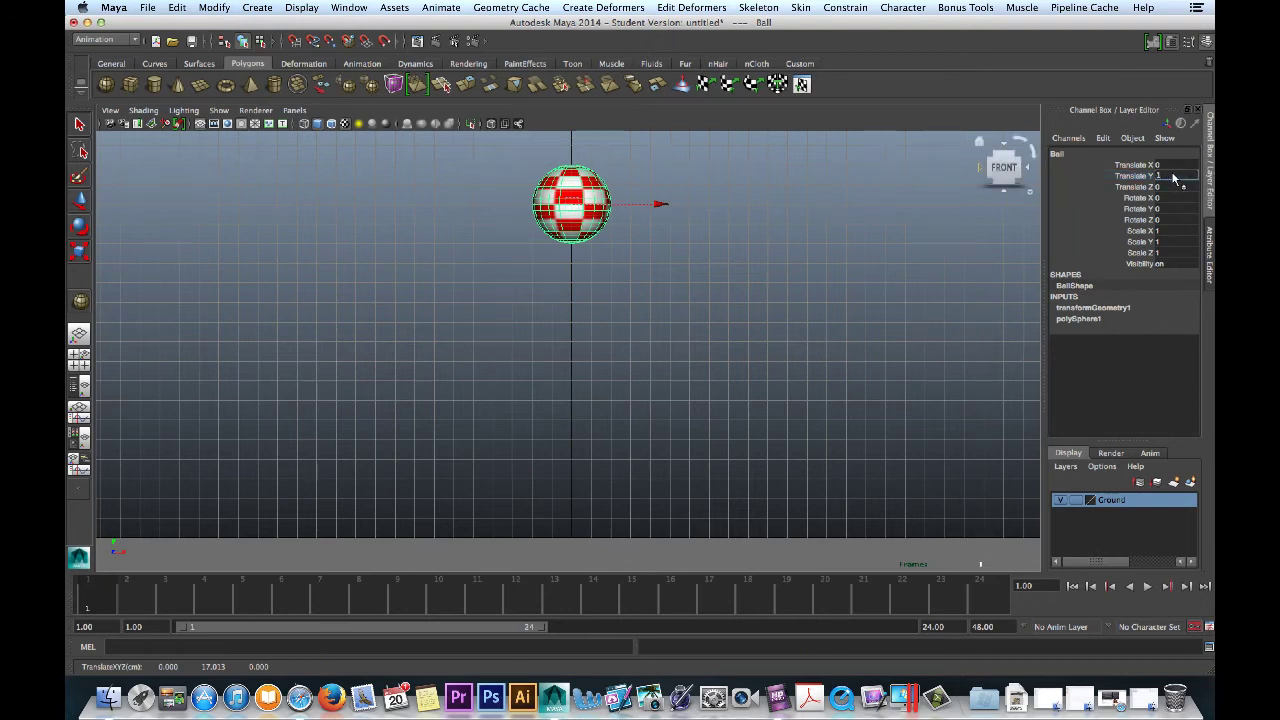
text(6)
key(Return)
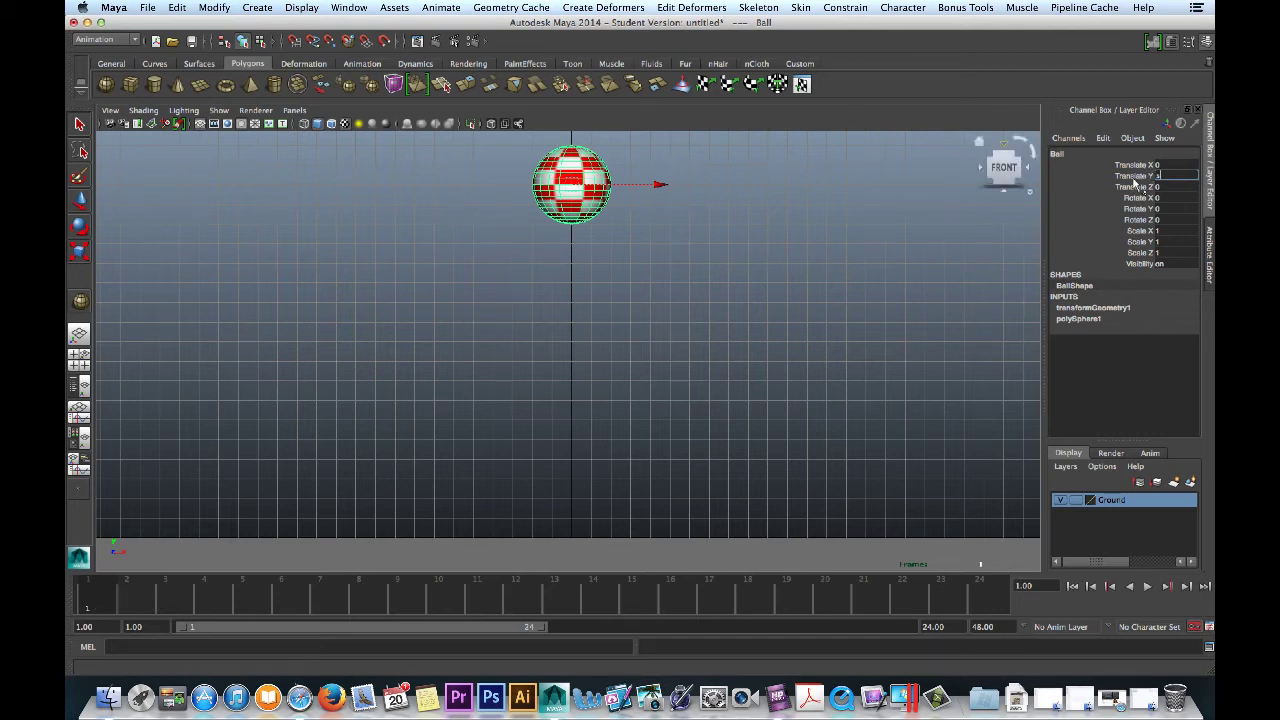
text(16)
key(Return)
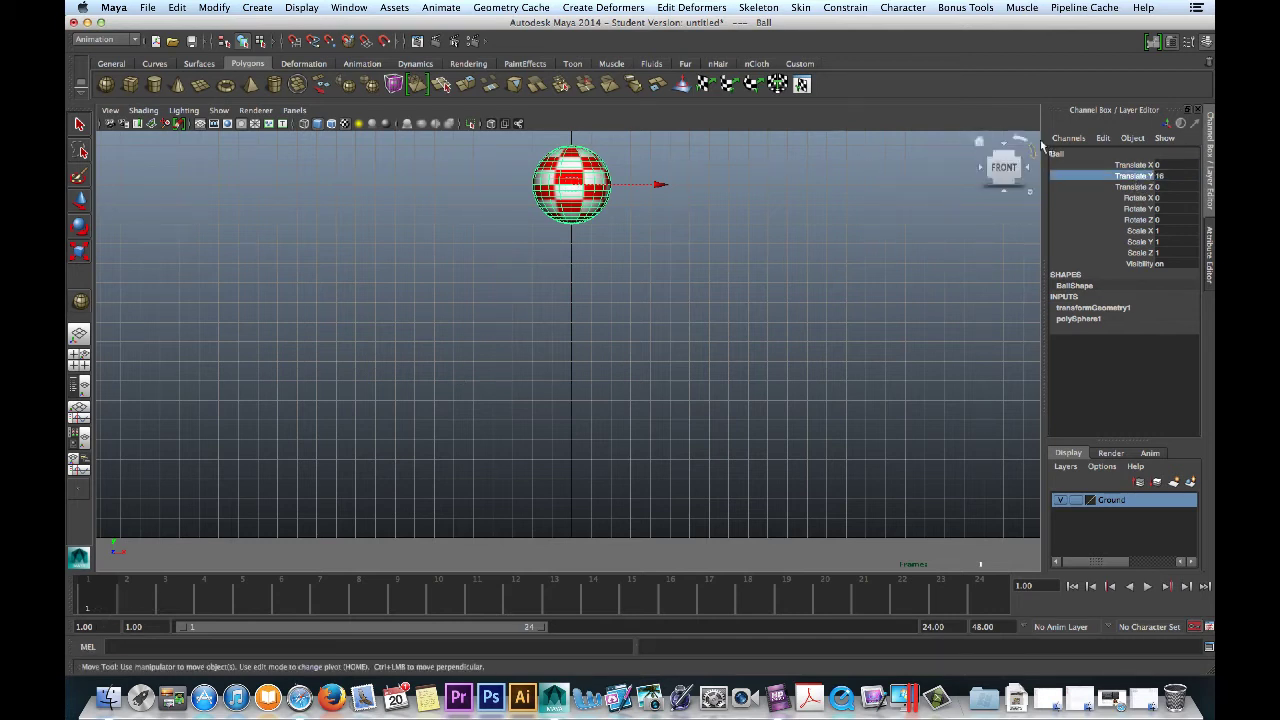
right_click(1120, 179)
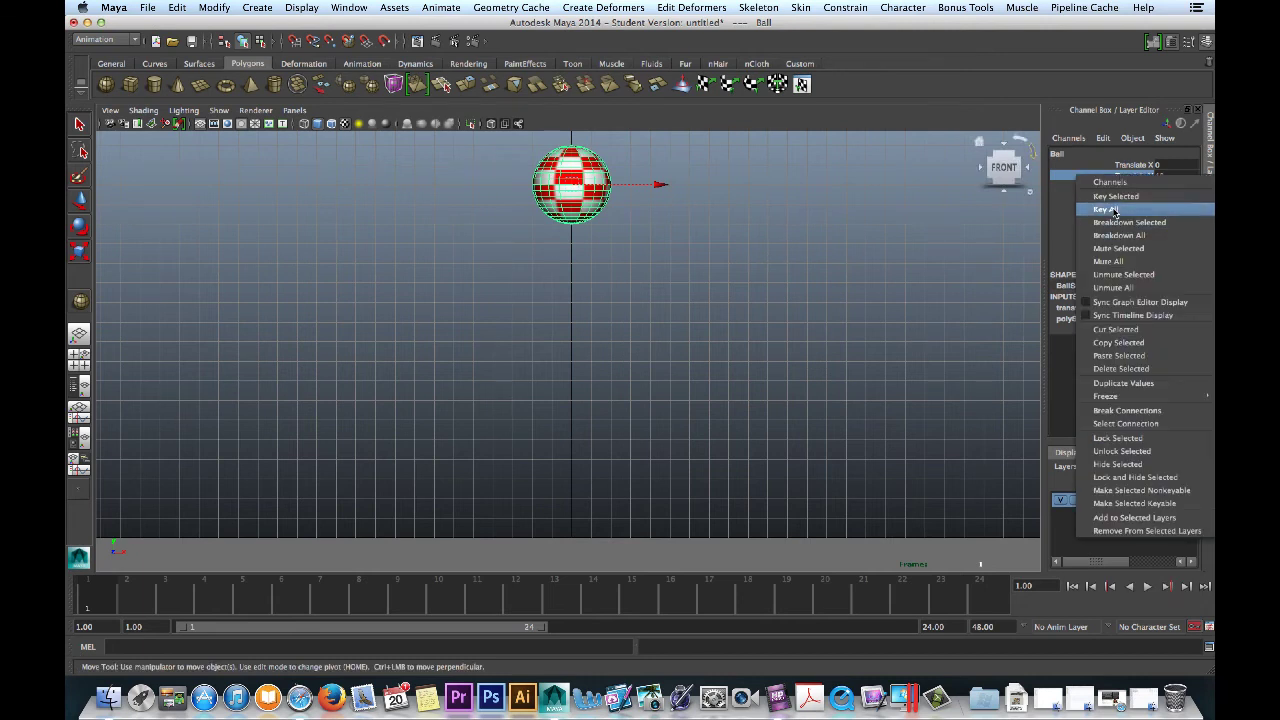
click(1115, 197)
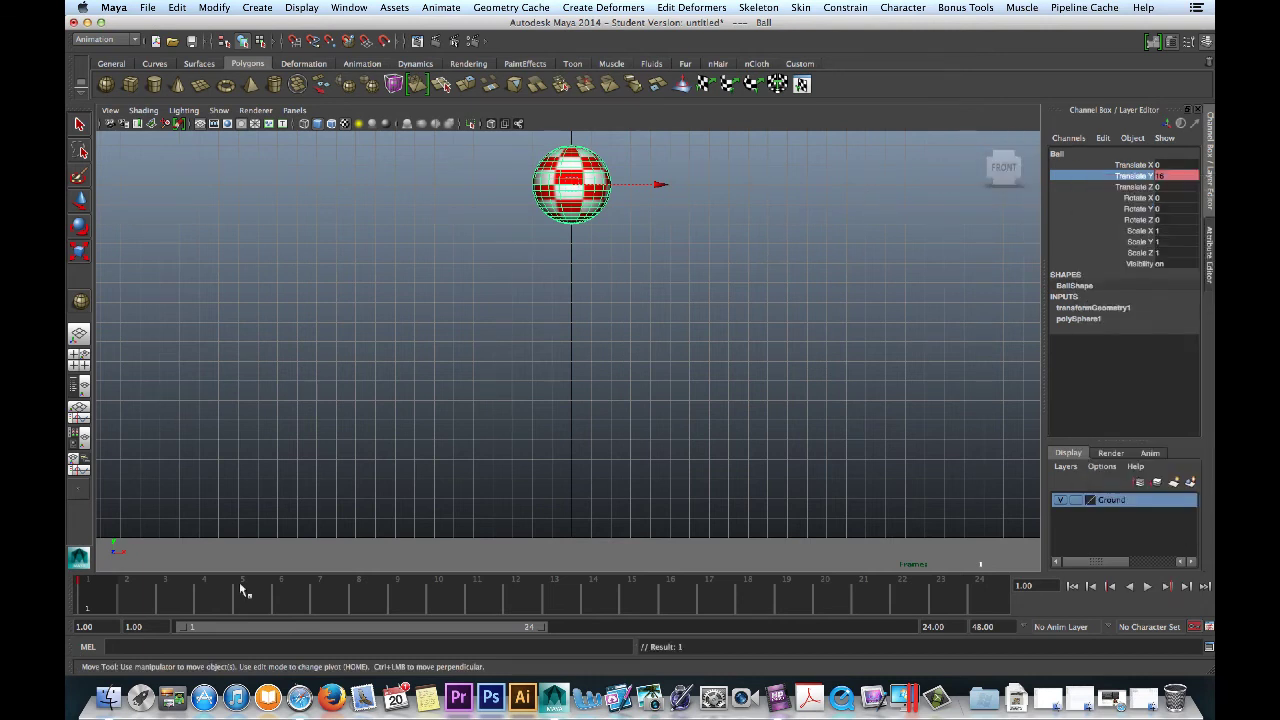
At frame 11, set Translate Y to 0 so the ball lands on the ground.
drag(106, 608, 490, 614)
double_click(1166, 178)
text(0)
key(Return)
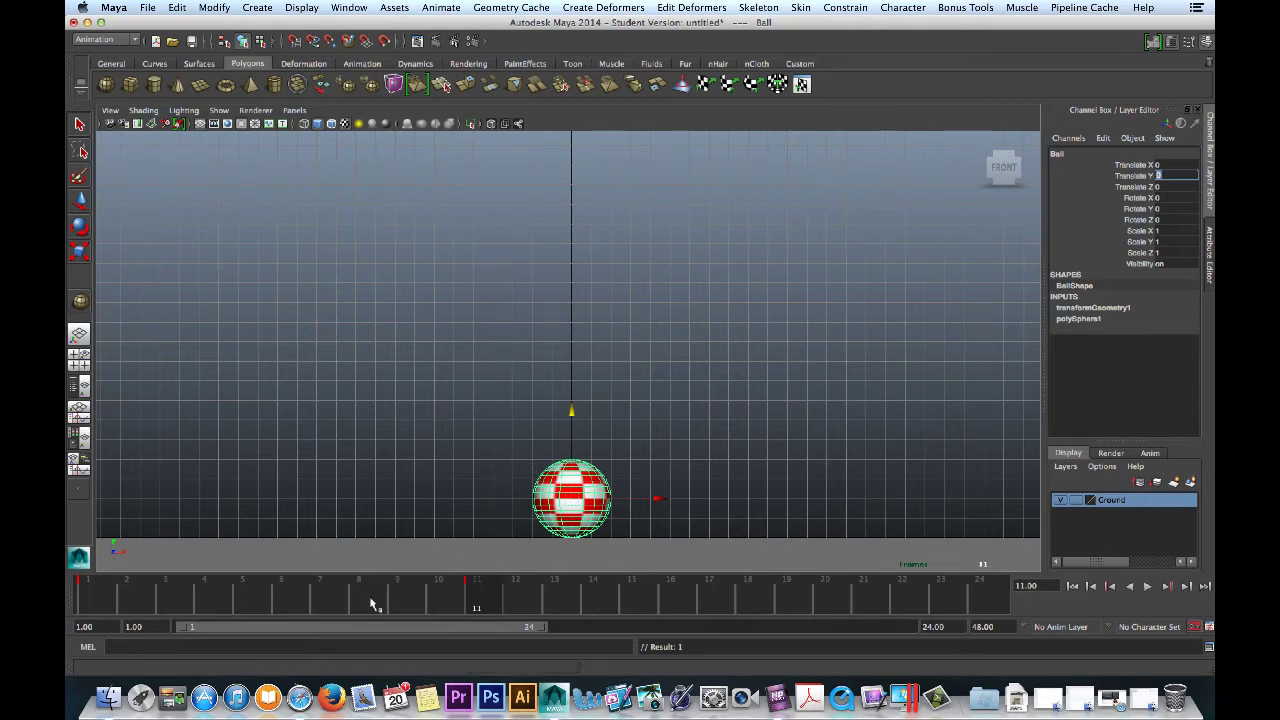
Play back the ball drop with Alt+V, then stop playback.
key(alt+v)
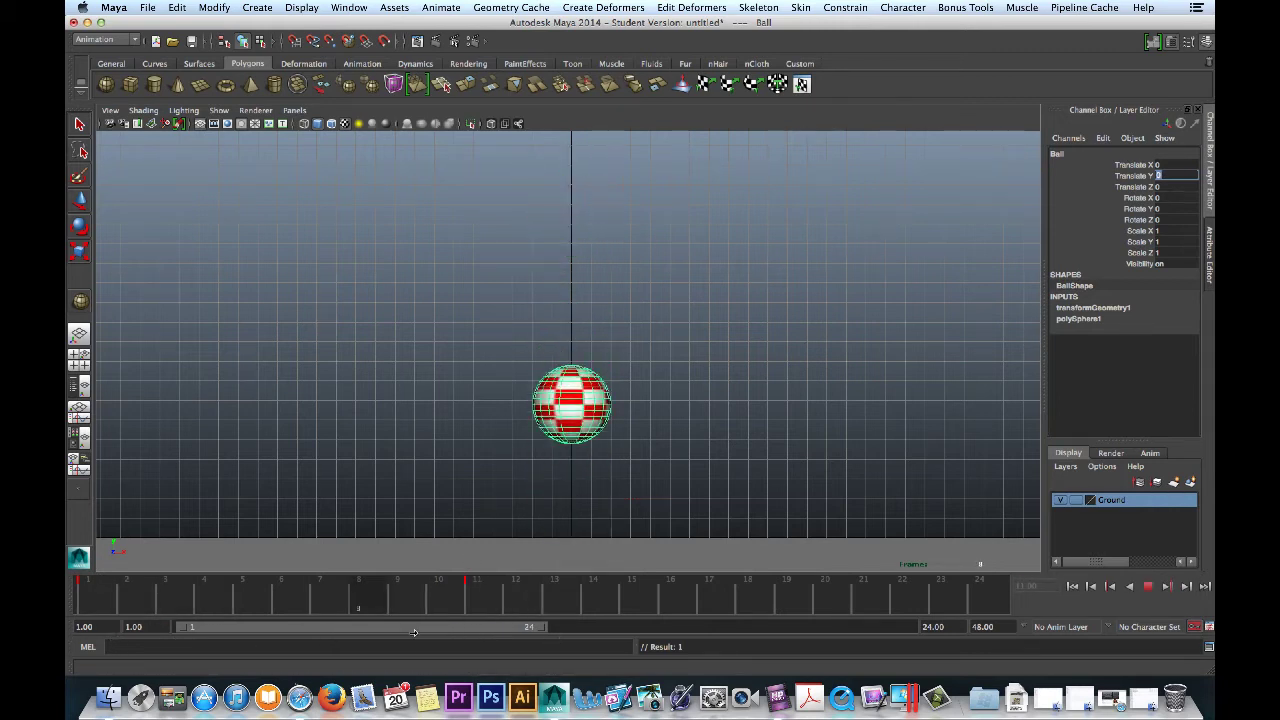
key(alt+v)
key(w)
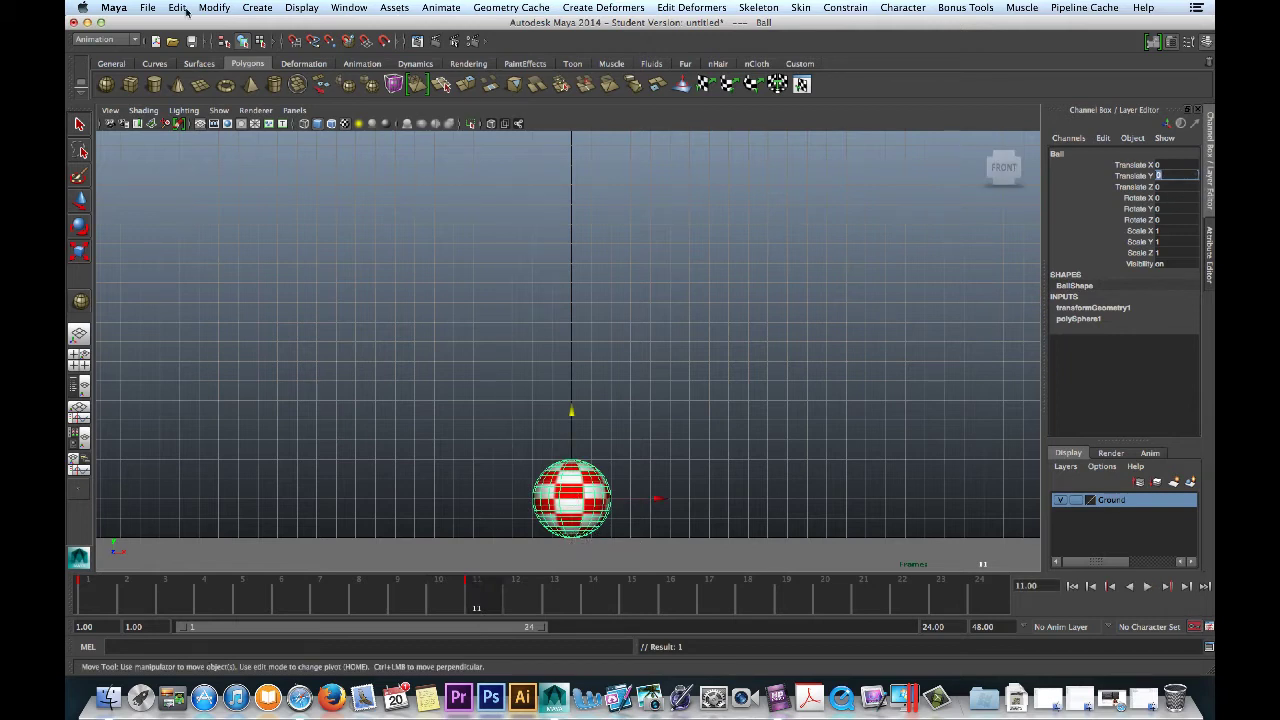
click(216, 12)
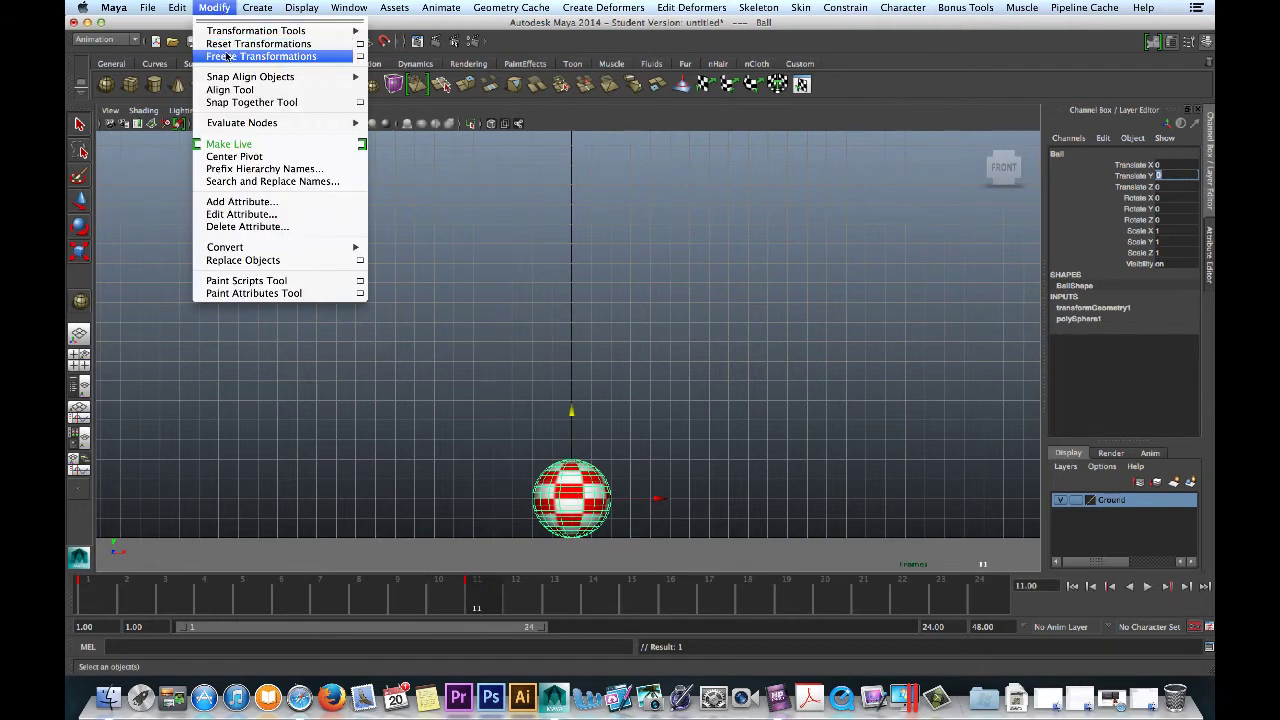
click(114, 208)
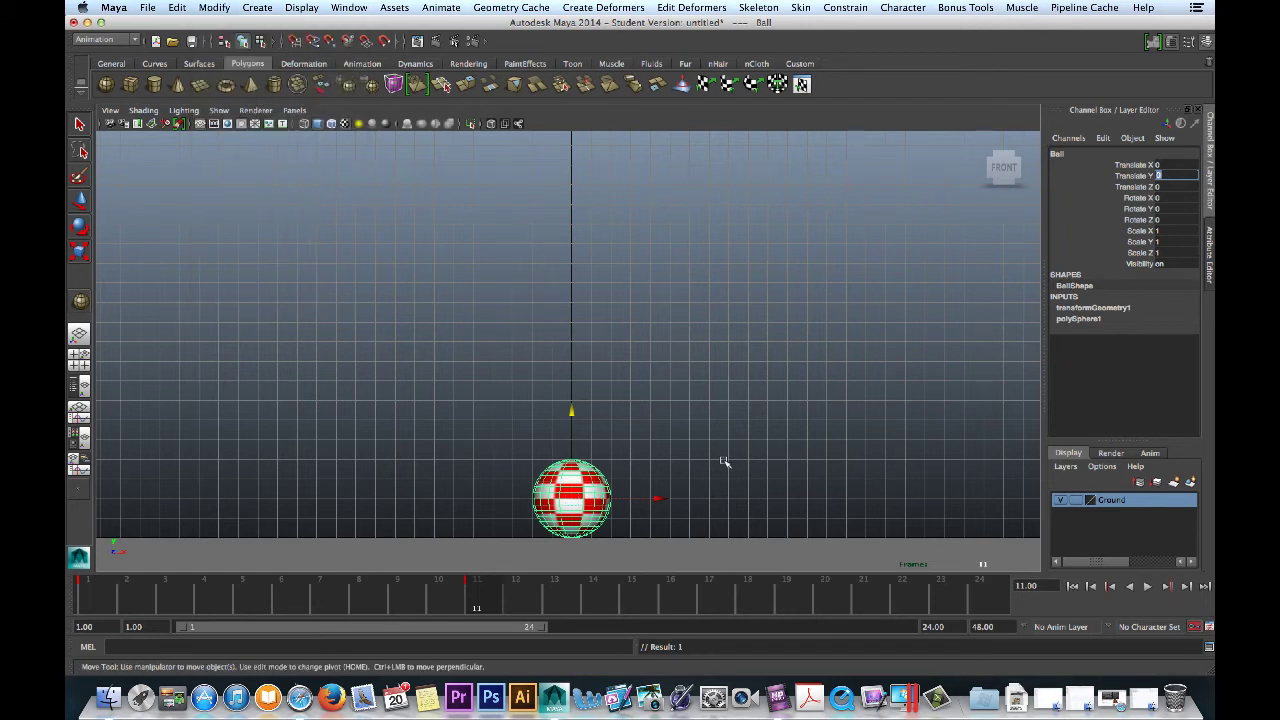
In Animation preferences, set default in tangent to Linear and out tangent to Stepped.
click(1210, 628)
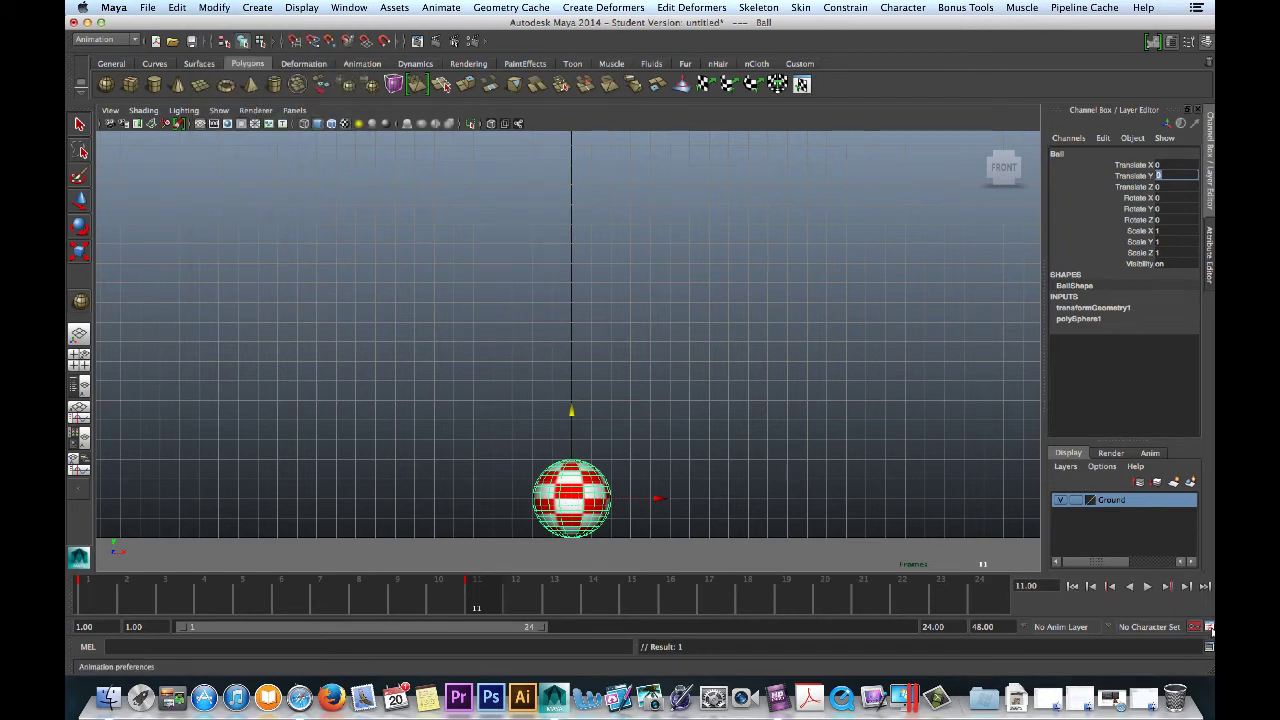
click(478, 321)
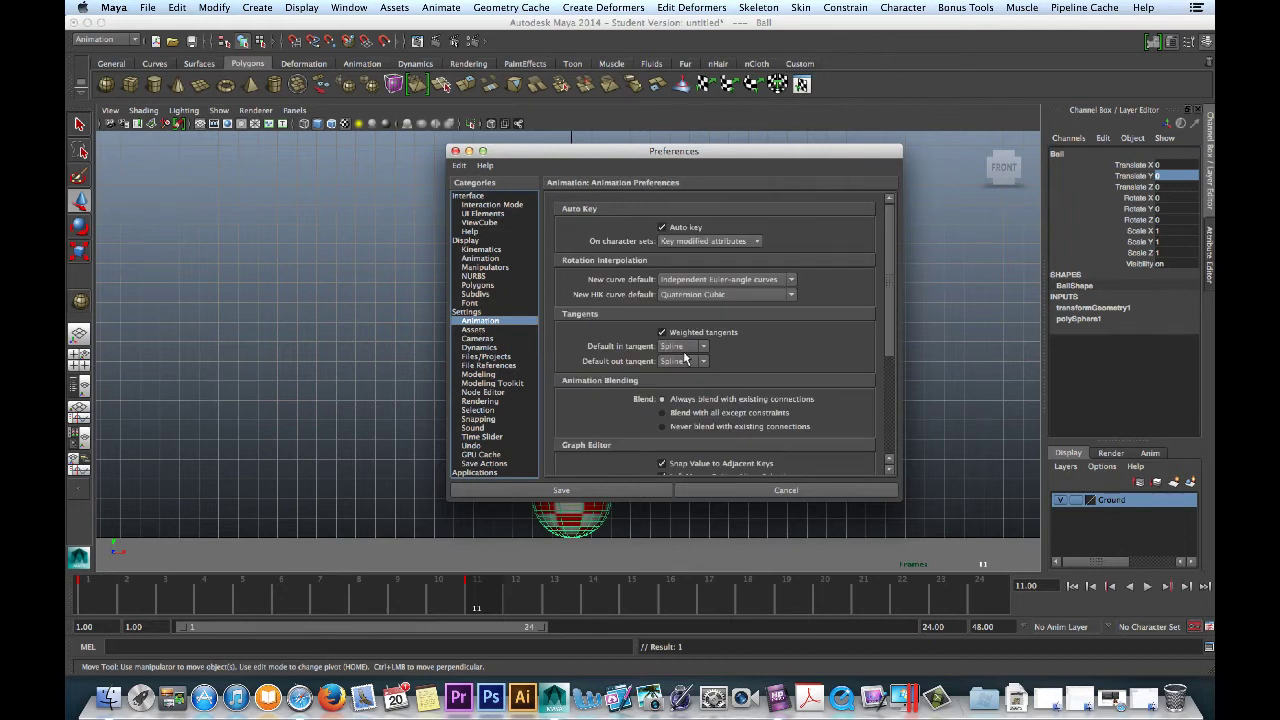
click(686, 348)
click(670, 367)
click(683, 361)
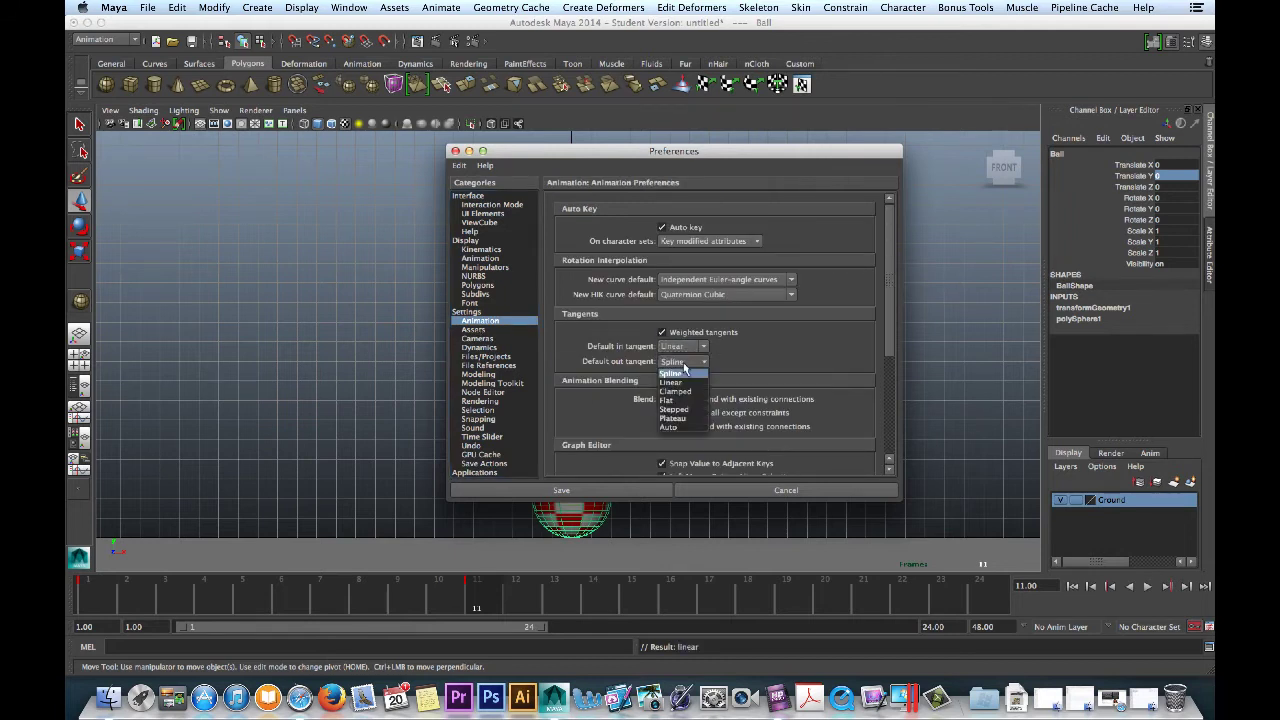
click(672, 409)
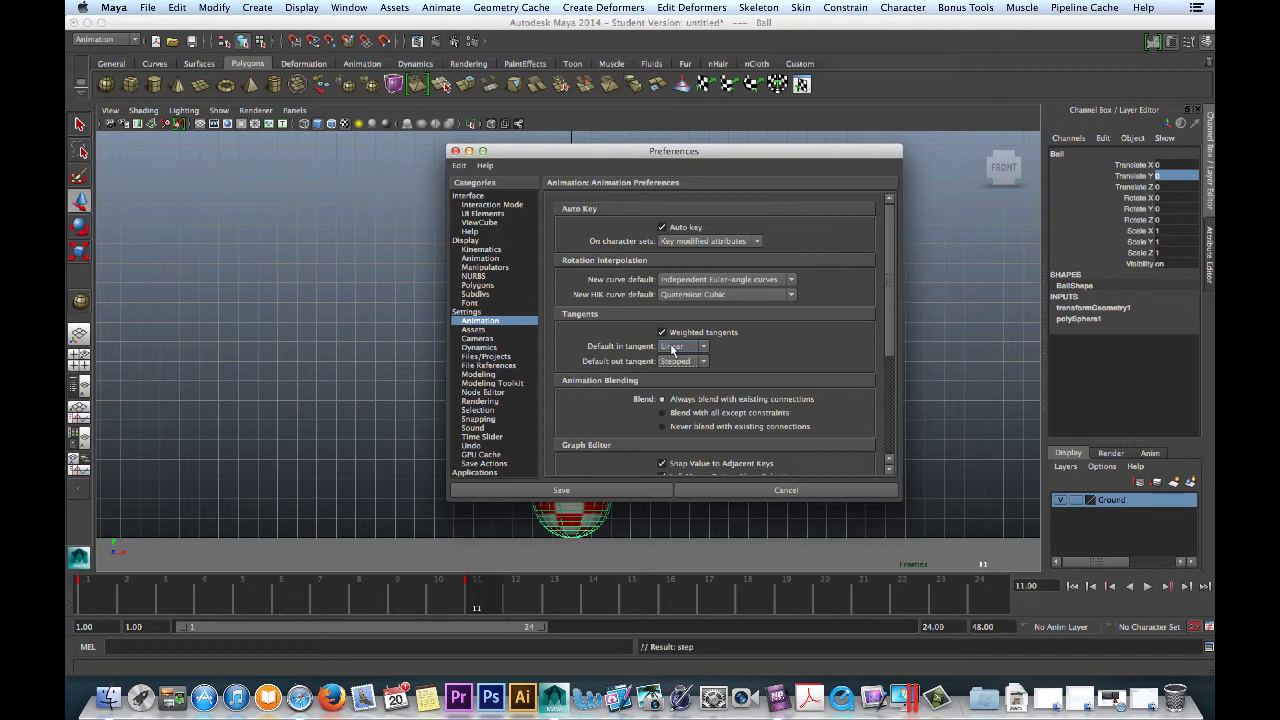
drag(557, 152, 438, 78)
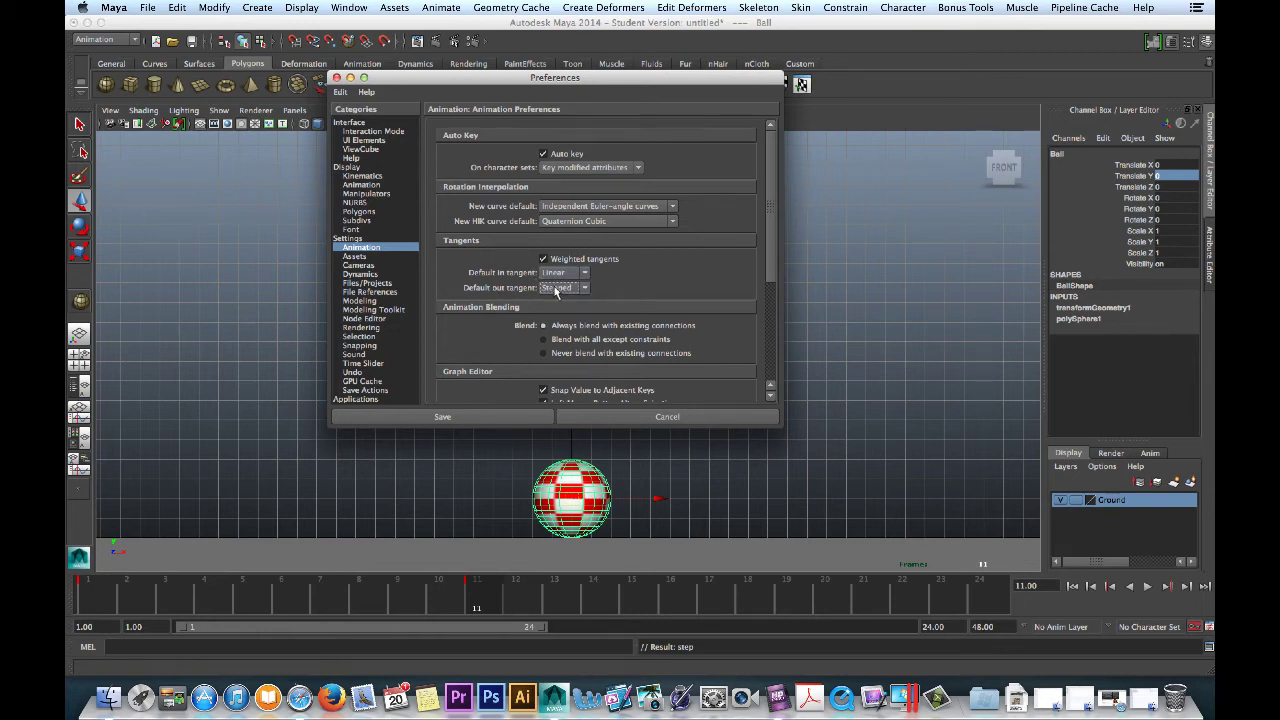
Keep time slider height 2x and playback Real-time [24 fps], then save the preferences.
click(363, 364)
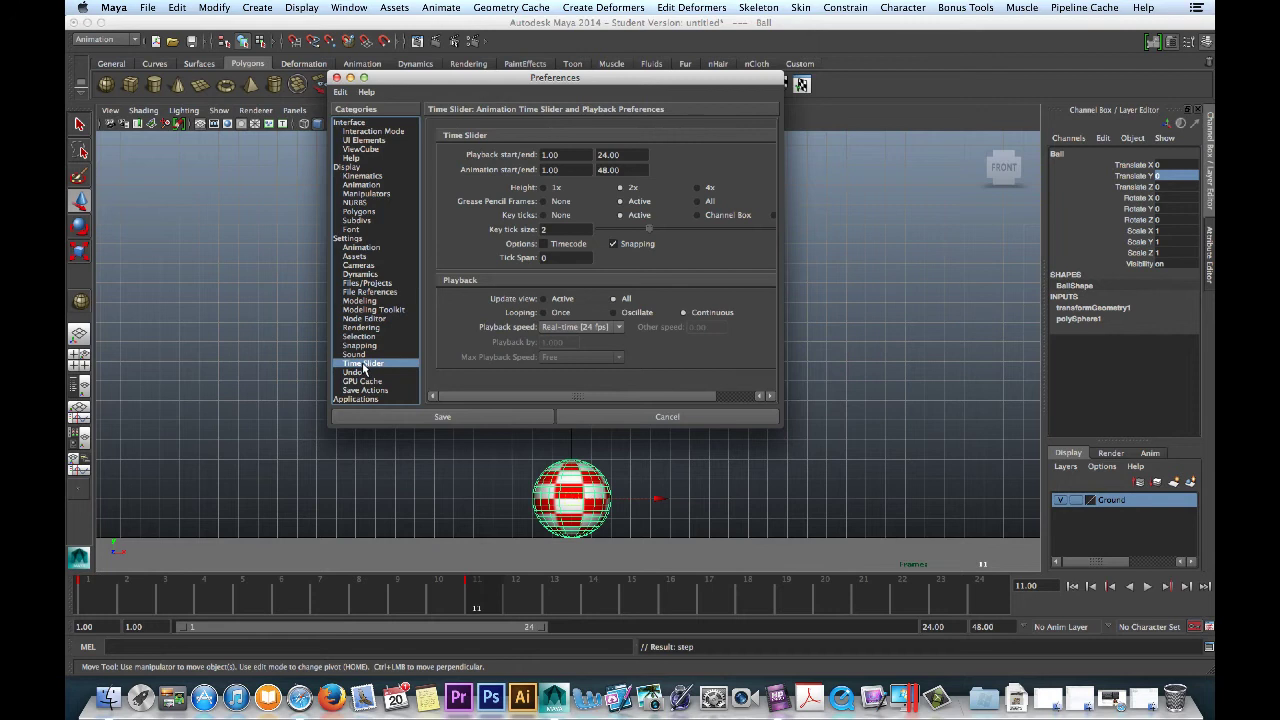
click(552, 194)
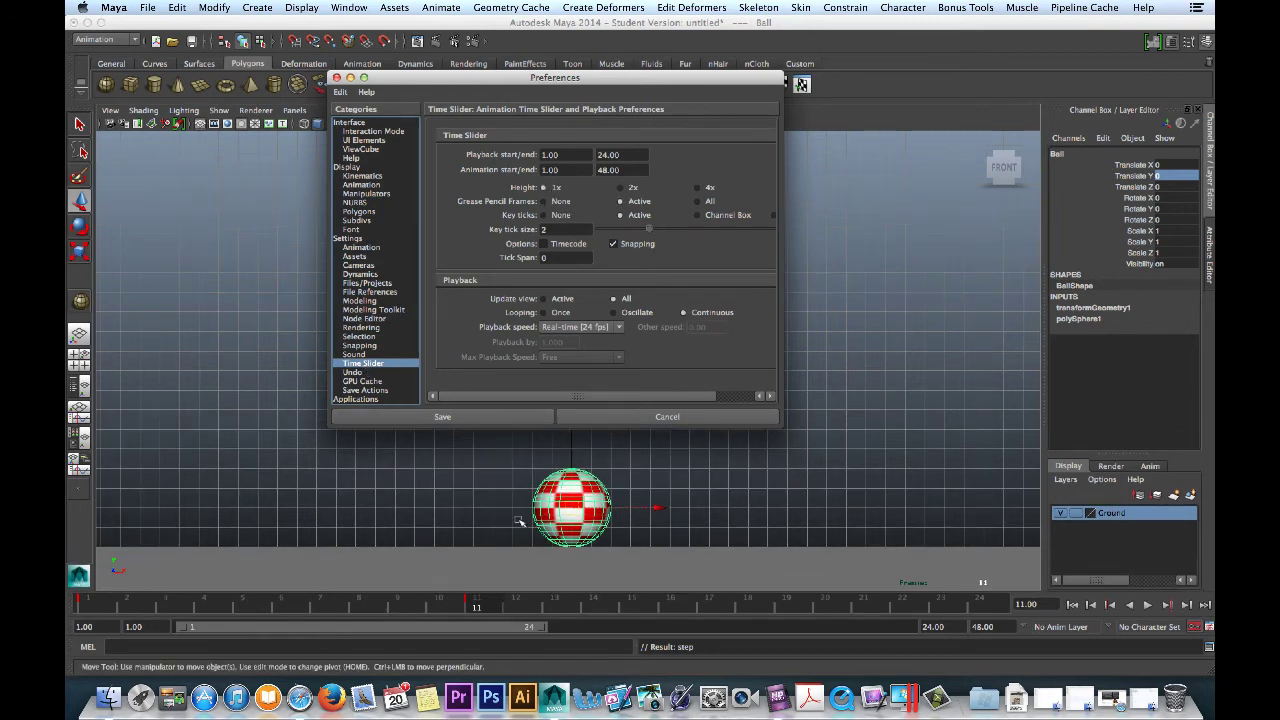
click(620, 190)
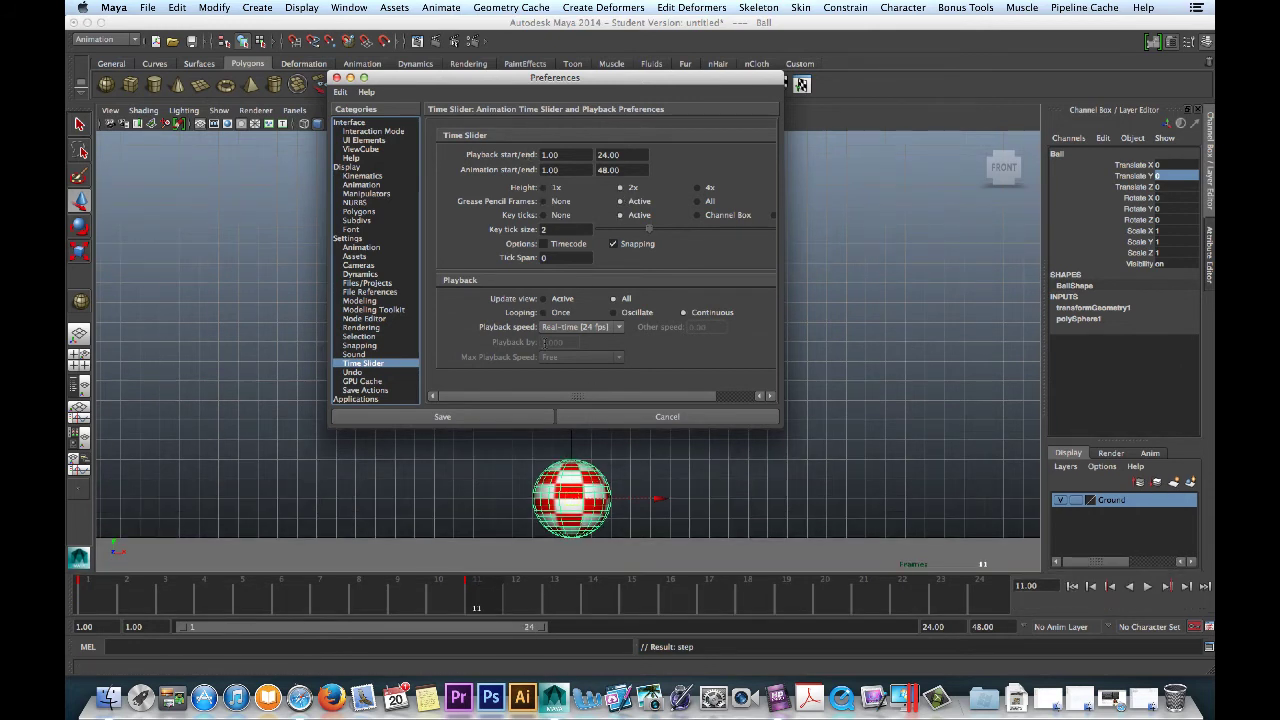
click(551, 329)
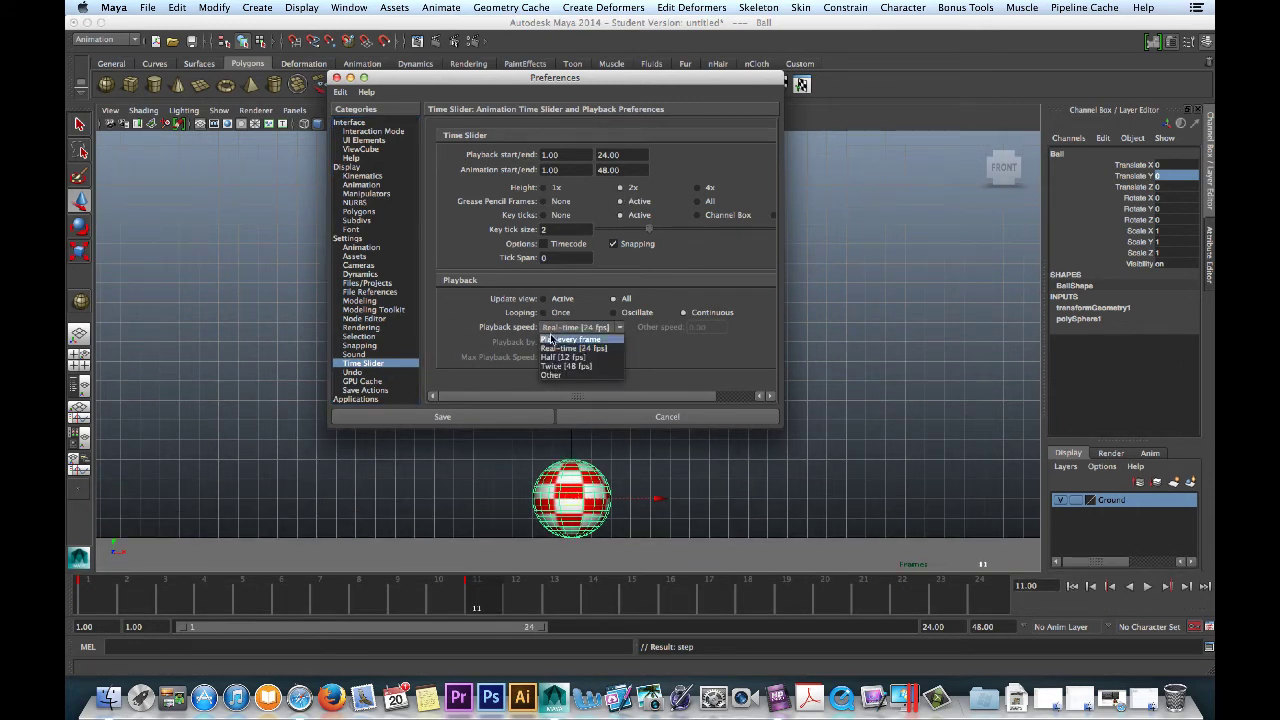
click(560, 339)
click(601, 330)
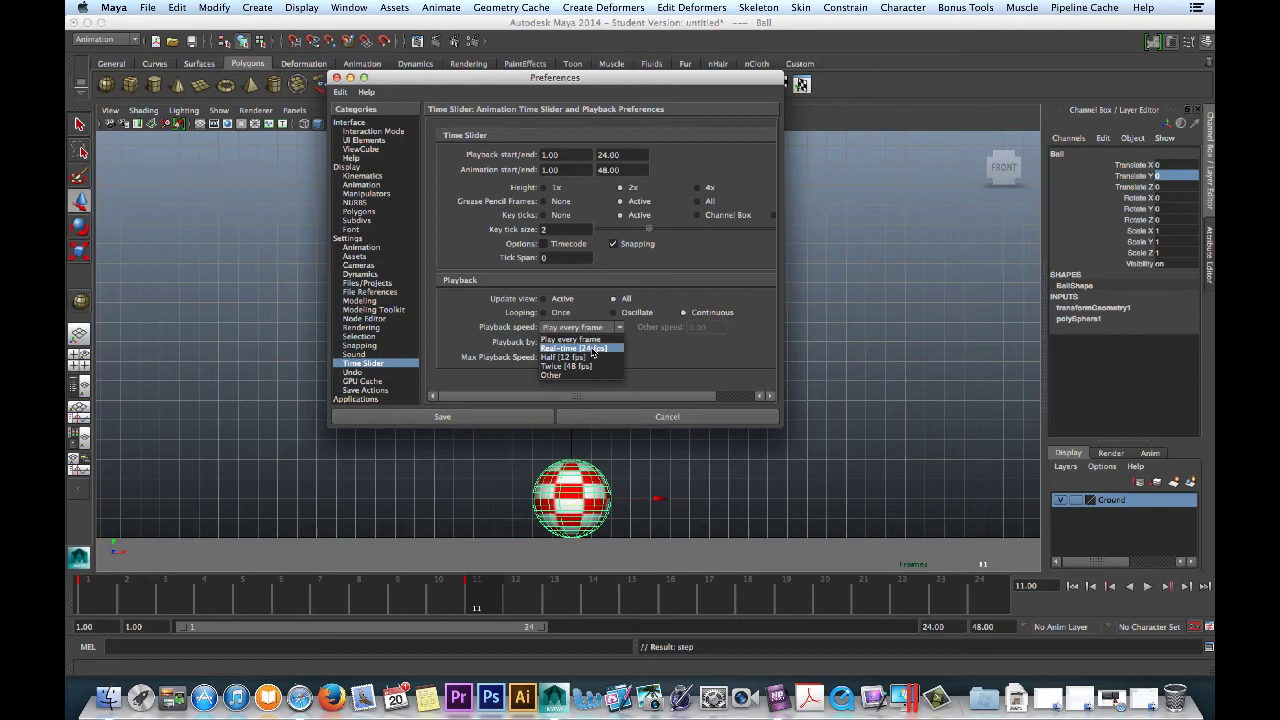
click(593, 348)
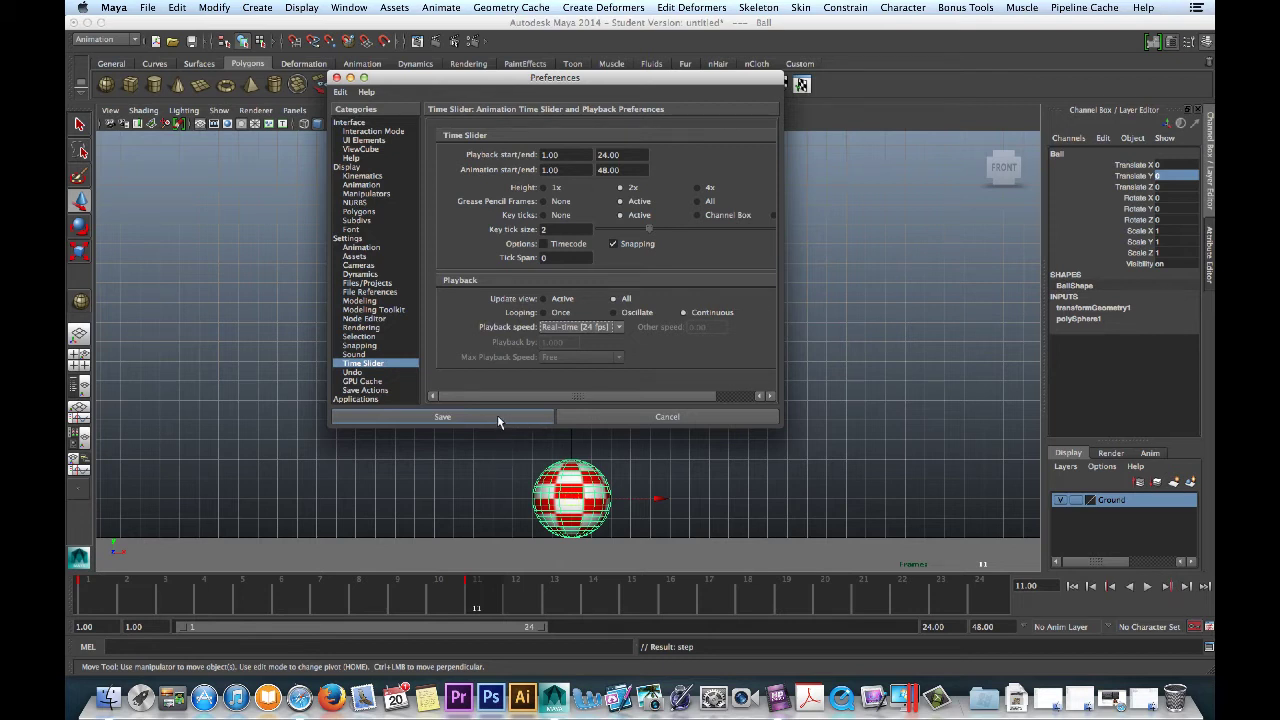
click(353, 372)
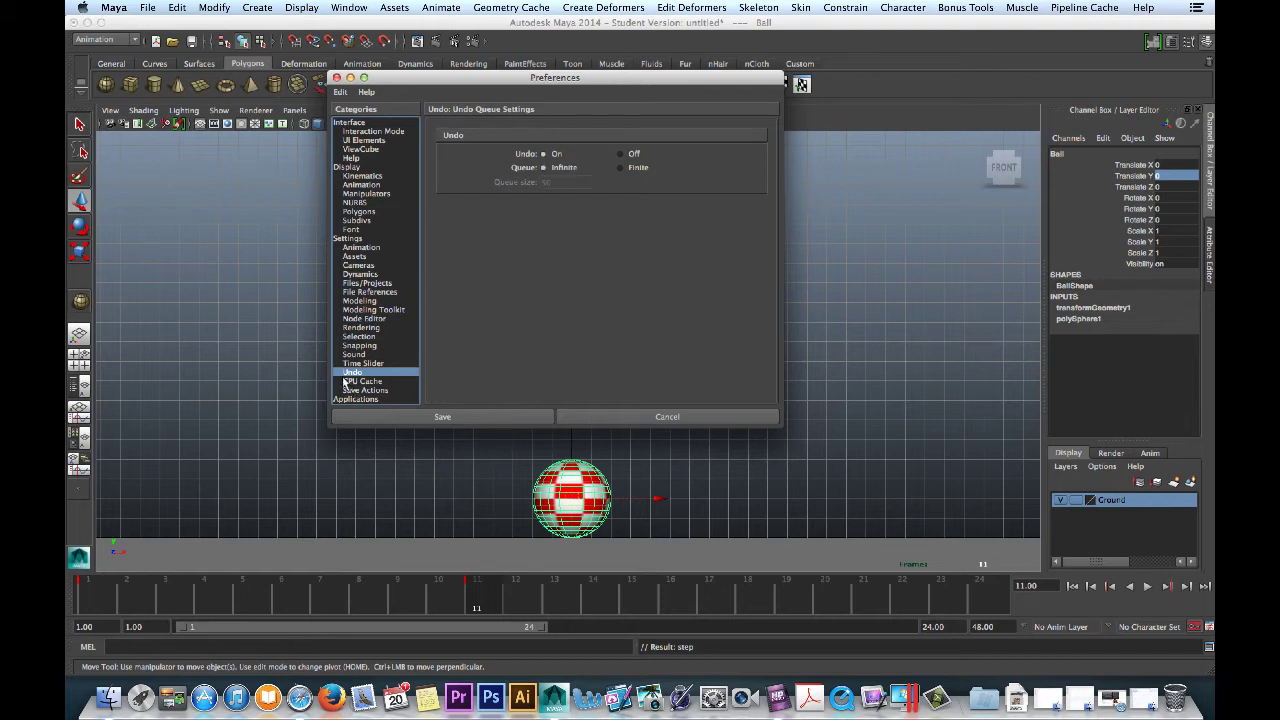
click(411, 417)
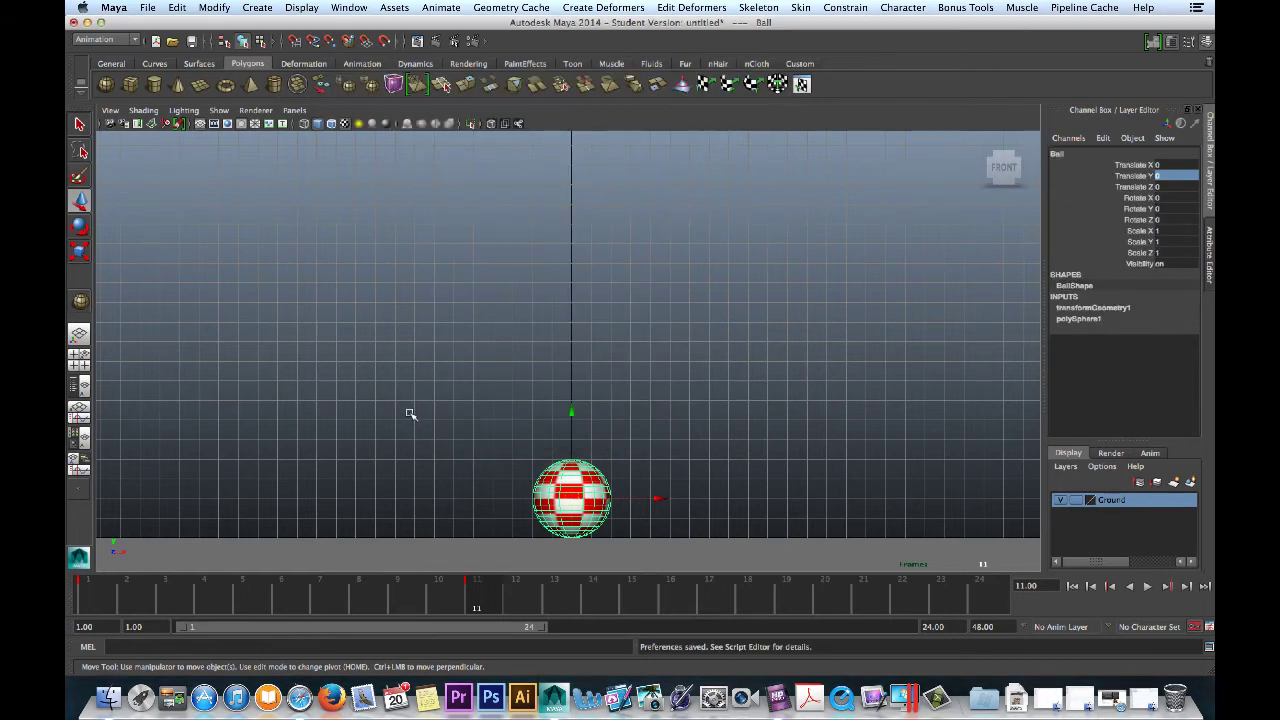
Play back the ball animation, then begin a new project New_Project in the Project Window.
key(alt+v)
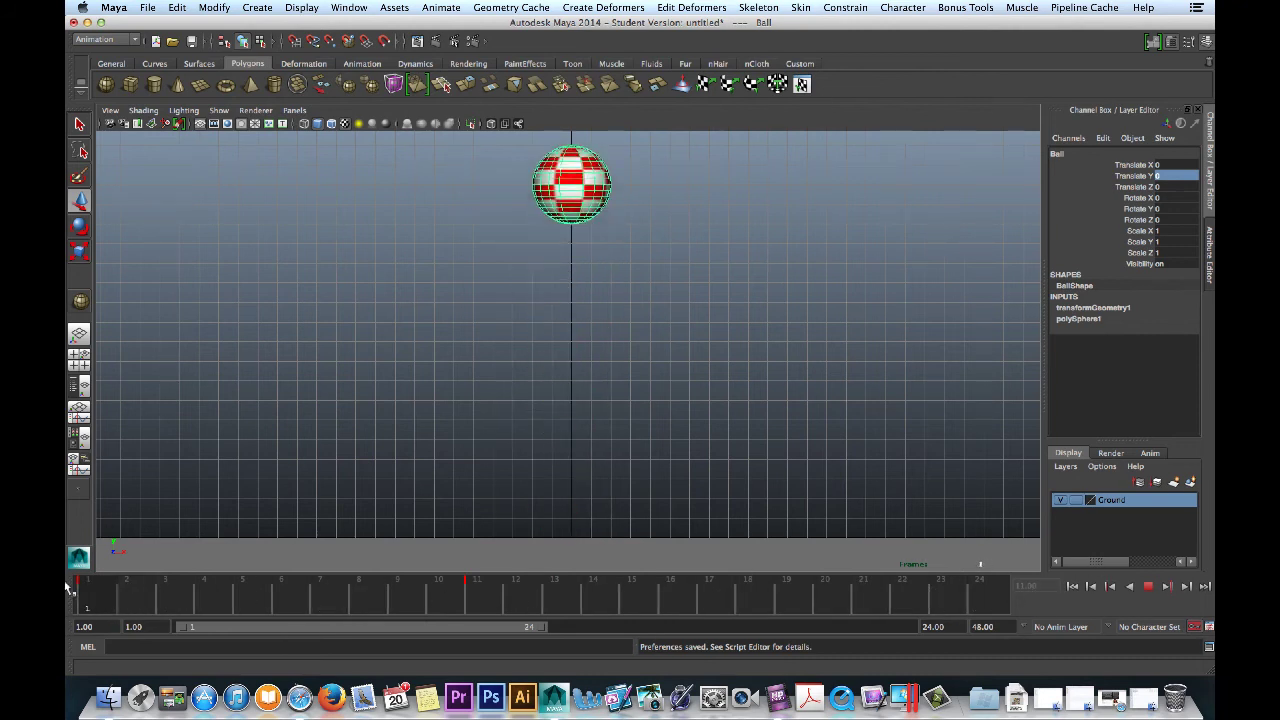
key(alt+v)
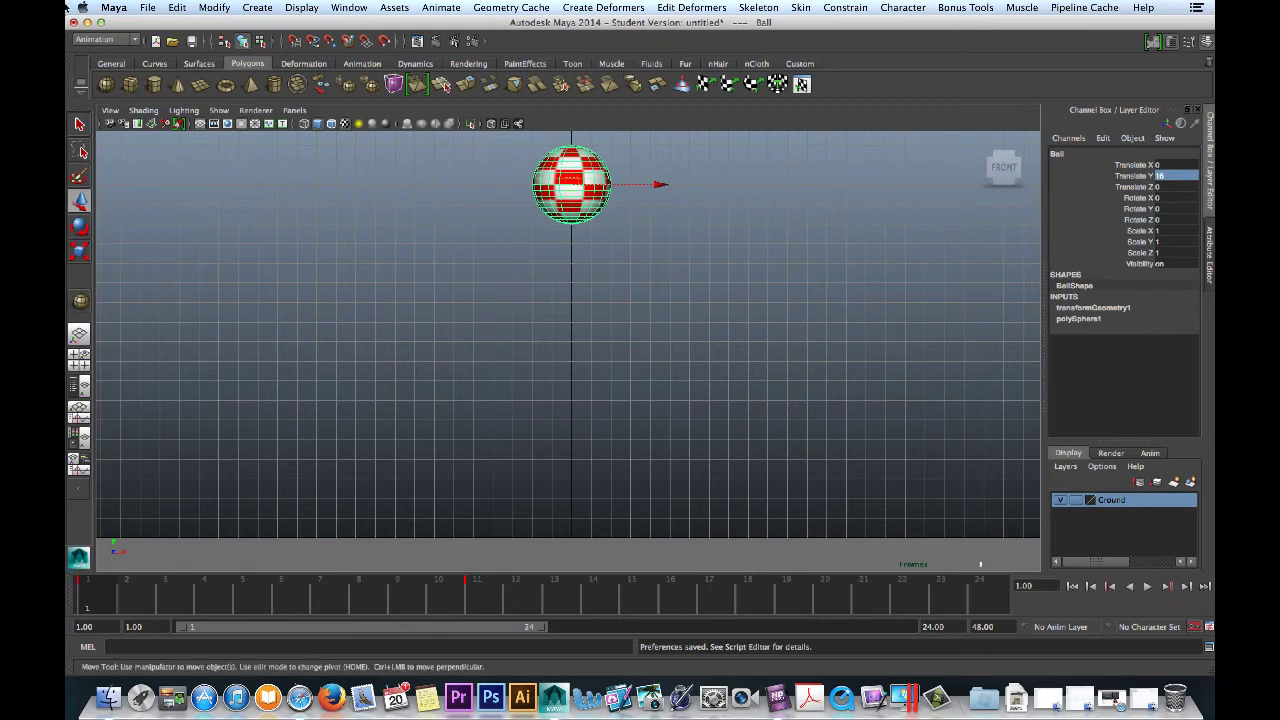
click(145, 8)
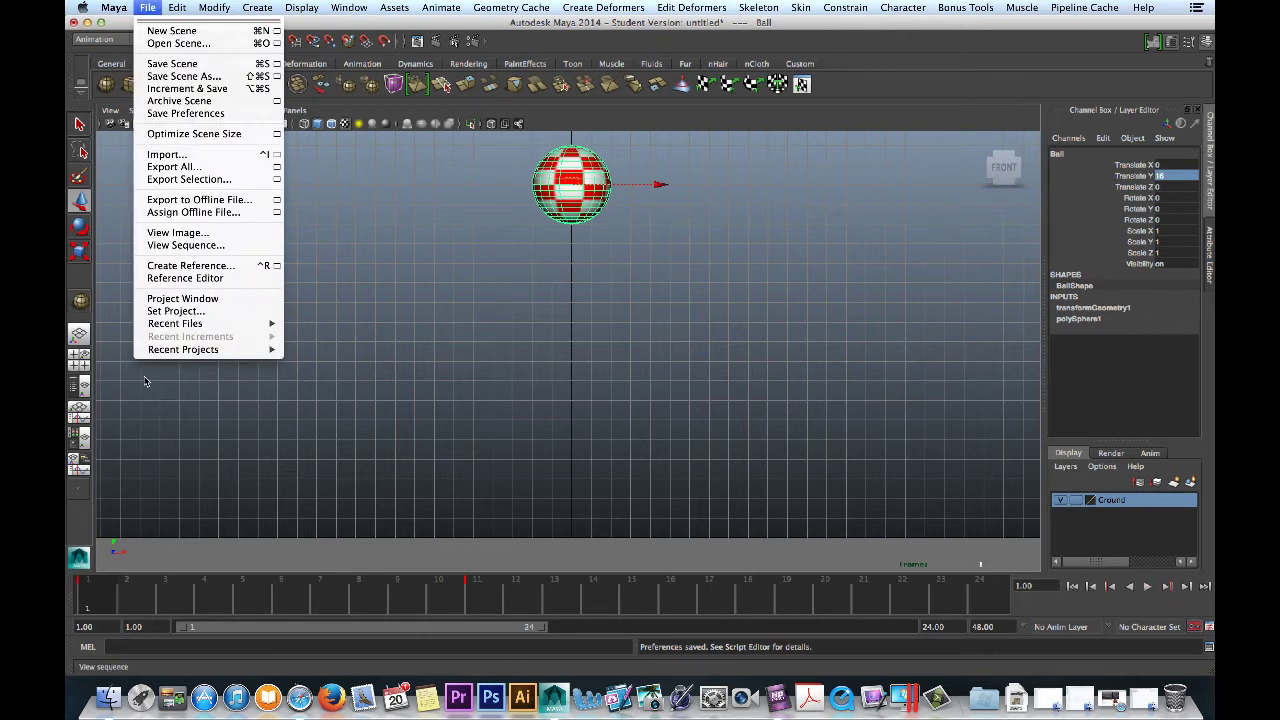
click(167, 299)
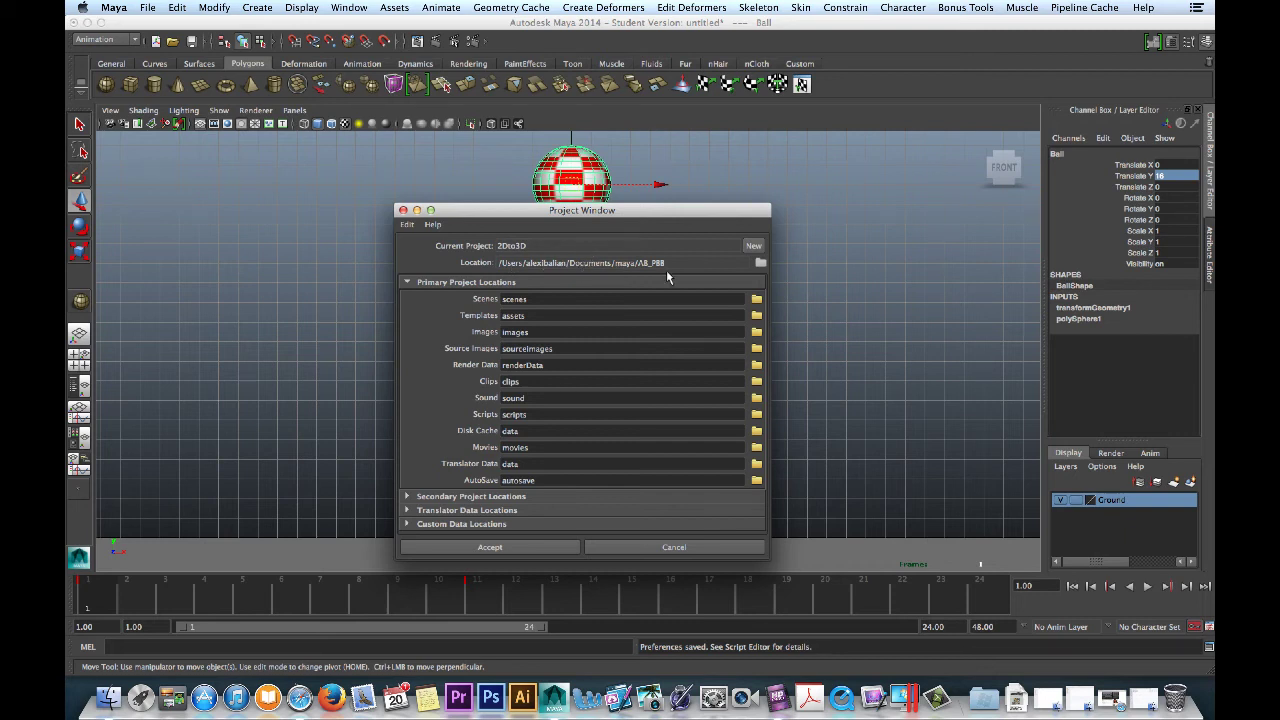
click(755, 248)
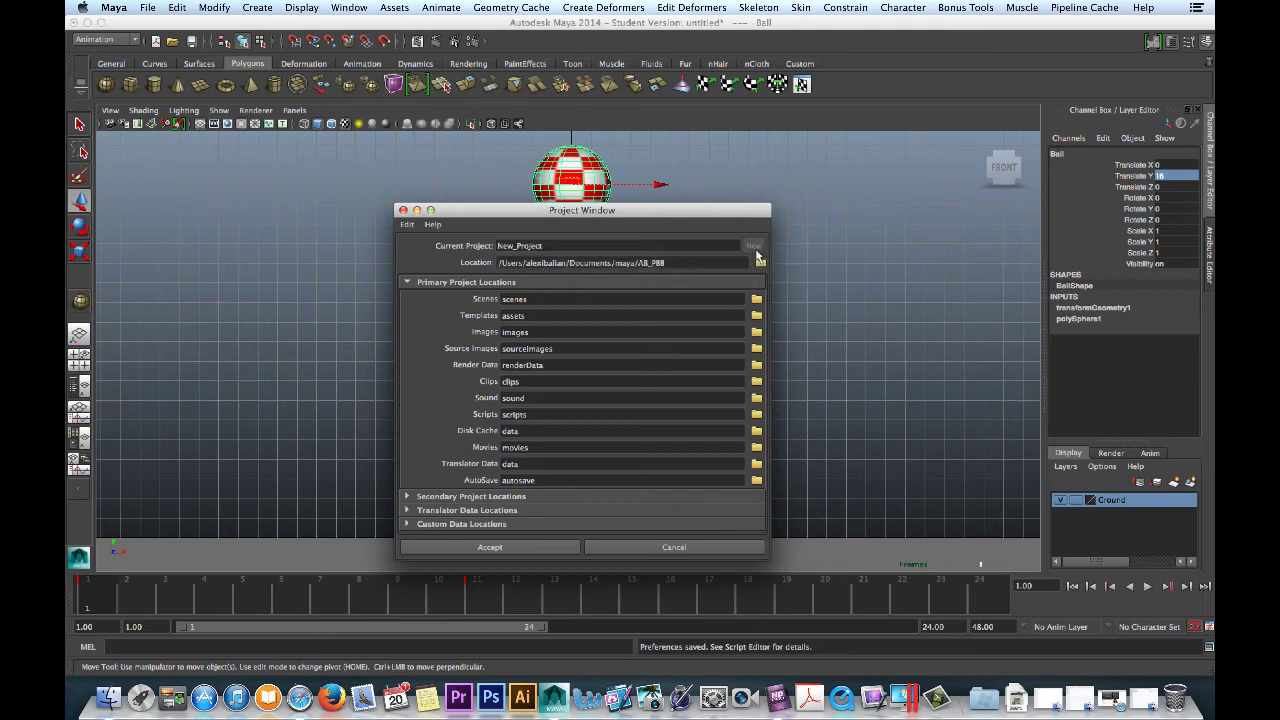
Browse to the maya folder in Documents to choose the project location.
click(759, 262)
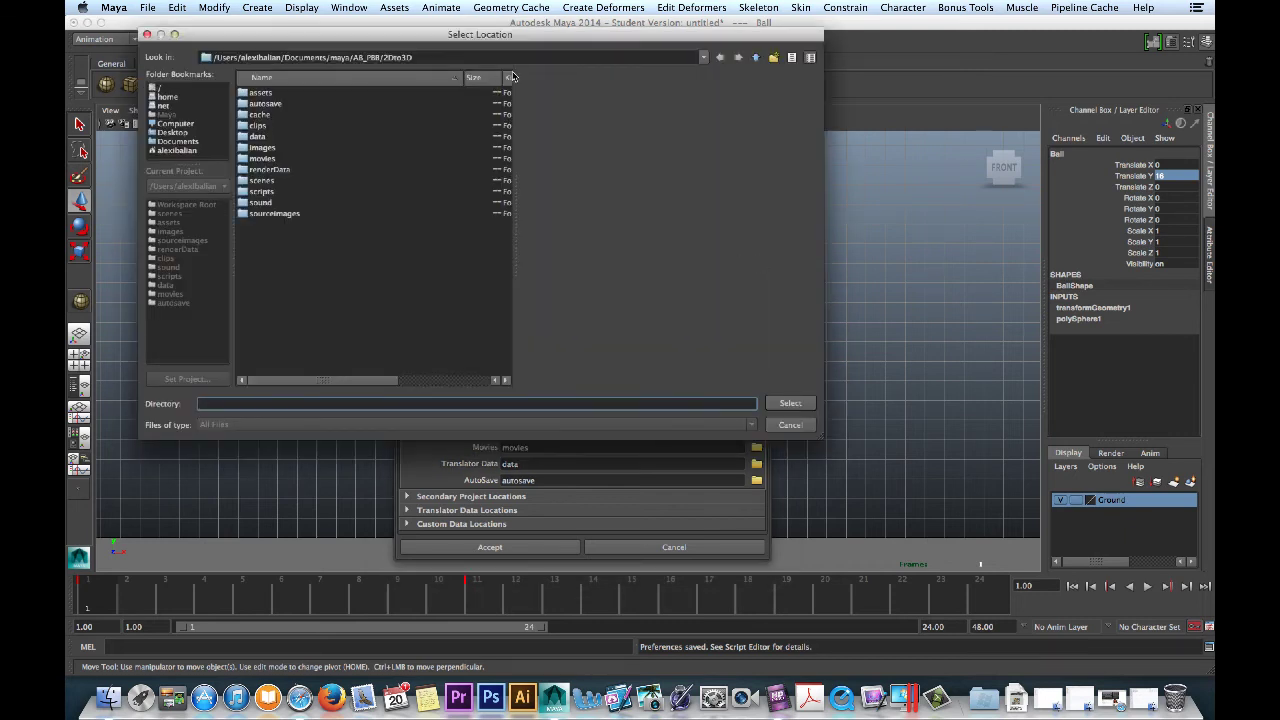
click(755, 57)
click(755, 57)
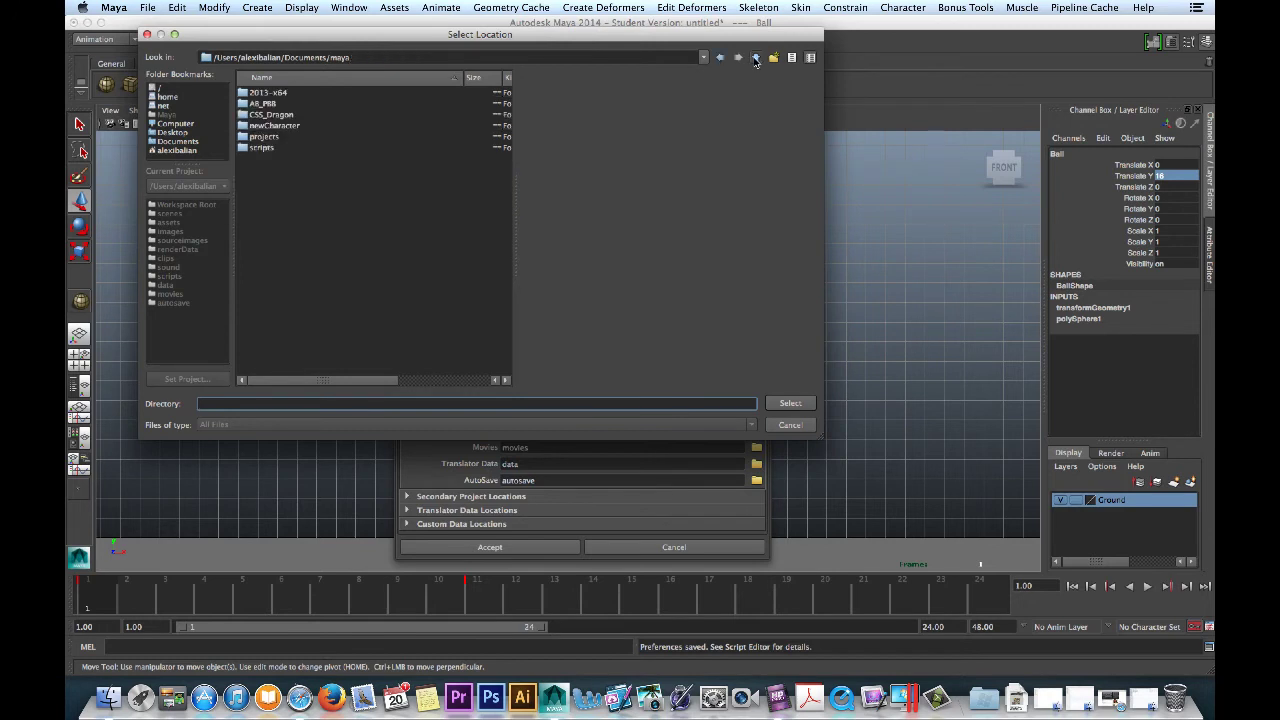
click(178, 142)
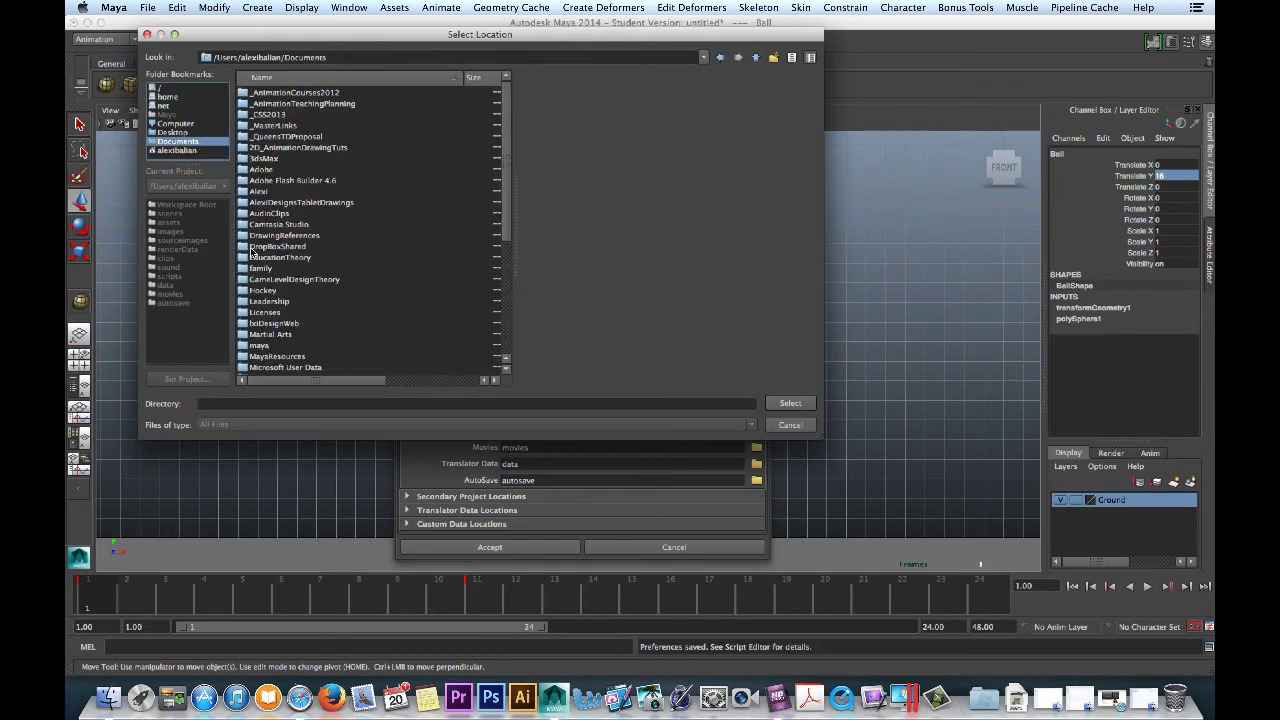
double_click(244, 347)
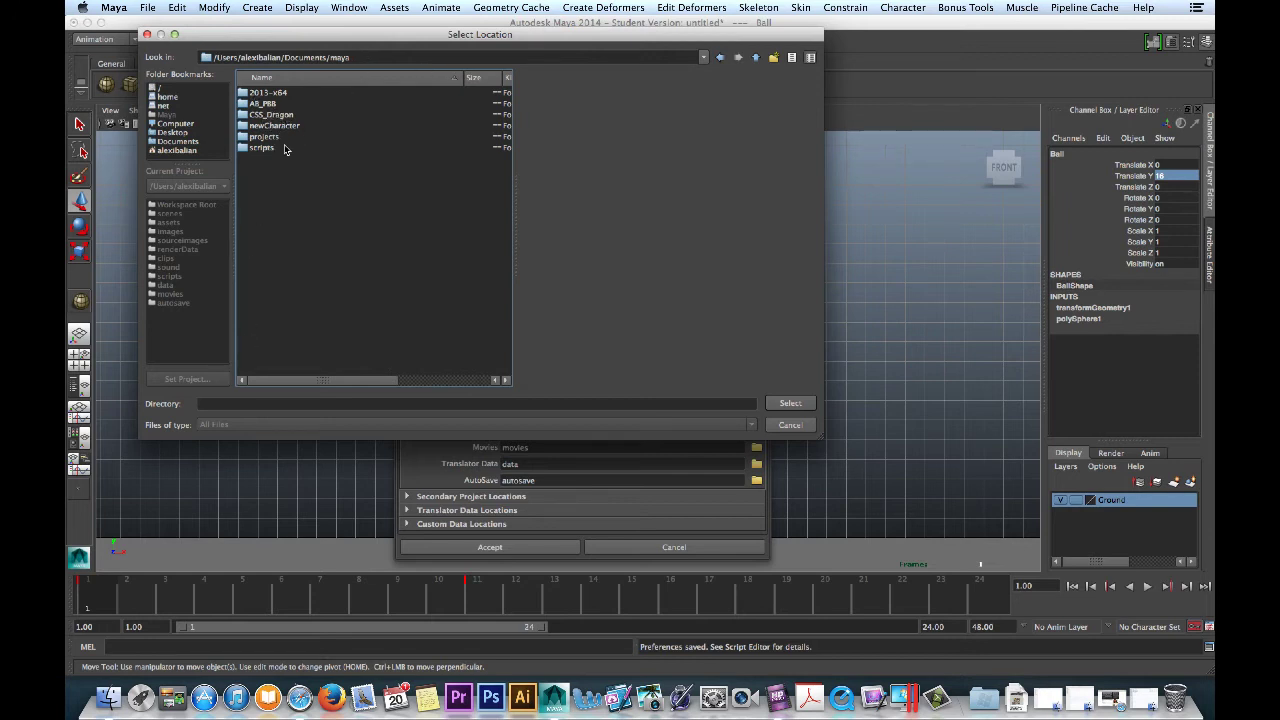
Create a new folder Per_BB_All inside maya, open it, and return to maya.
click(773, 57)
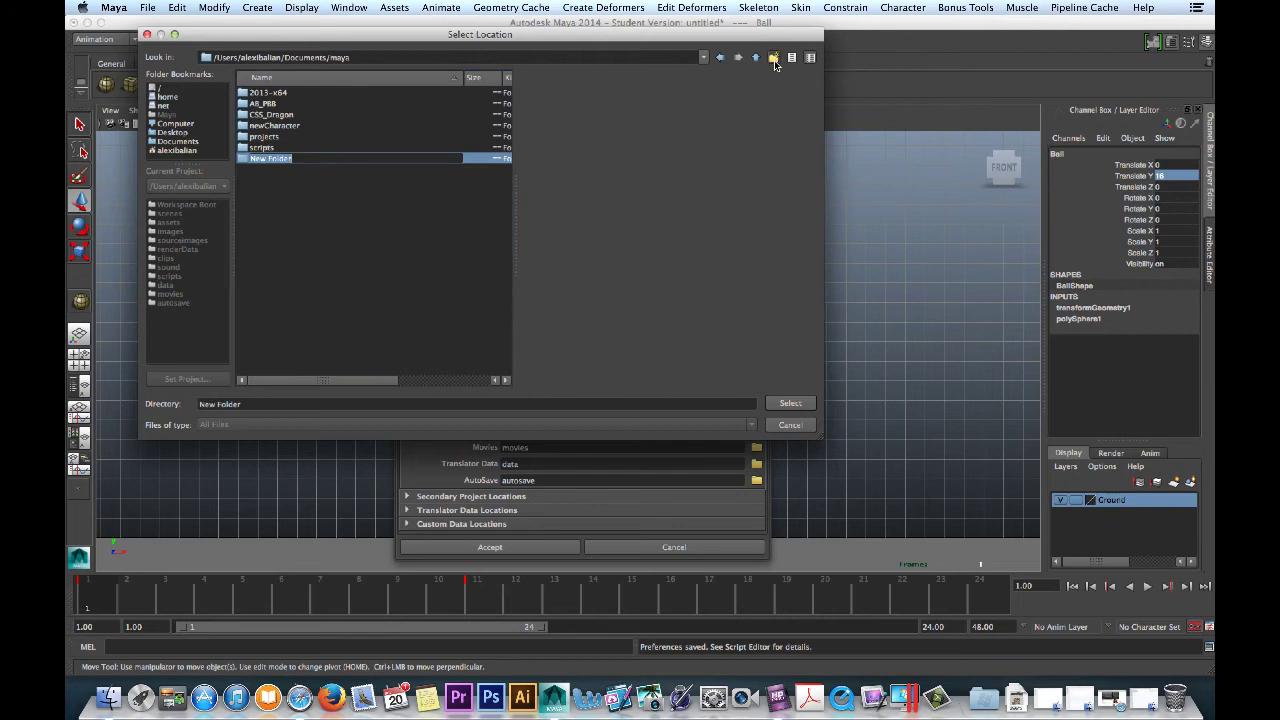
click(249, 404)
key(BackSpace)
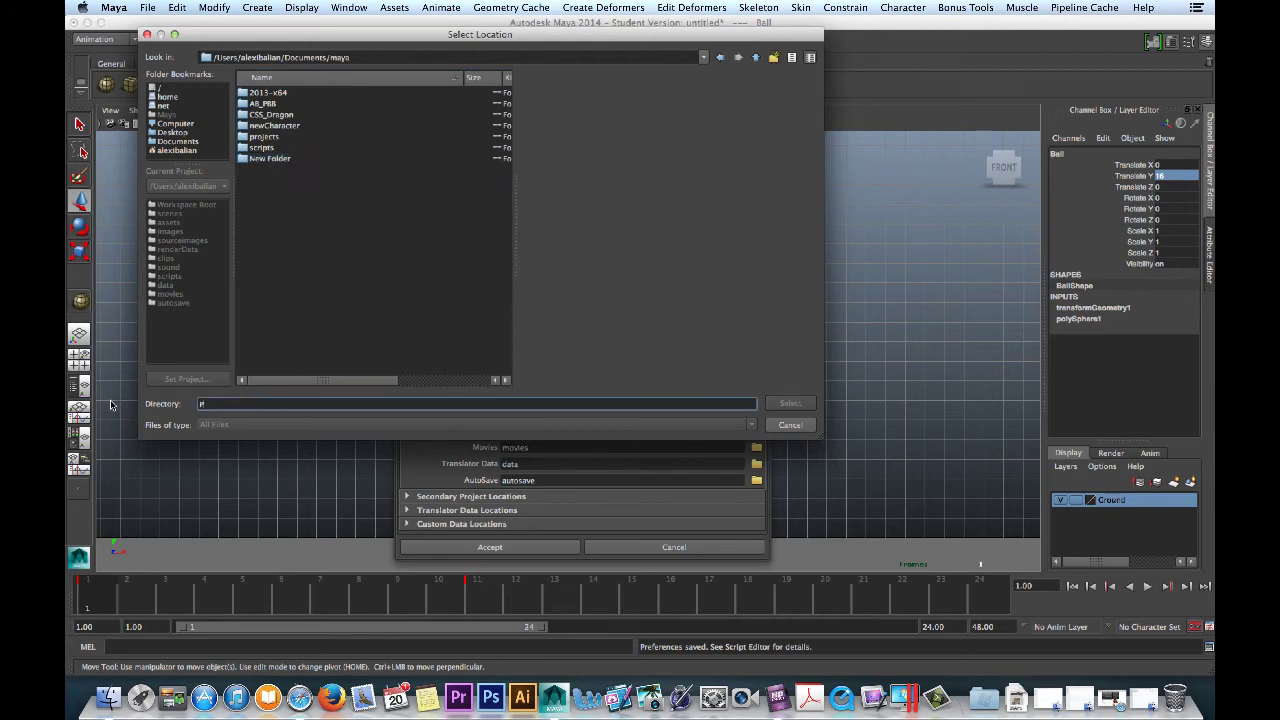
text(Per_BB_All)
click(268, 160)
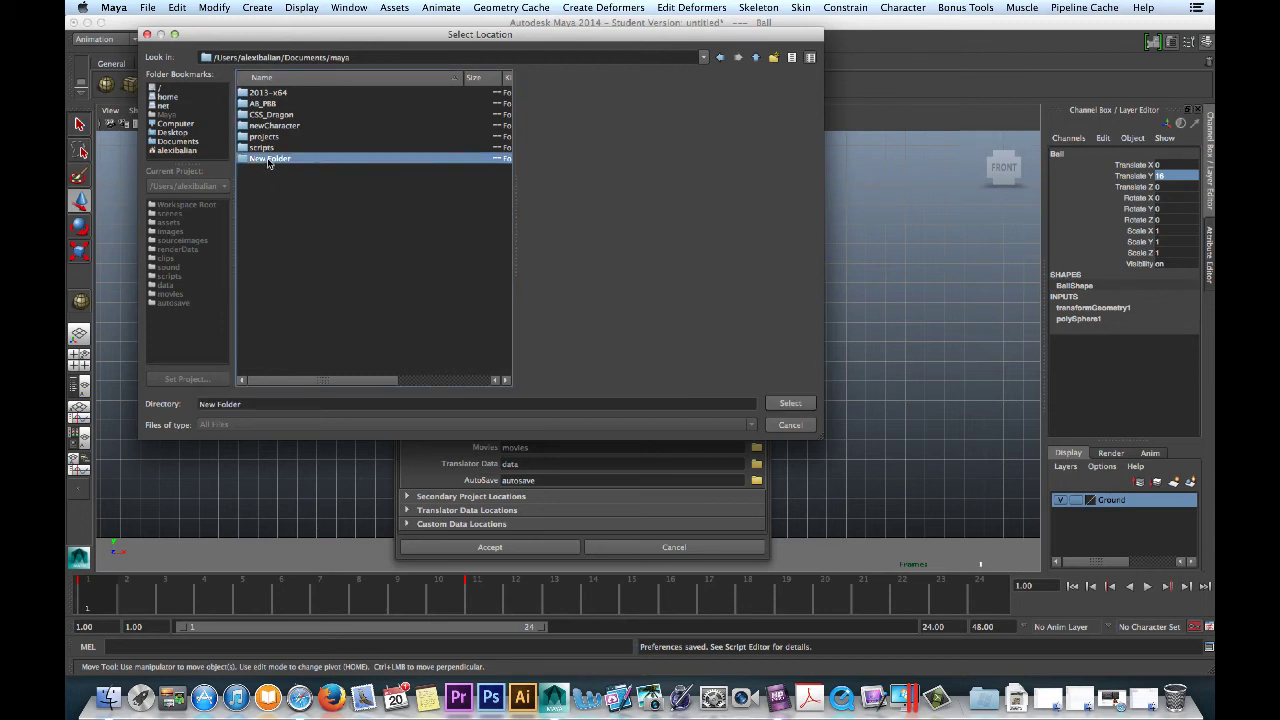
double_click(268, 160)
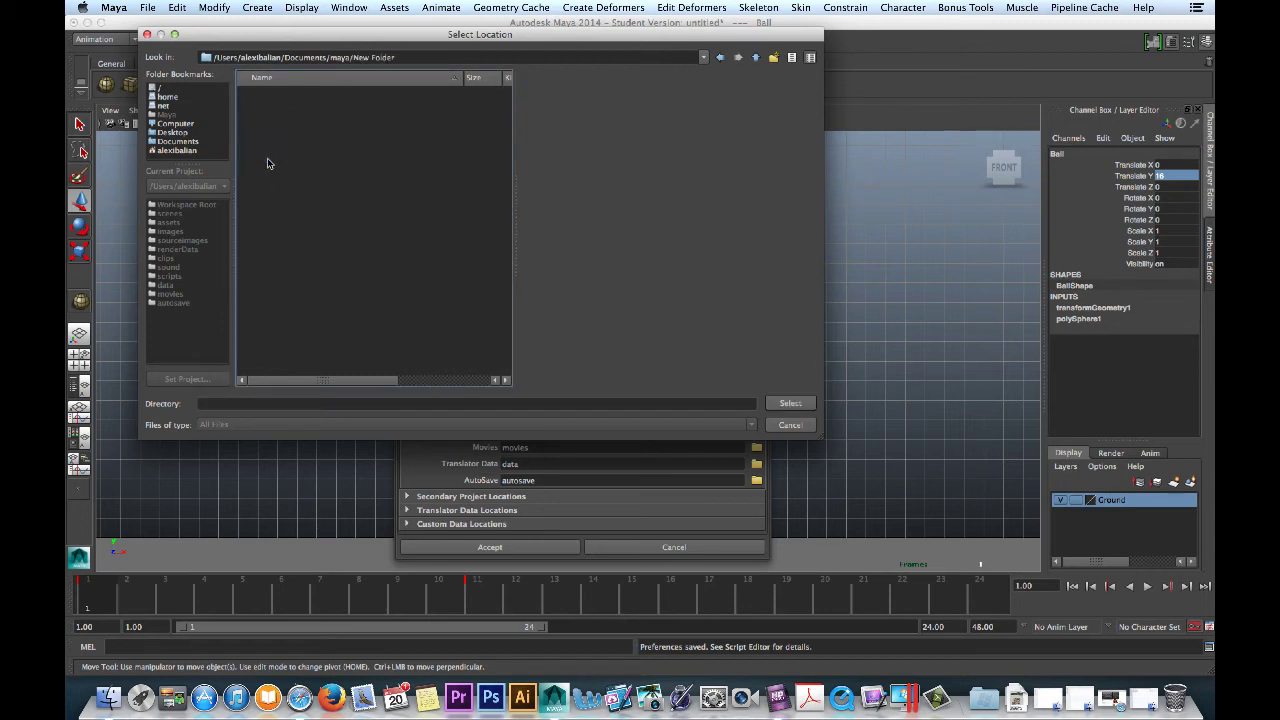
click(756, 58)
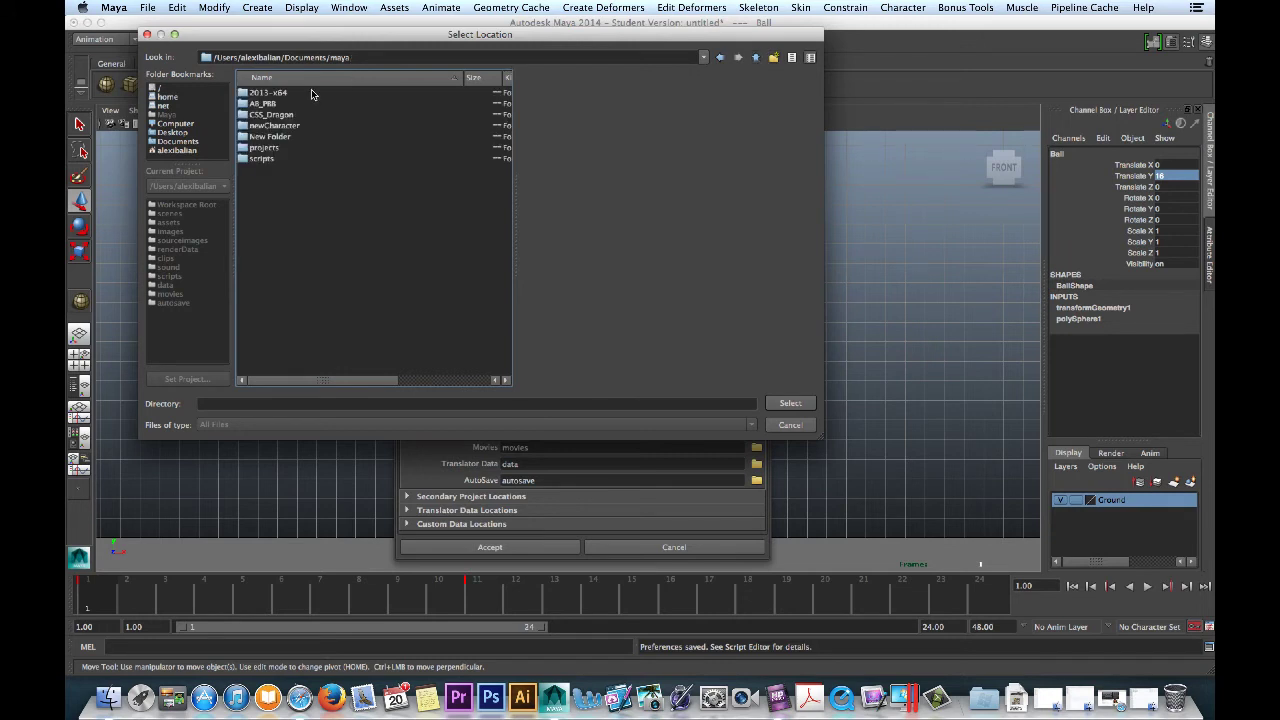
Use a new Per_BallBounce folder as the location and name the project PER.
click(773, 57)
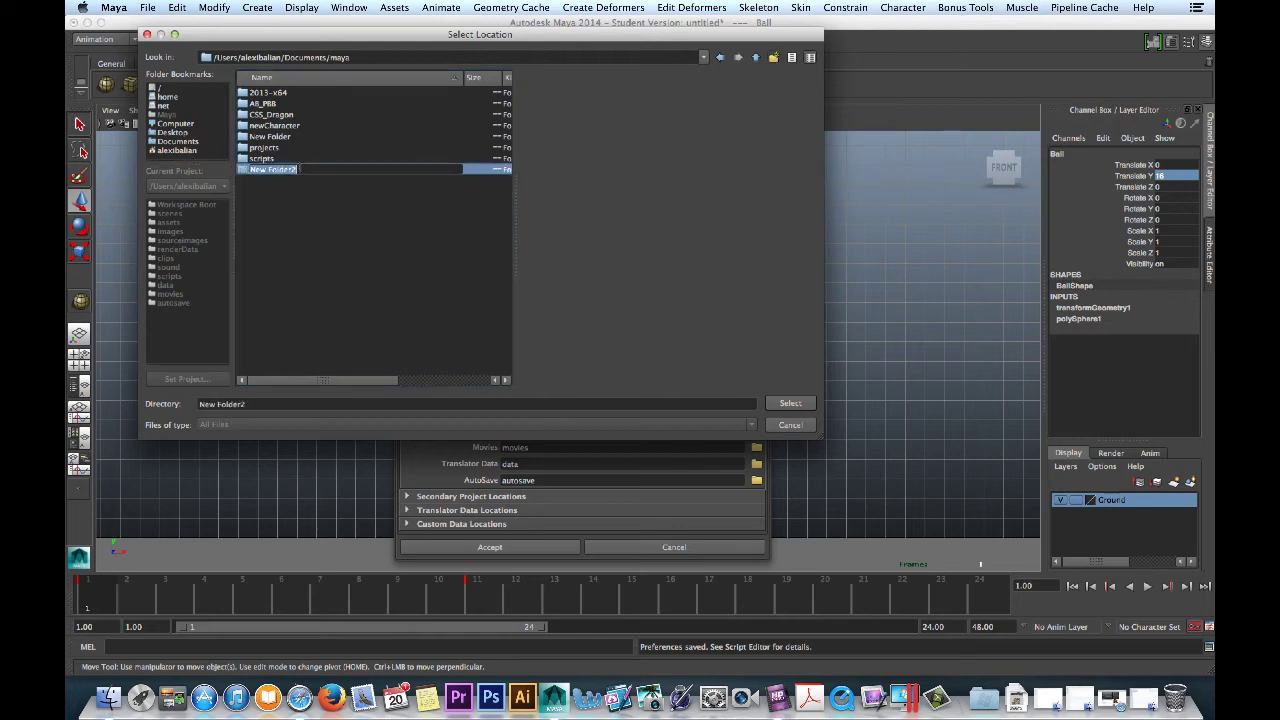
text(f)
click(245, 172)
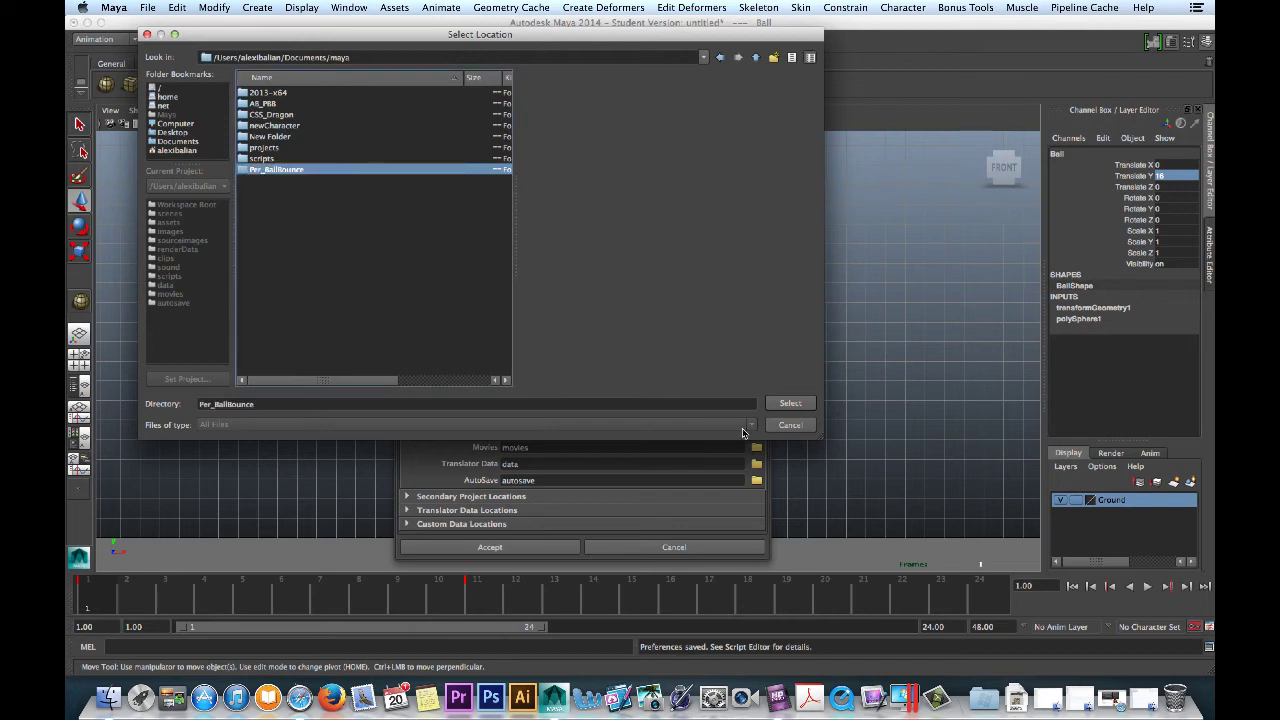
click(789, 403)
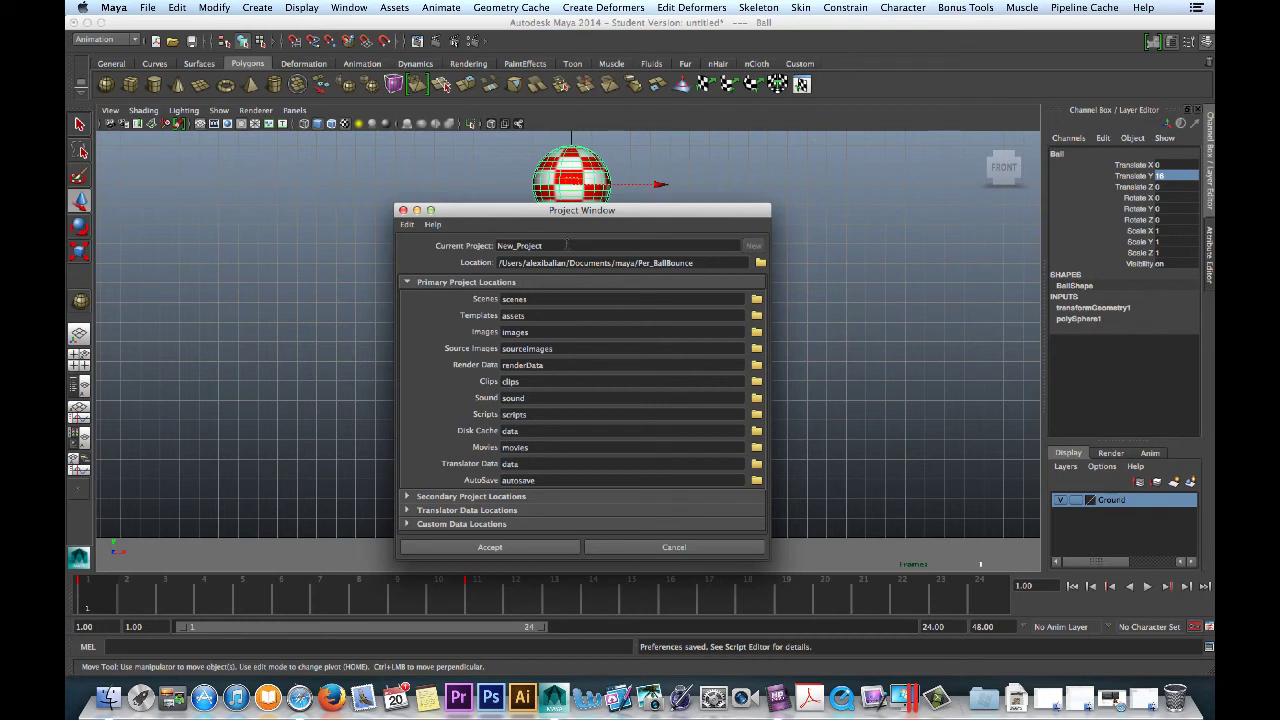
double_click(566, 244)
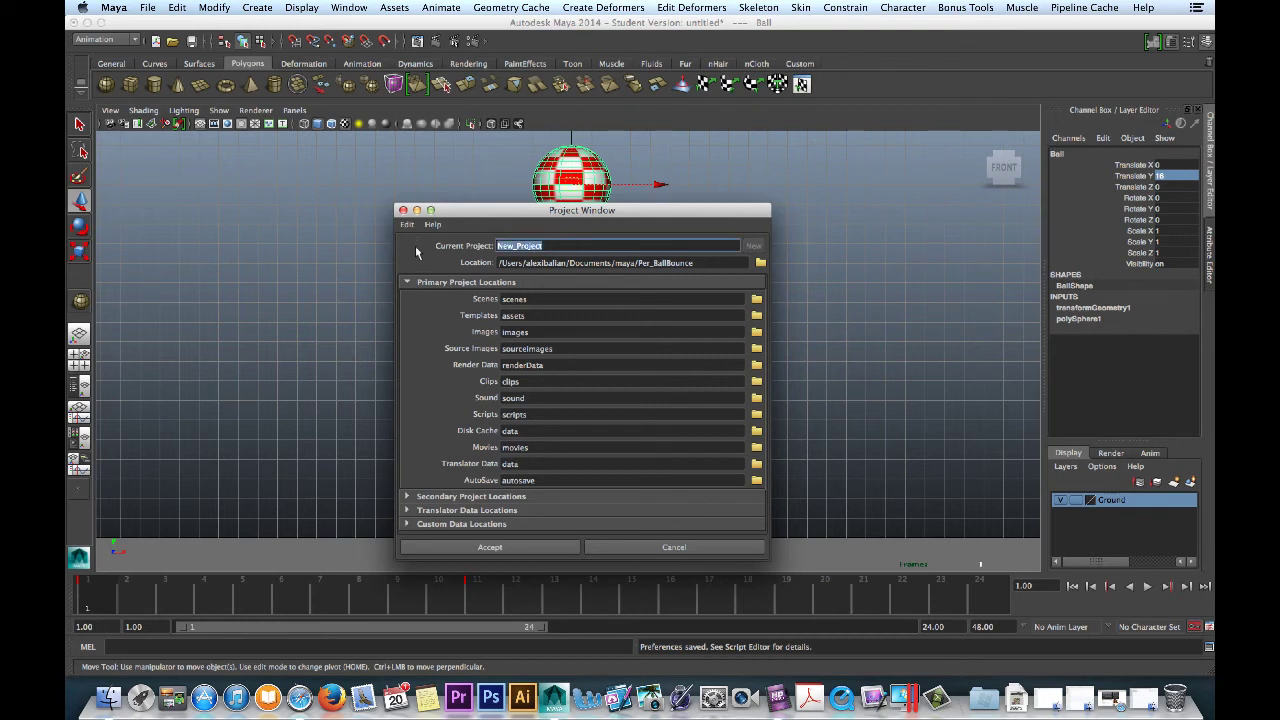
text(PER_BB)
Accept the new project and set PER_BB as the current project.
click(478, 547)
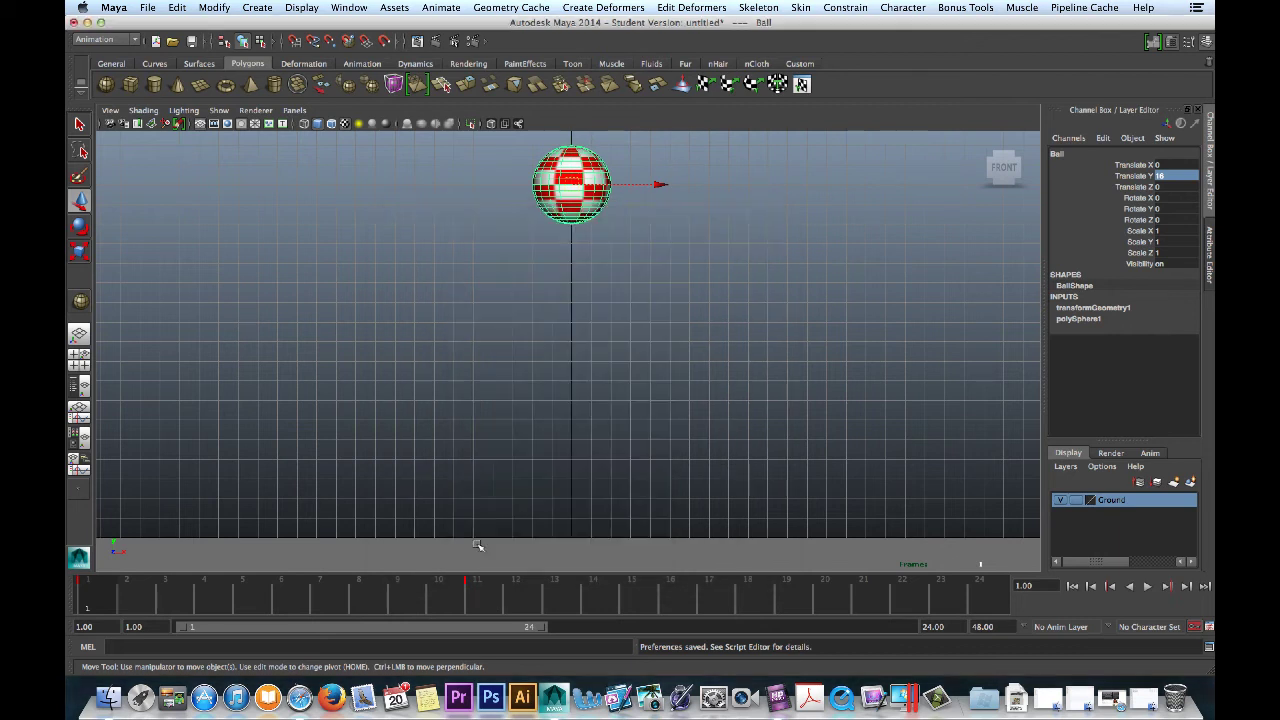
click(148, 8)
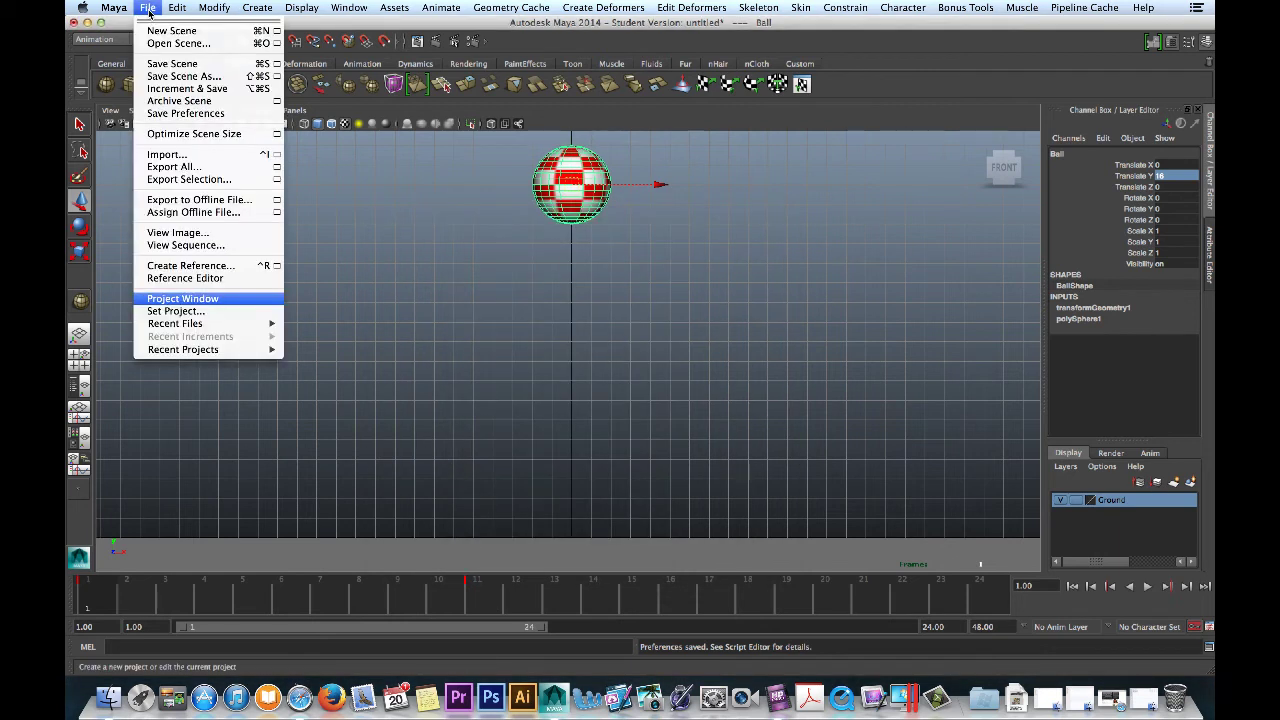
click(155, 310)
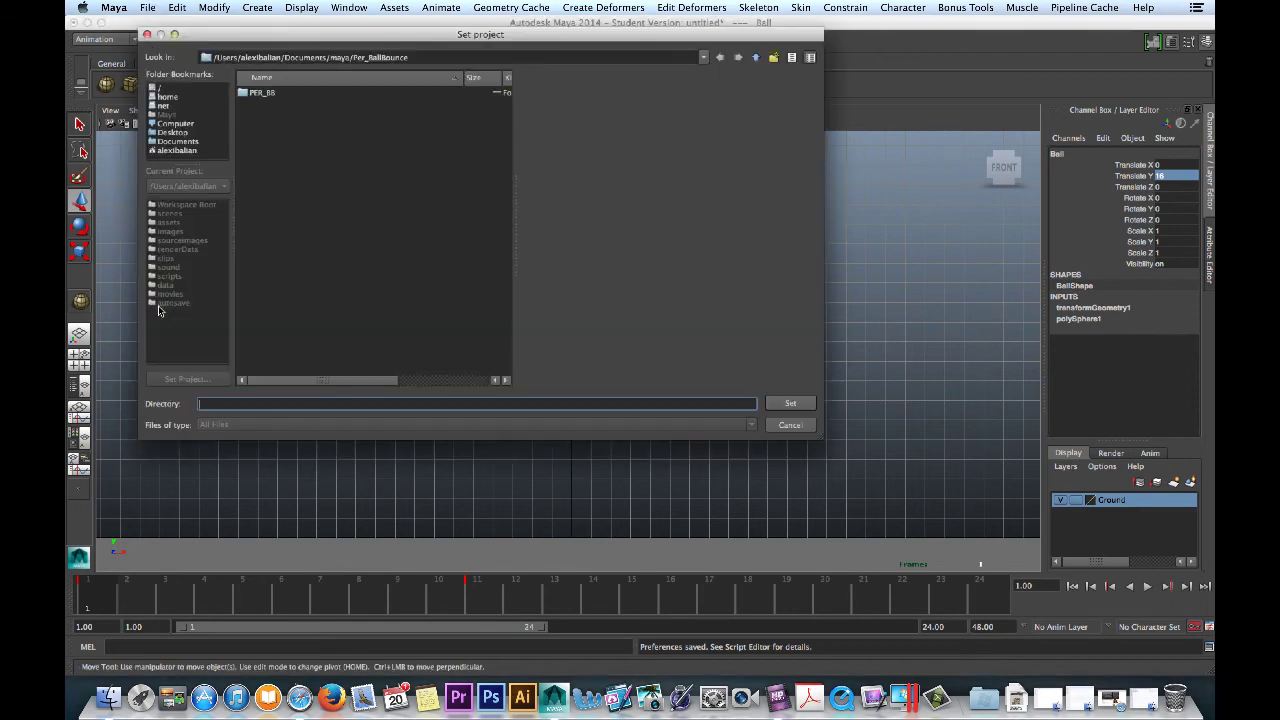
click(264, 93)
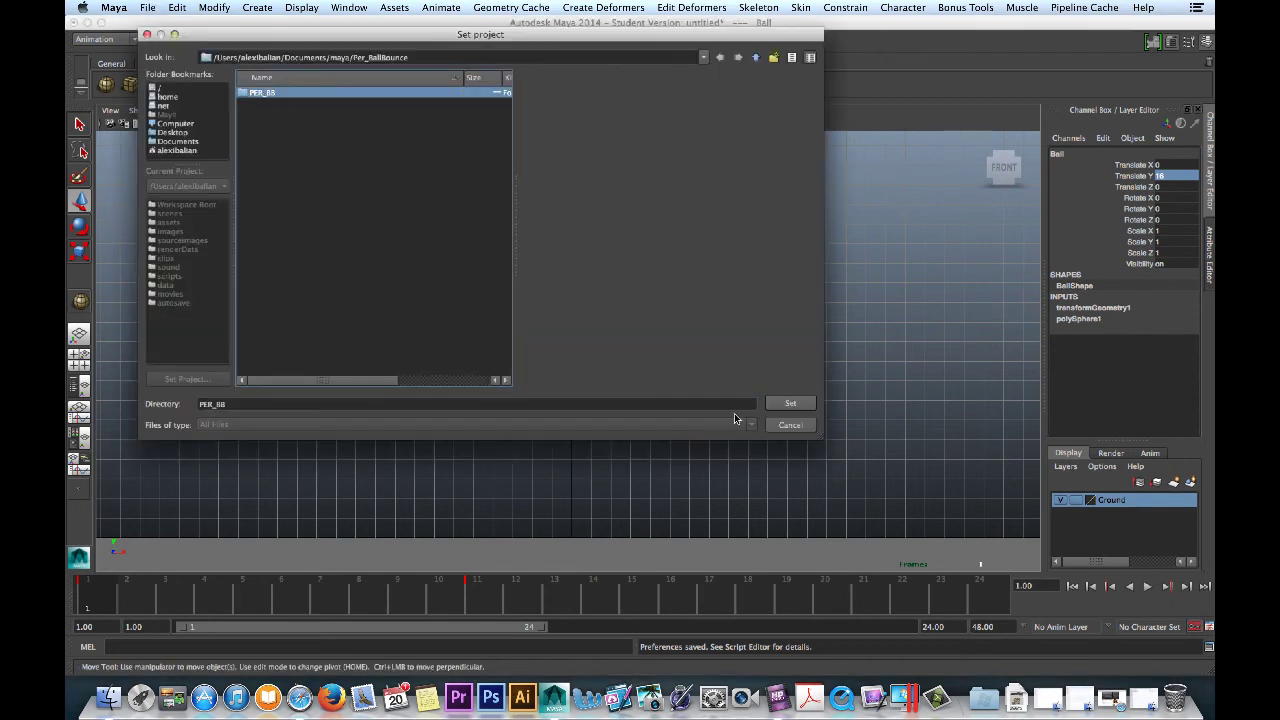
click(790, 403)
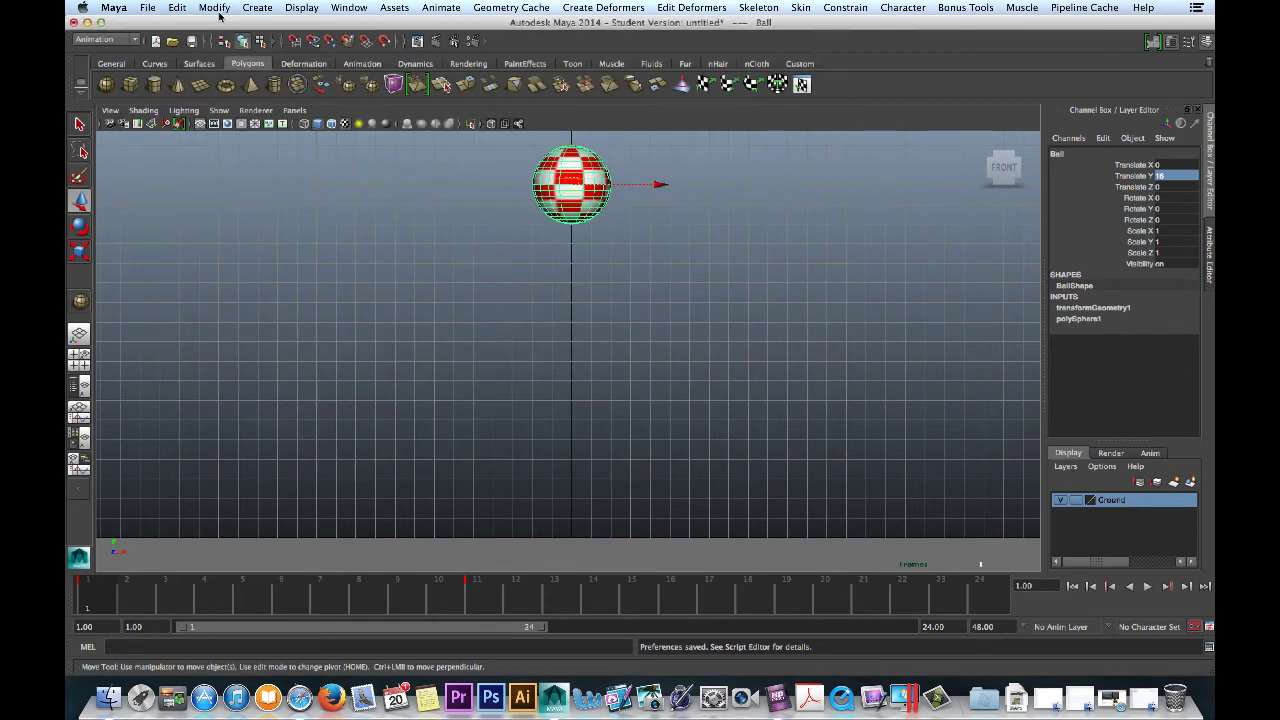
Save the scene as Per_01_SetUp in the project's scenes folder.
click(148, 8)
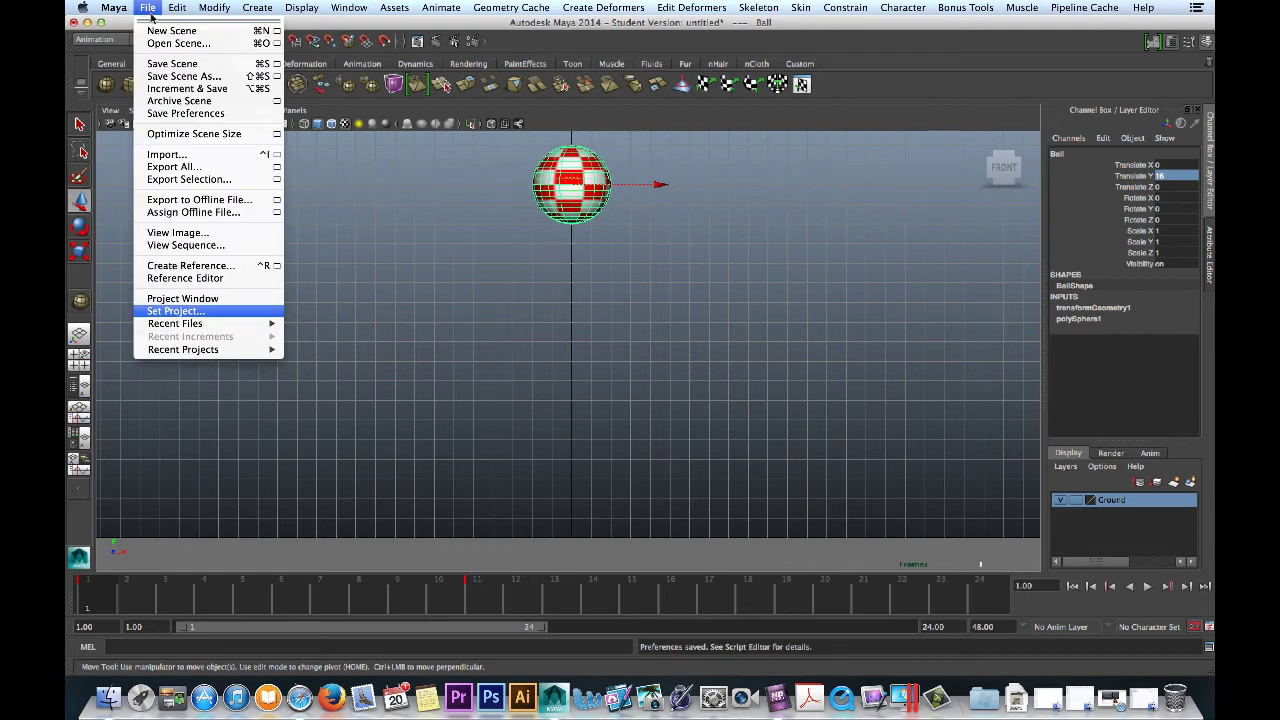
click(165, 77)
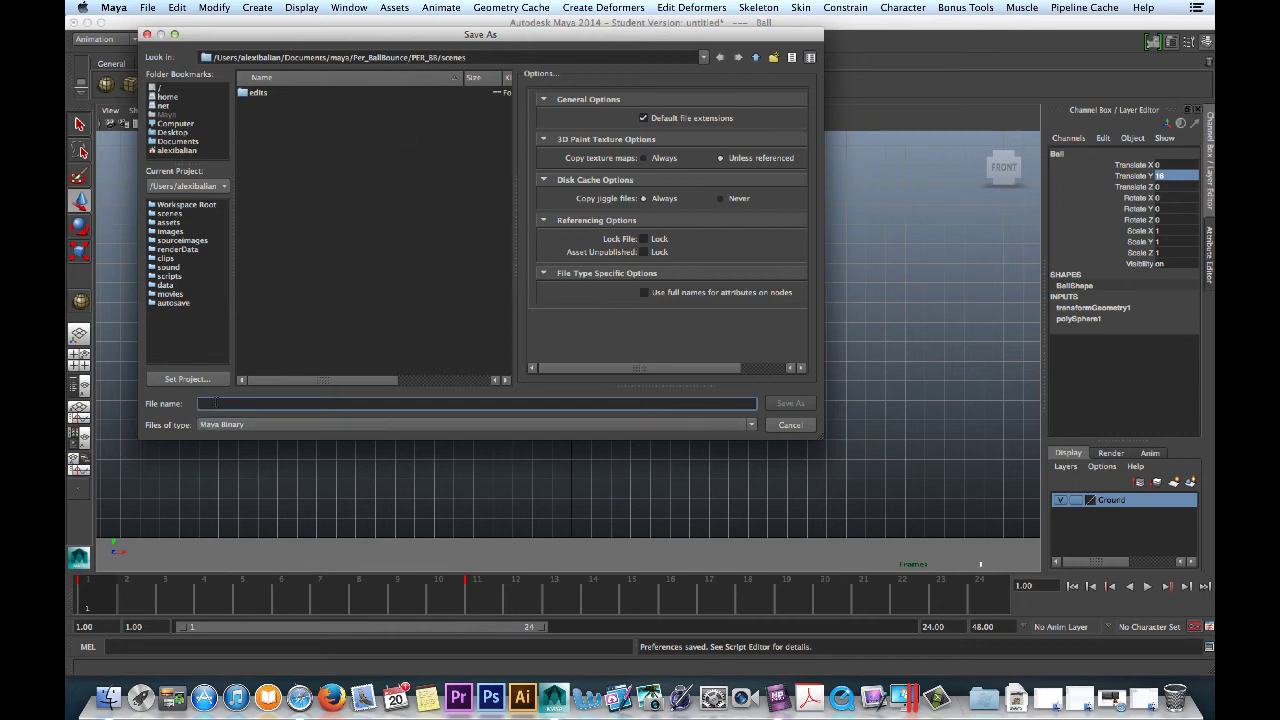
text(B)
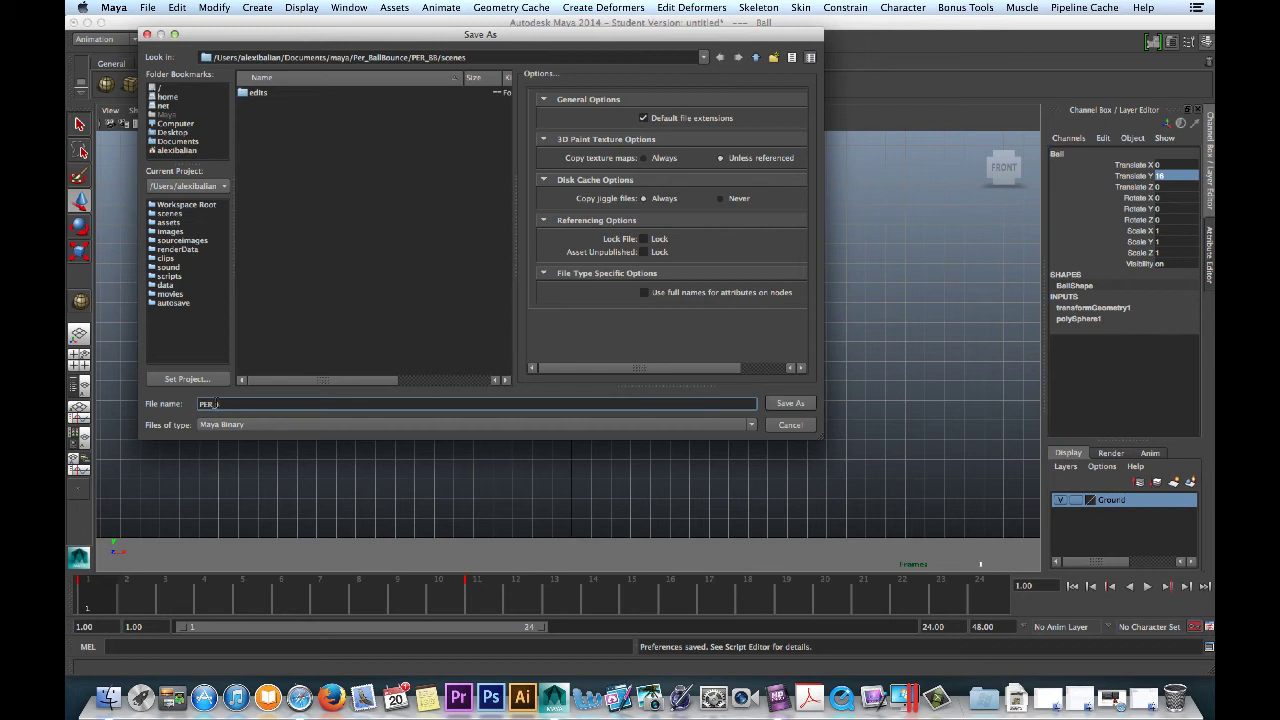
text(ER_11_SetU1)
key(BackSpace)
key(BackSpace)
text(er)
click(818, 403)
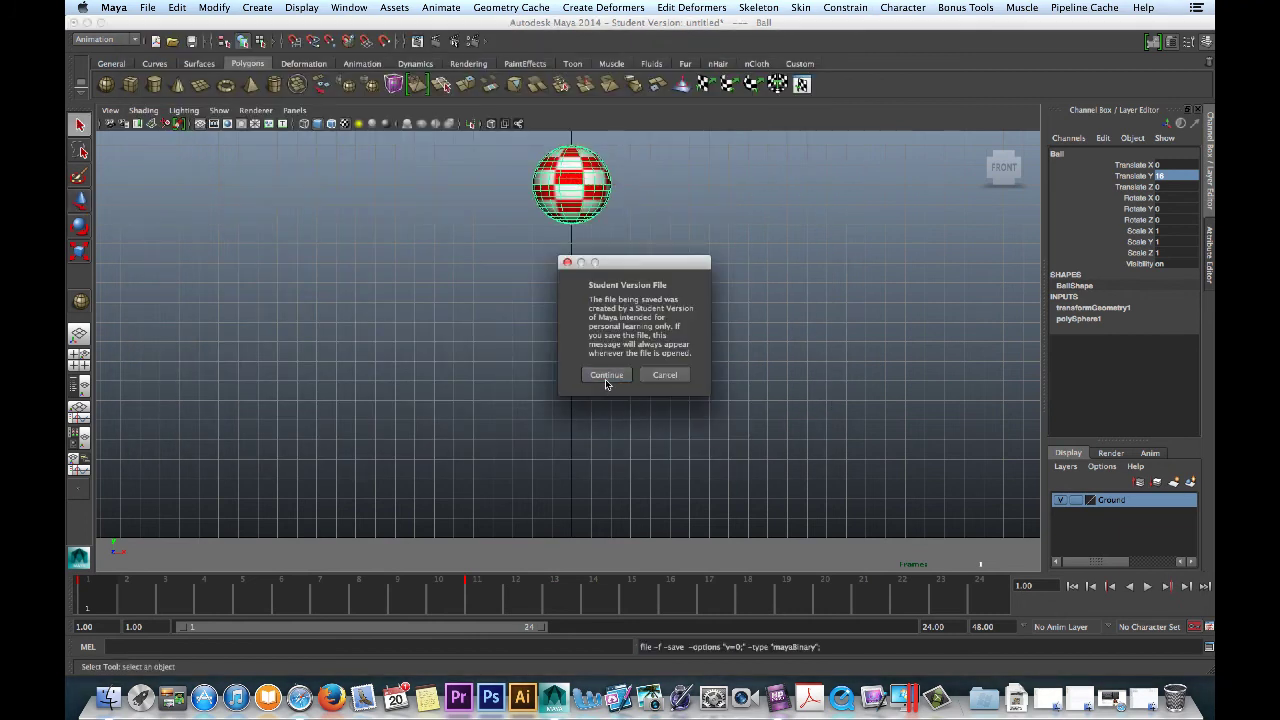
Dismiss the student version warning and switch to a two-panes-above-one layout.
click(604, 376)
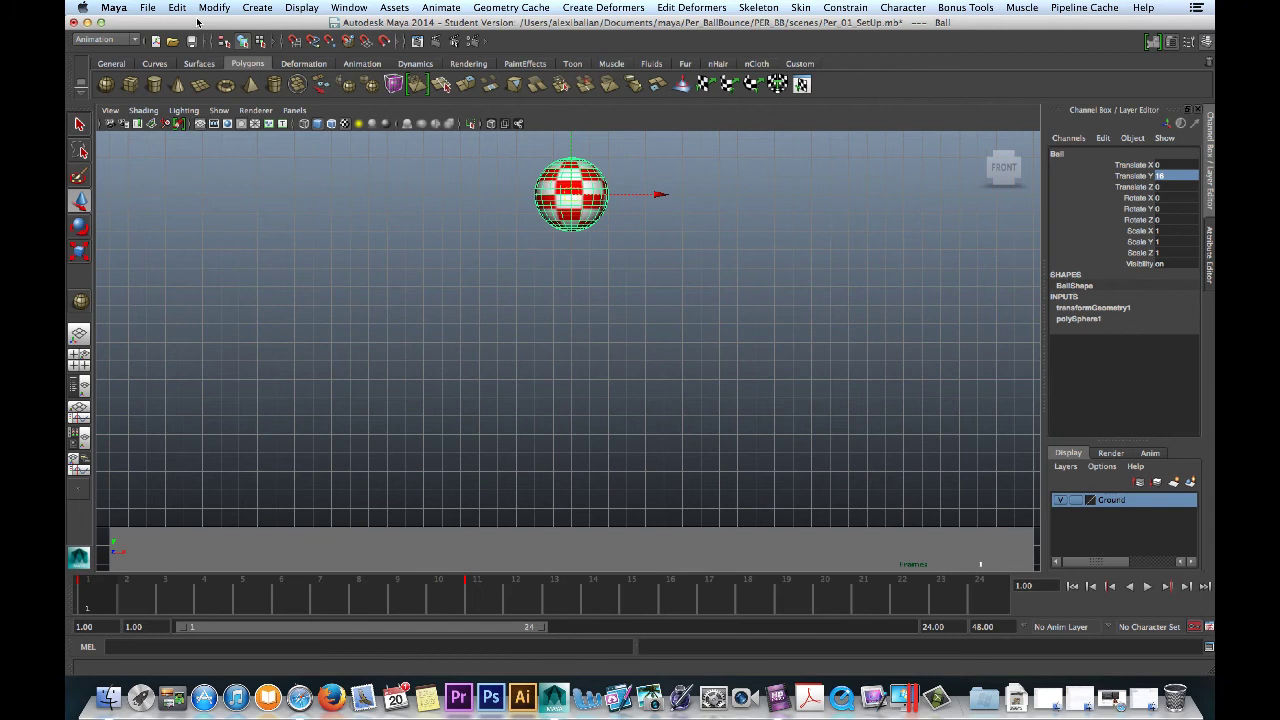
click(349, 8)
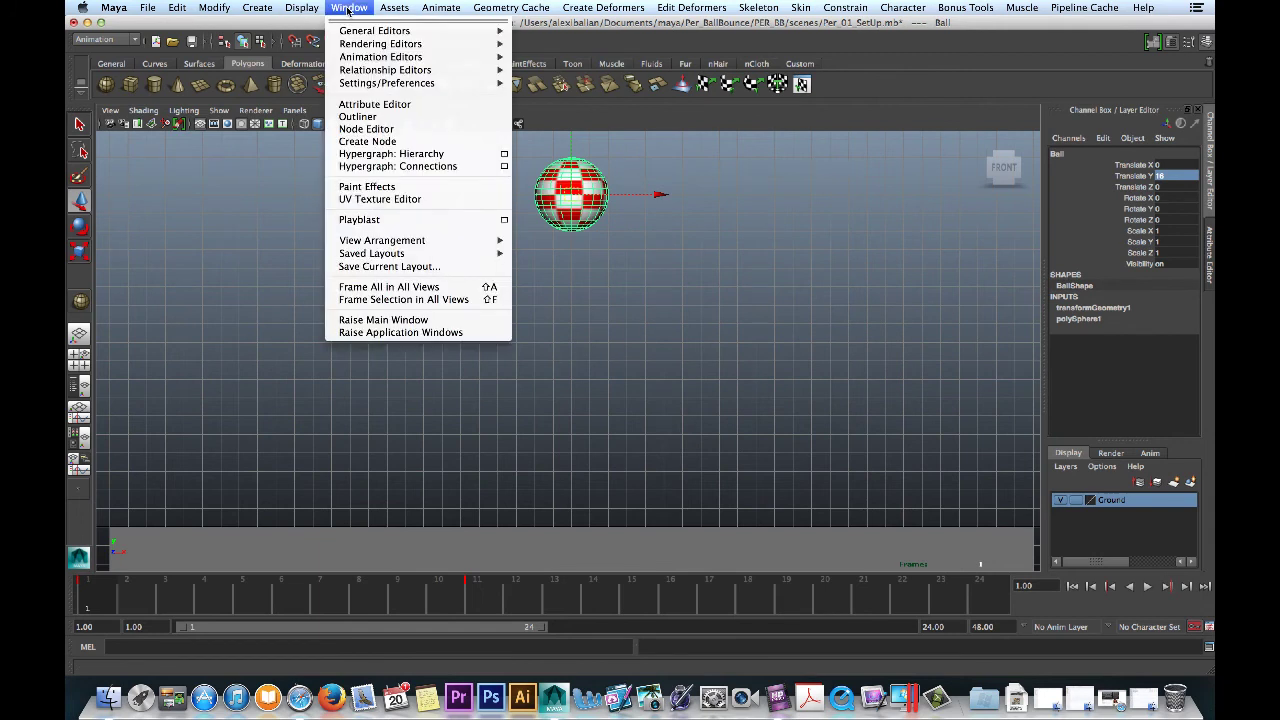
click(206, 203)
click(295, 111)
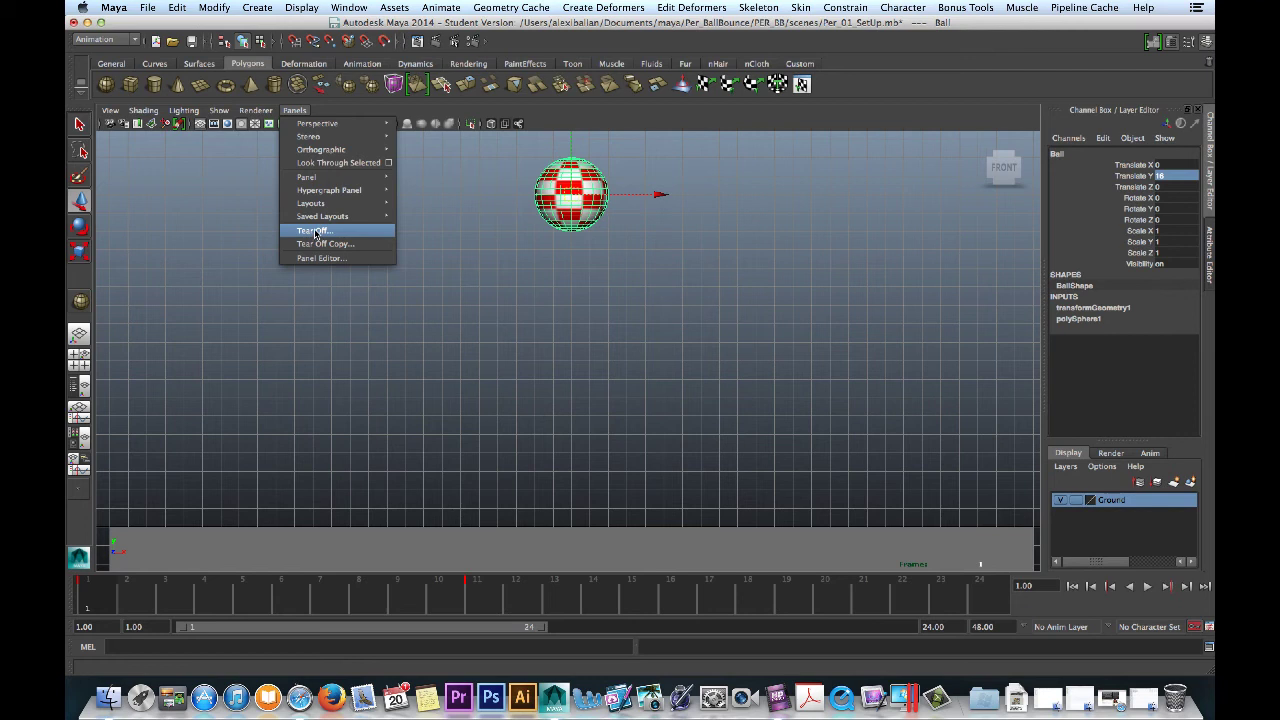
mouse_move(340, 181)
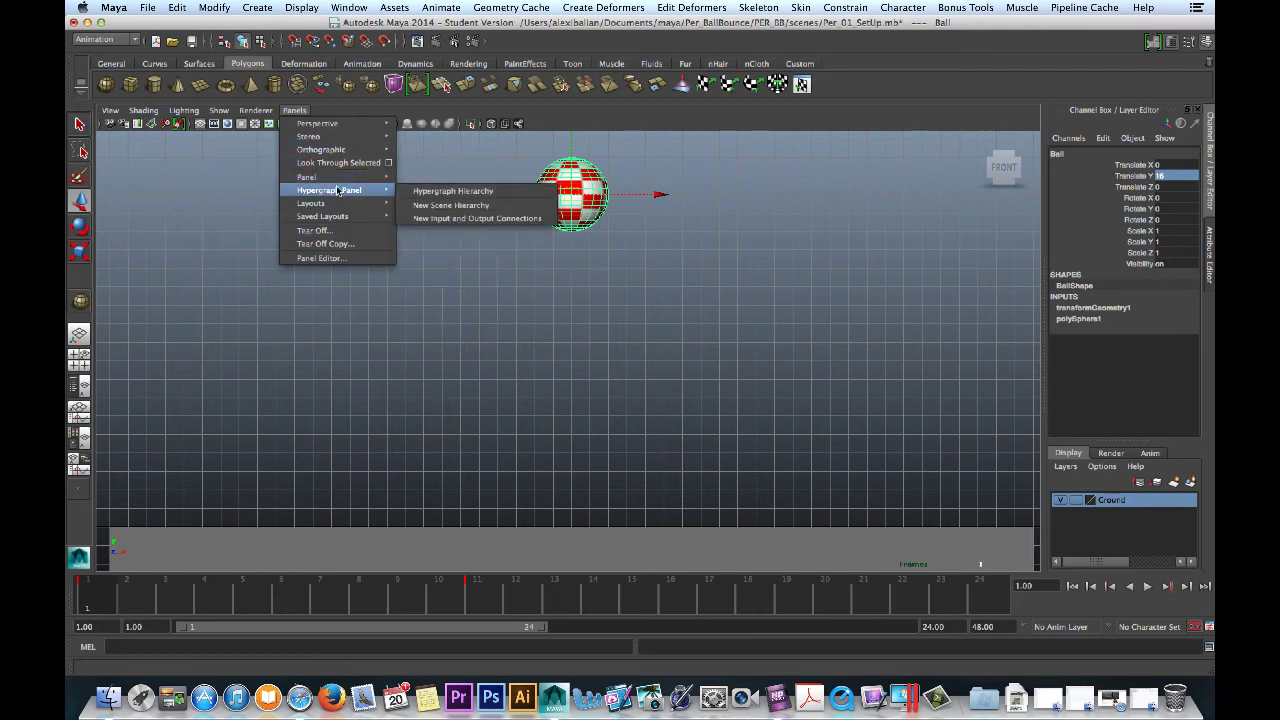
mouse_move(322, 205)
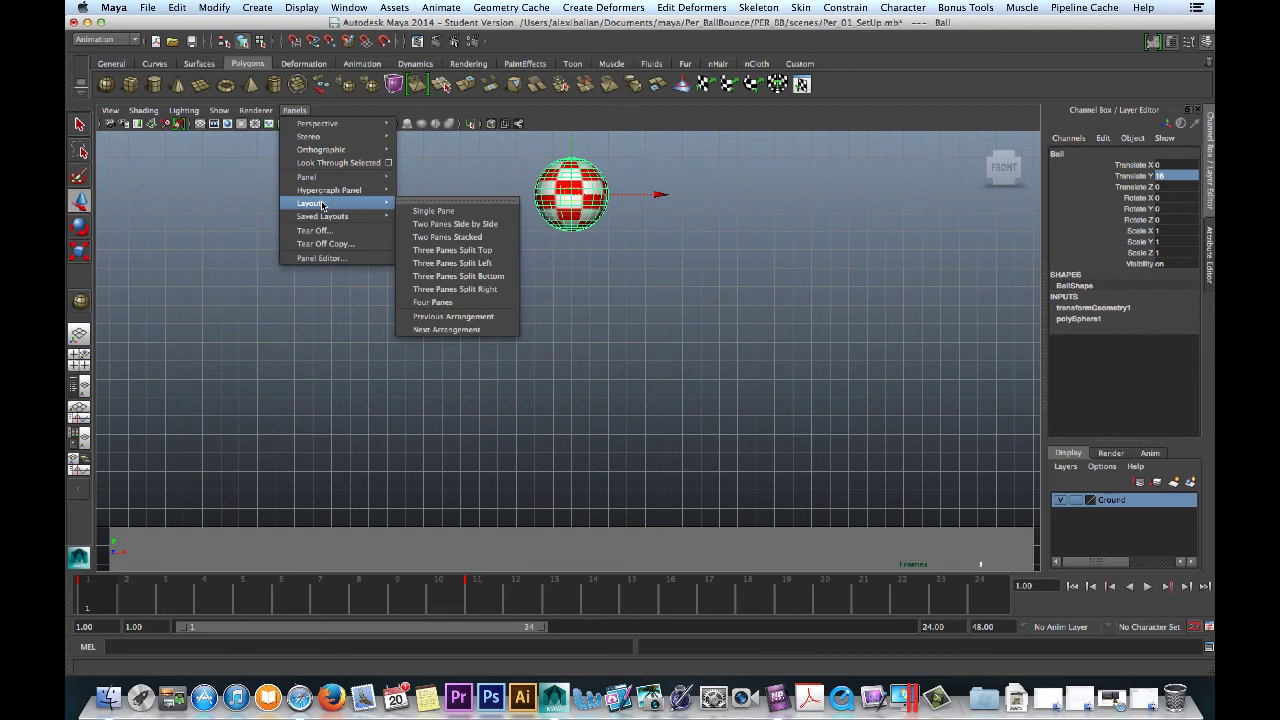
click(455, 249)
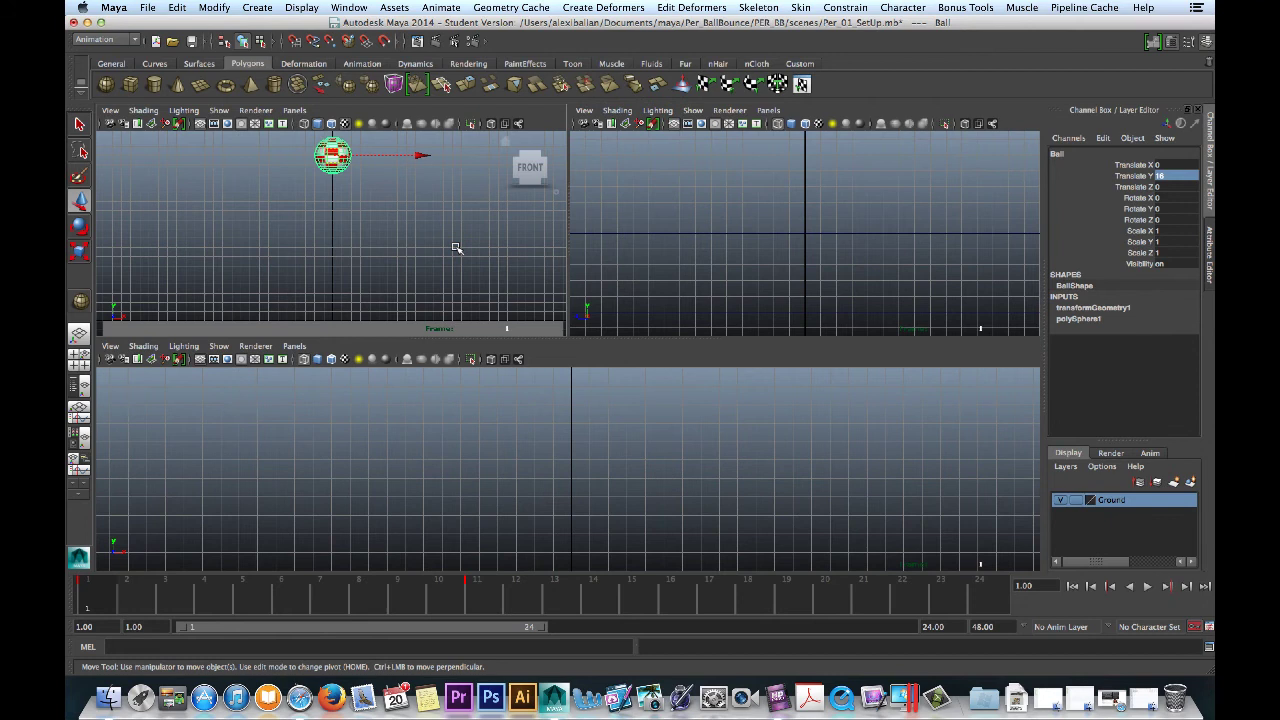
Show the Graph Editor in the bottom pane.
click(295, 346)
mouse_move(305, 425)
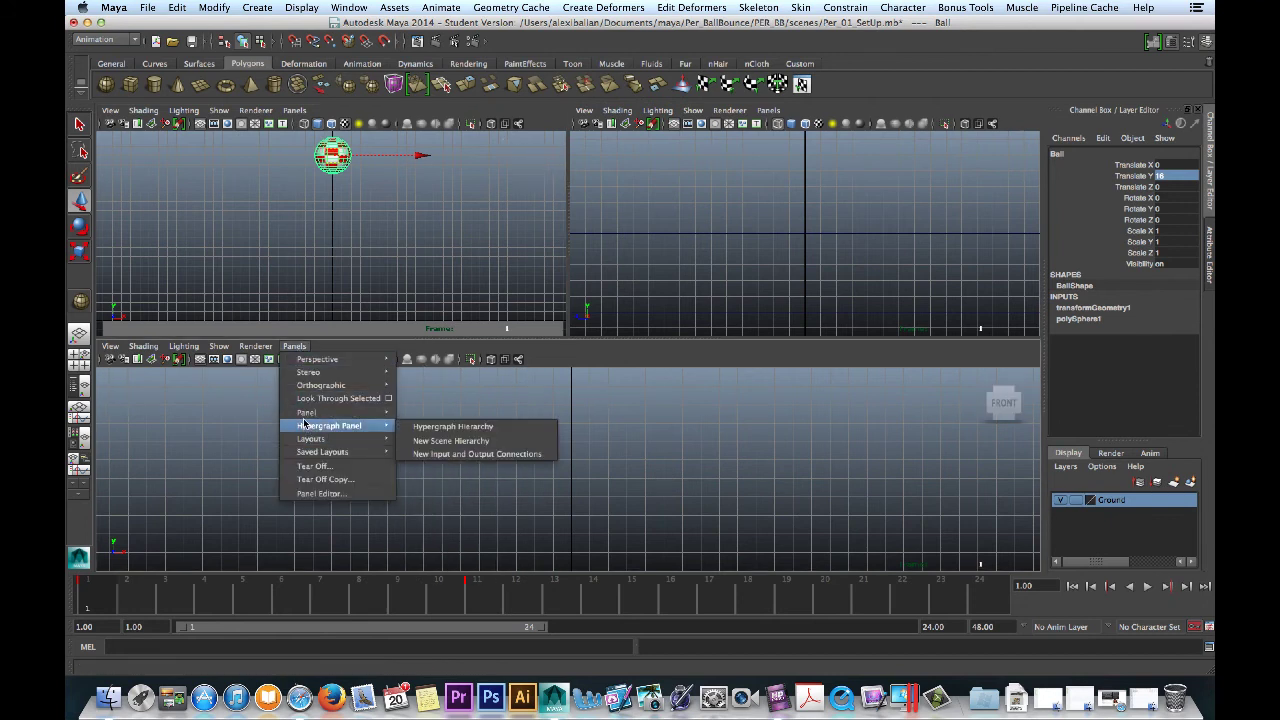
mouse_move(314, 446)
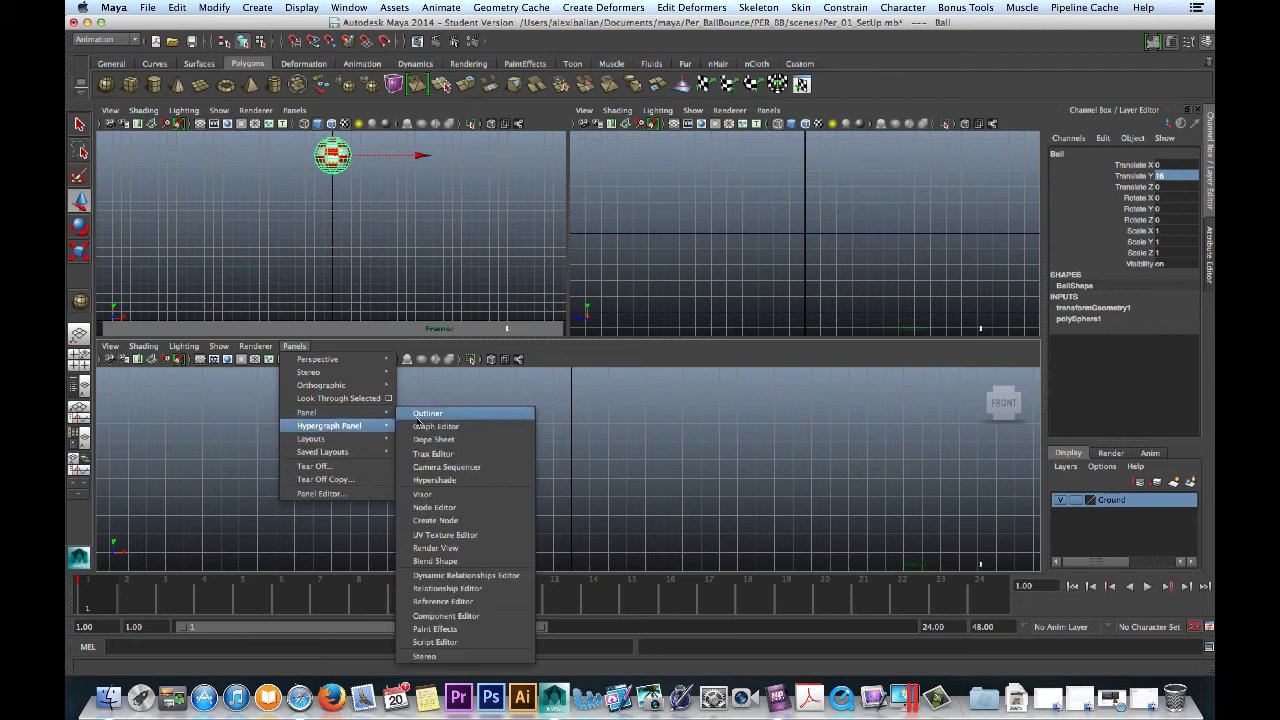
mouse_move(386, 411)
click(430, 424)
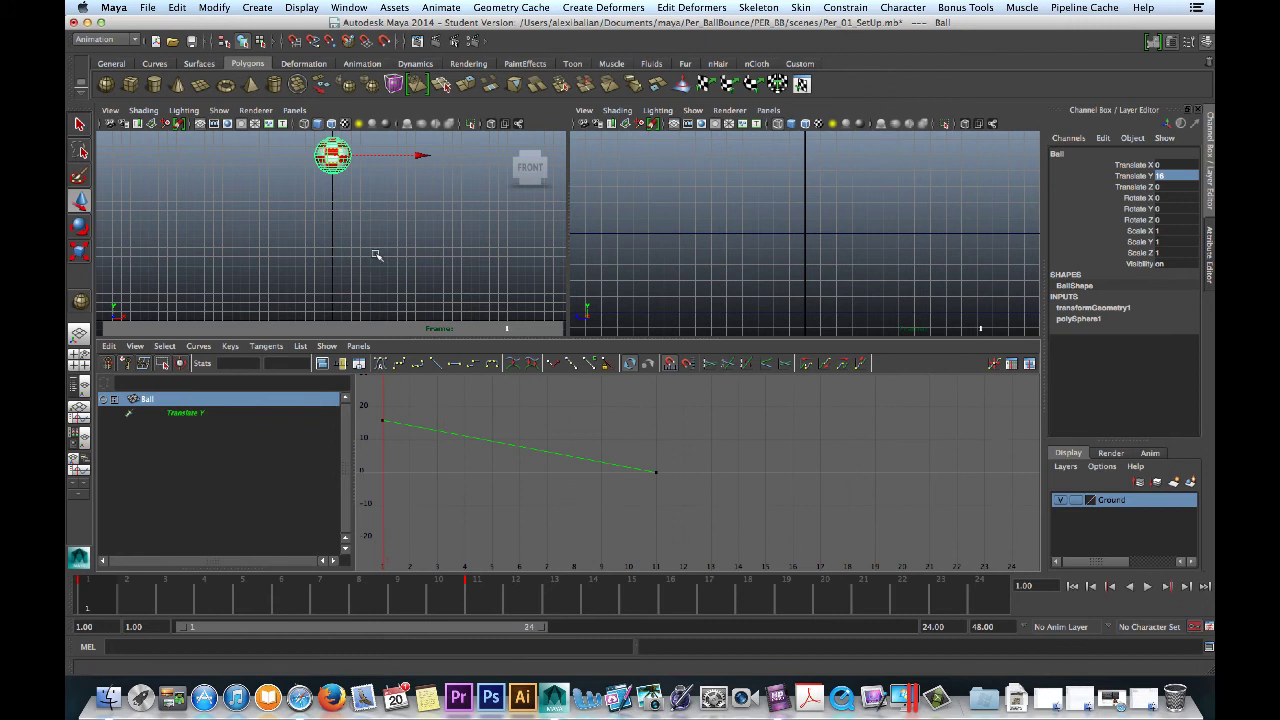
Make the right pane a shaded front view tilted toward the floor with film gate shown.
click(785, 205)
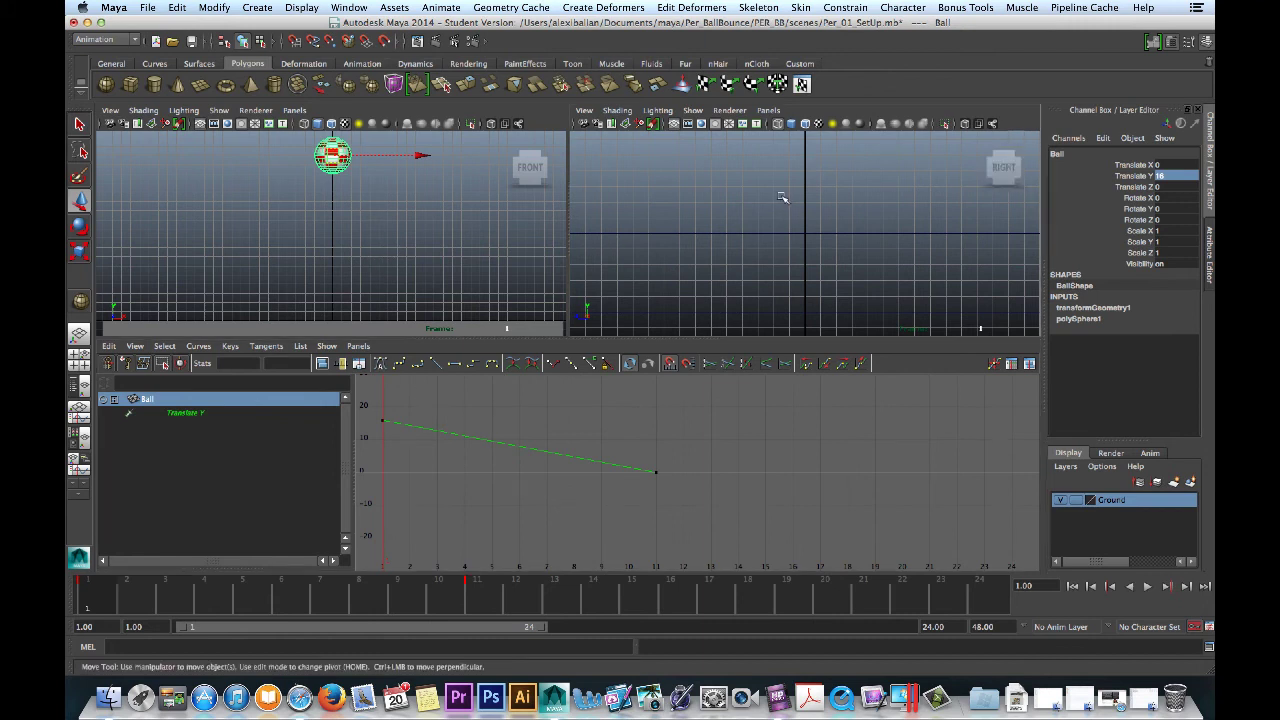
click(768, 111)
mouse_move(790, 123)
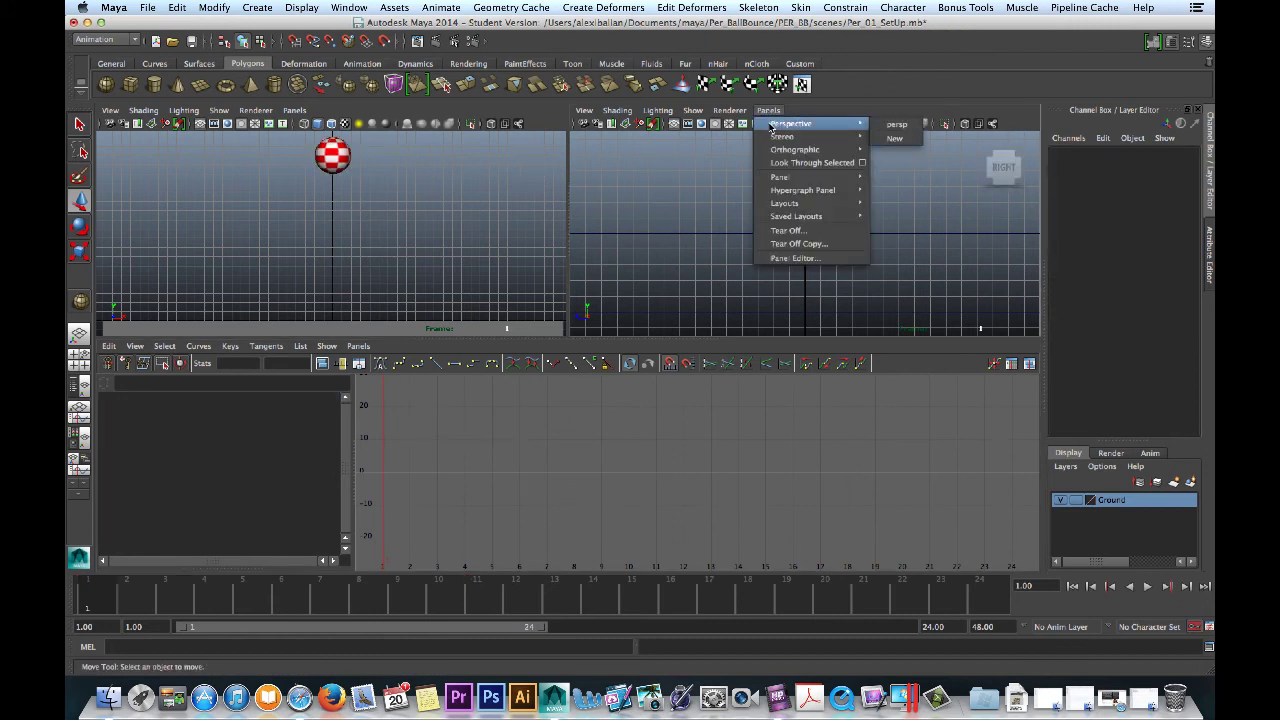
click(903, 133)
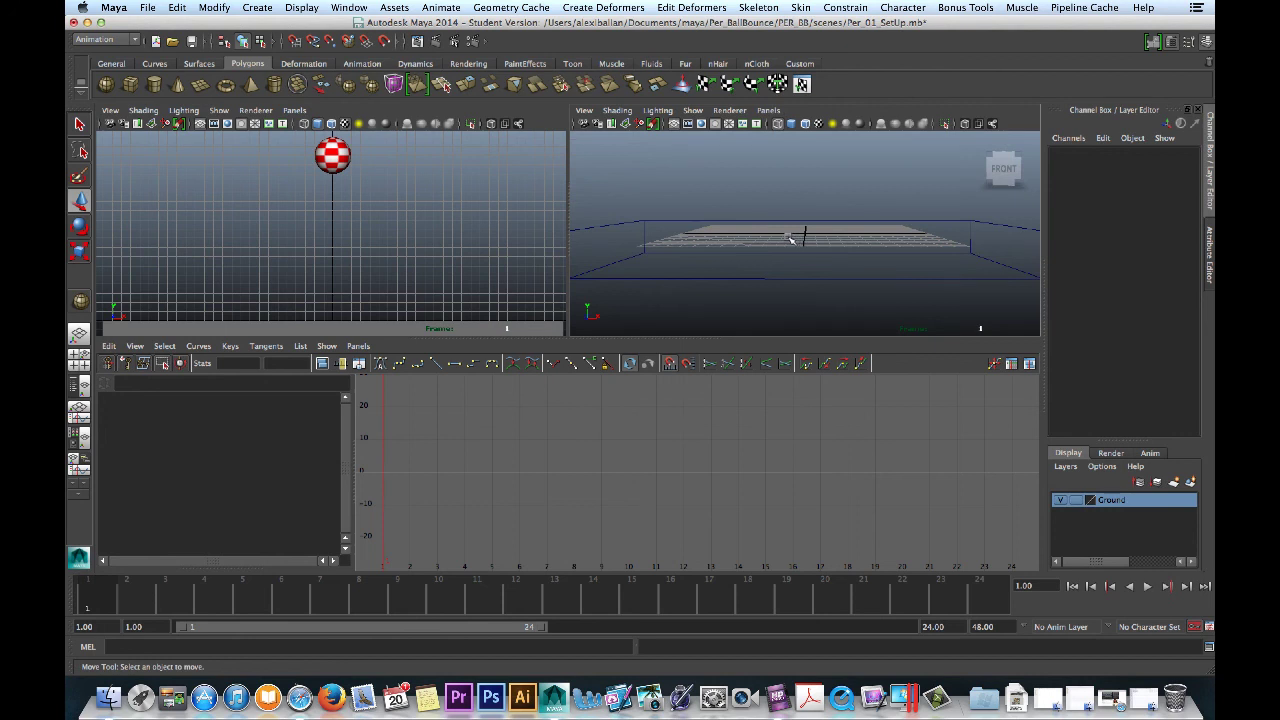
key(5)
mouse_move(789, 250)
alt+mouse_down()
mouse_move(774, 259)
mouse_move(817, 250)
alt+mouse_up()
click(695, 129)
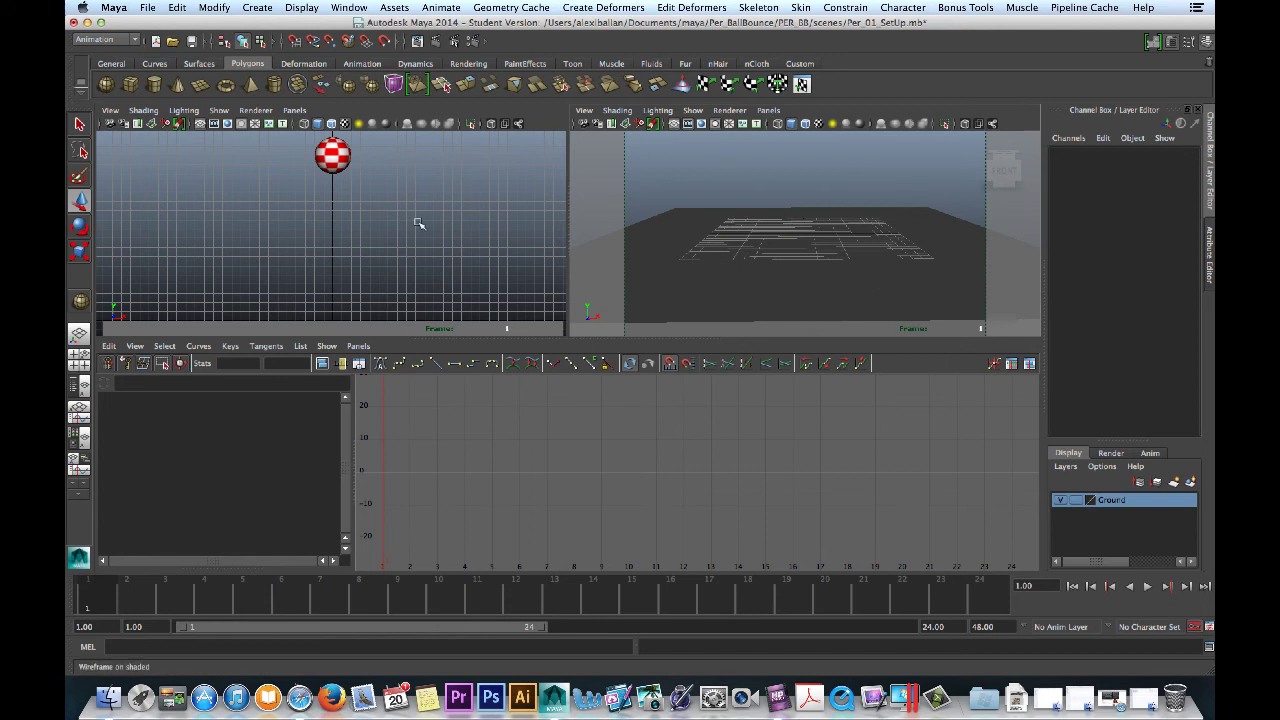
Create a new camera and look through it in the right pane.
click(256, 8)
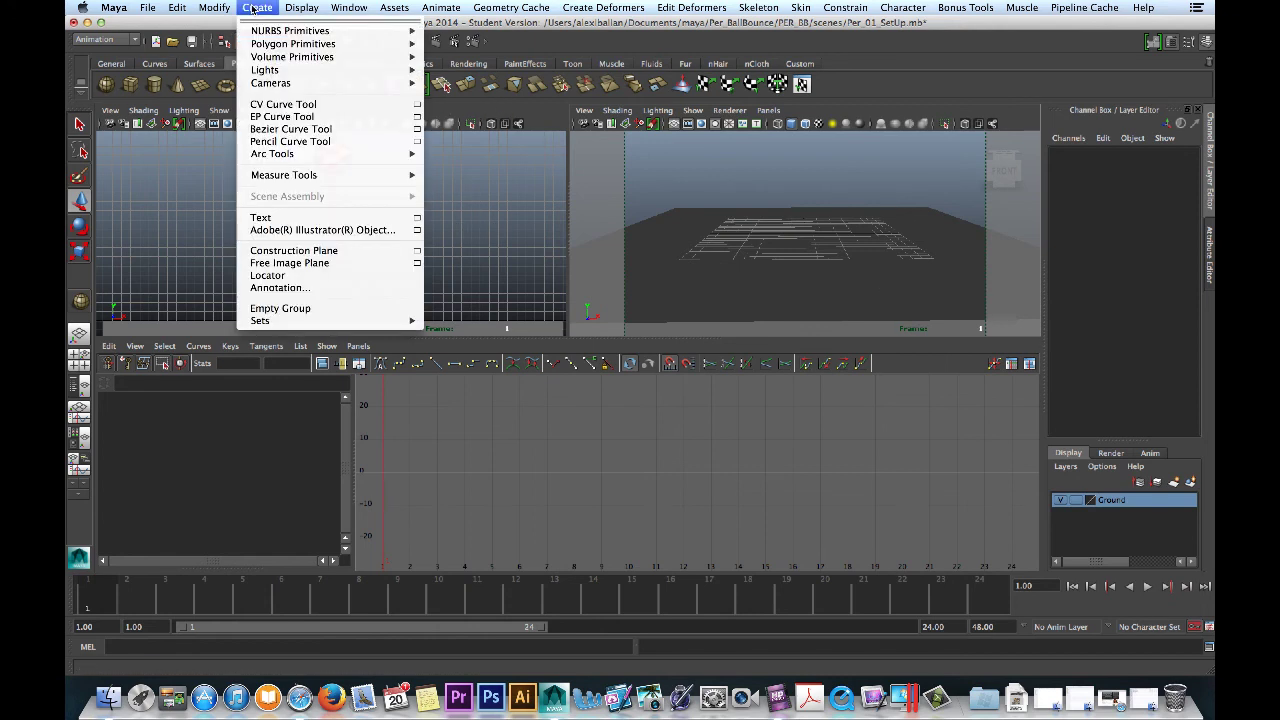
mouse_move(390, 83)
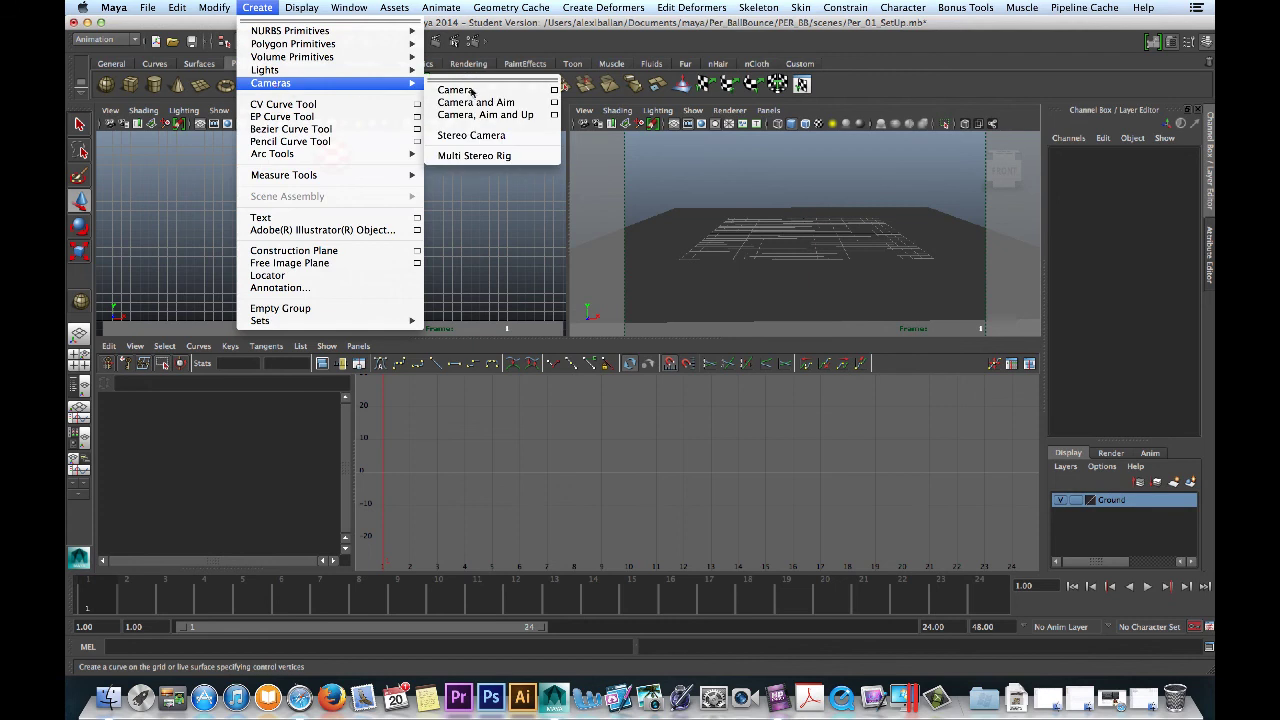
click(483, 92)
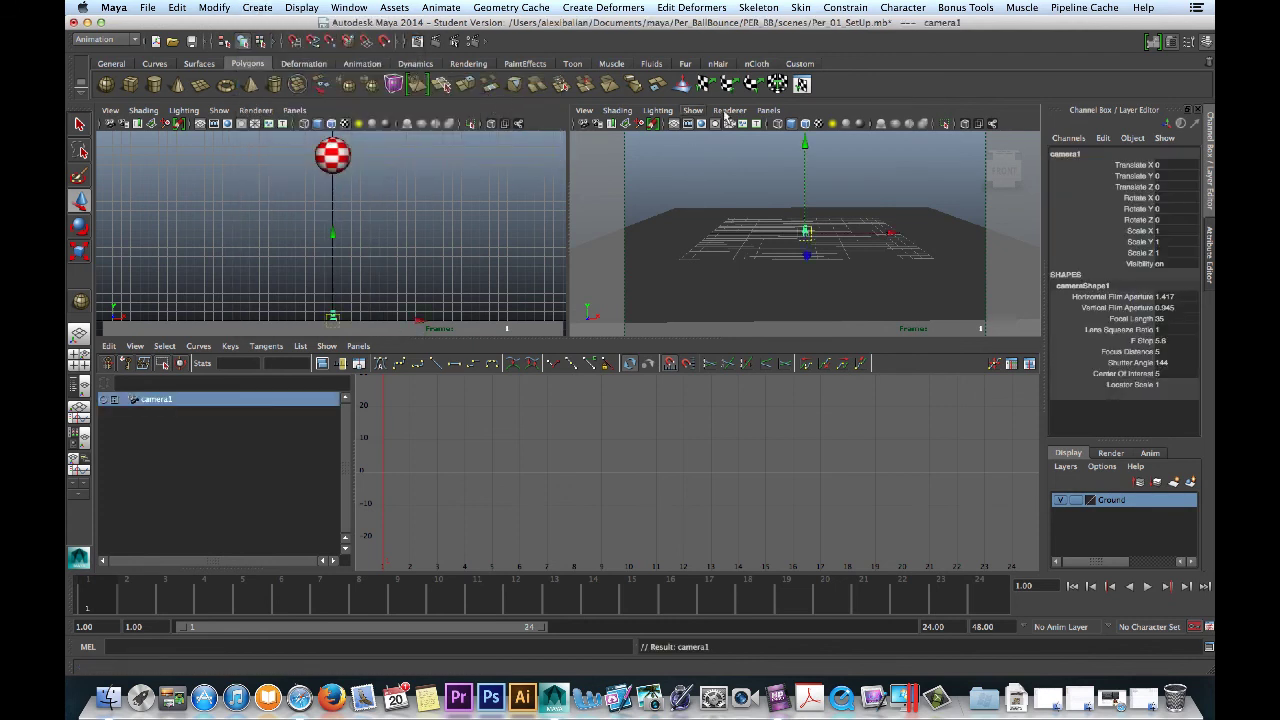
click(762, 116)
mouse_move(729, 110)
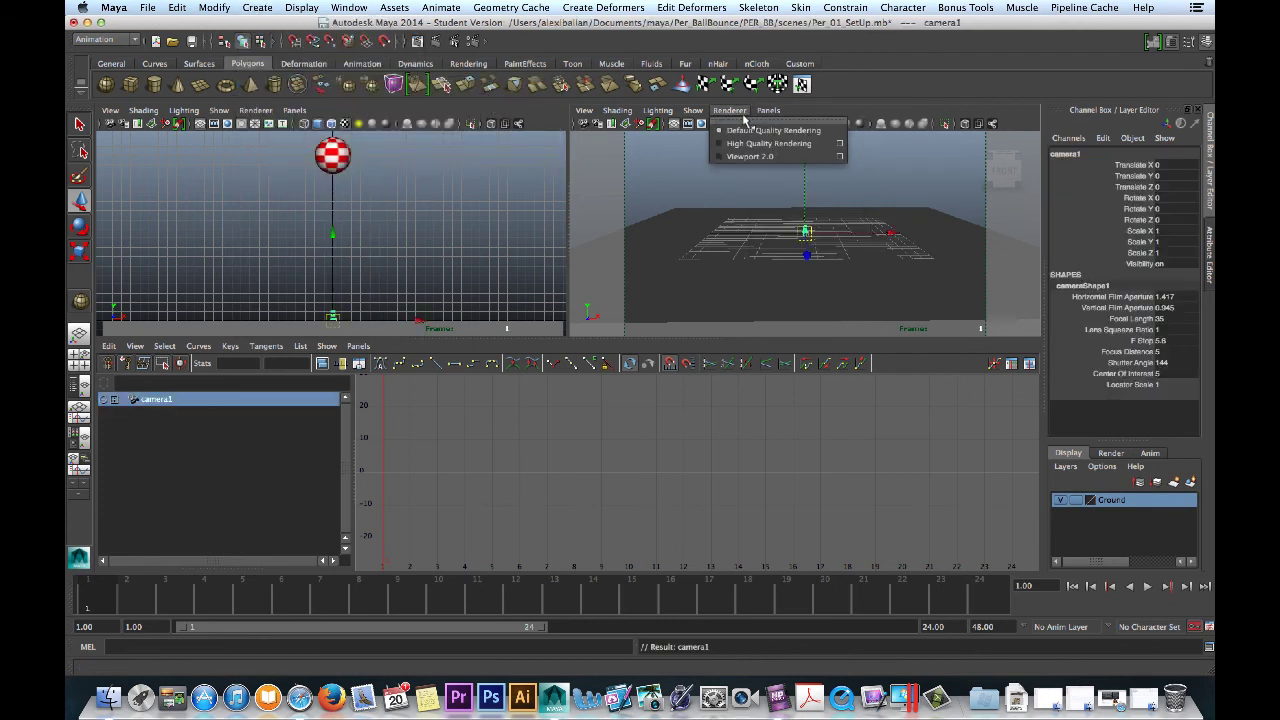
mouse_move(767, 114)
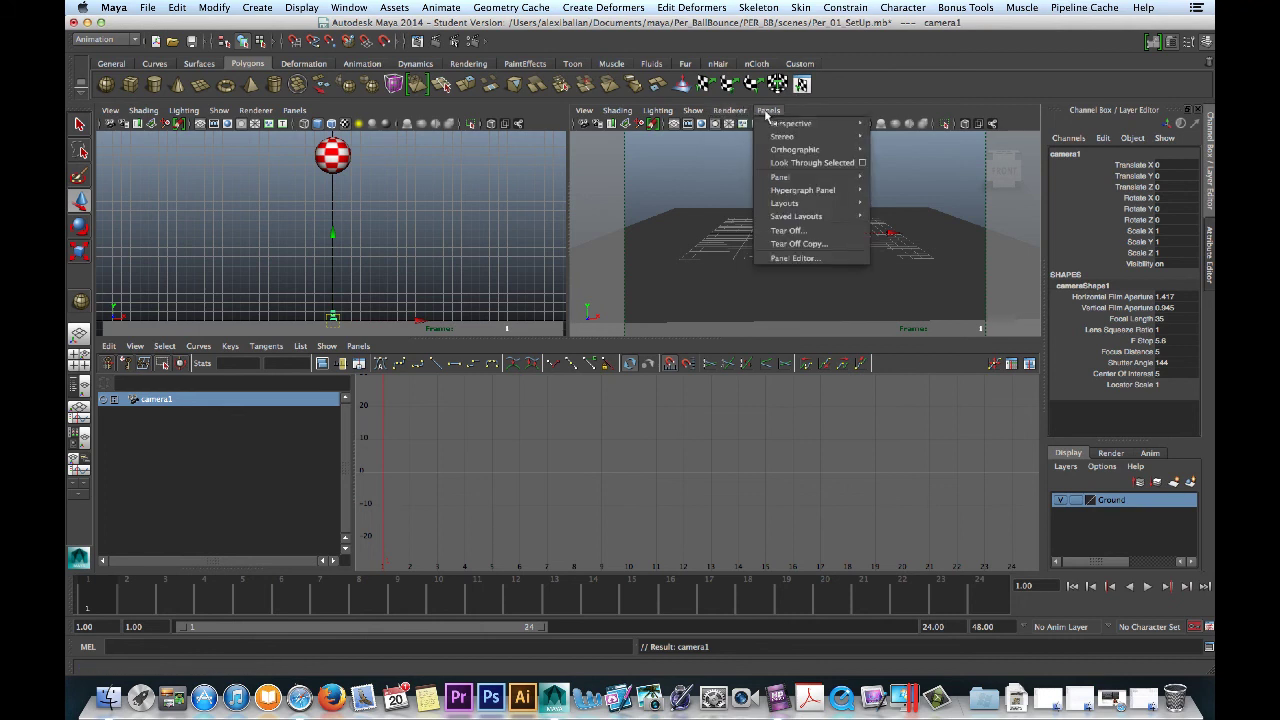
click(784, 162)
Frame the ball and ground with the film gate on, checking with a playback.
scroll(780, 198, down, 10)
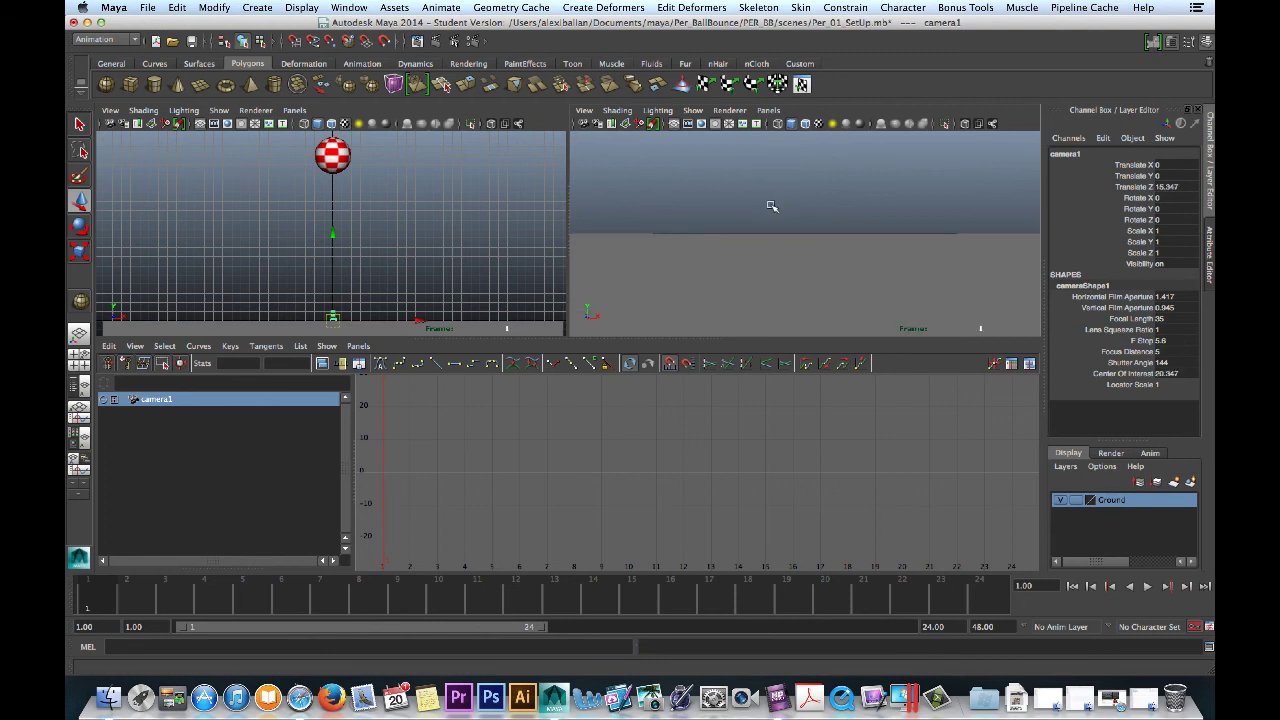
alt+drag(769, 207, 786, 262)
scroll(780, 237, up, 5)
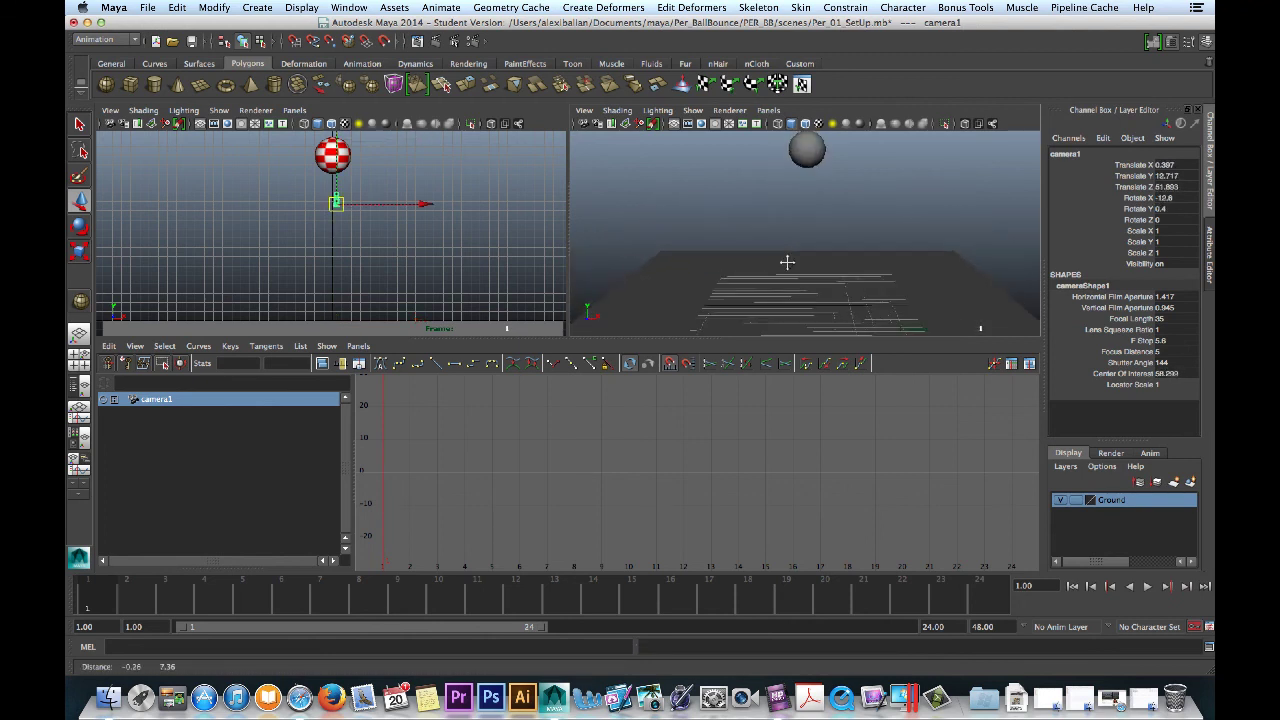
click(690, 124)
alt+drag(717, 203, 720, 208)
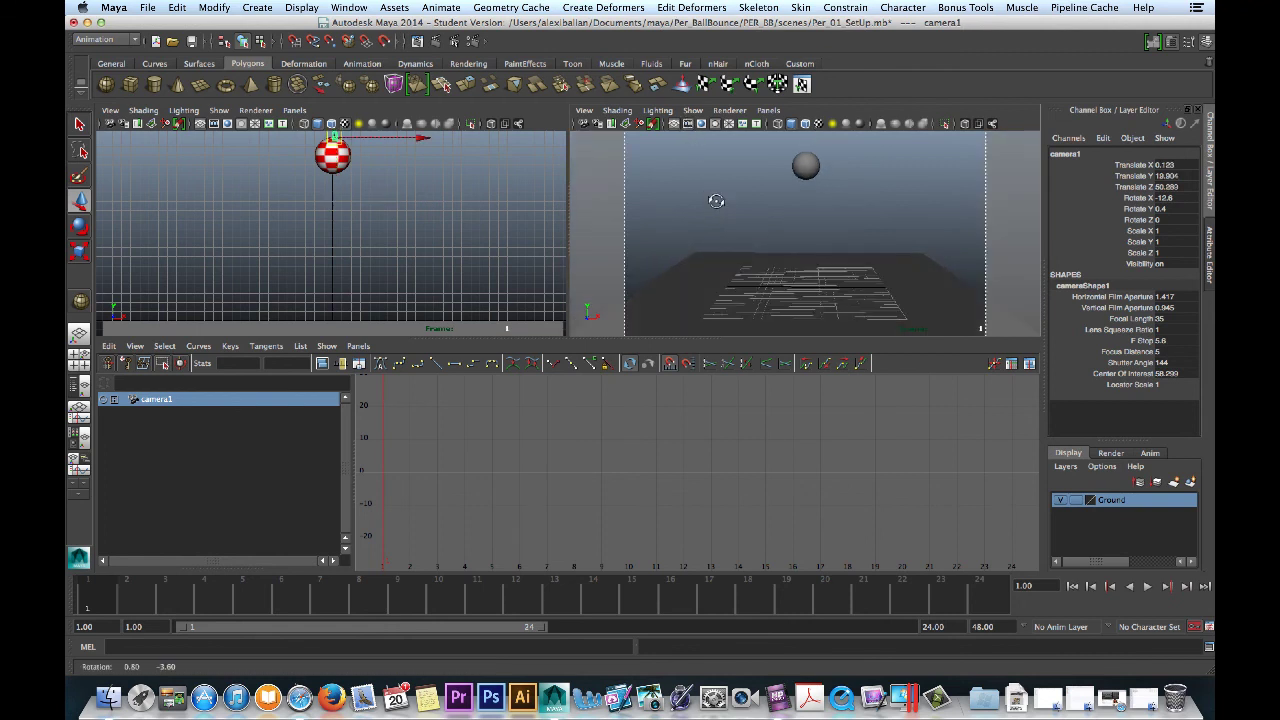
key(alt+v)
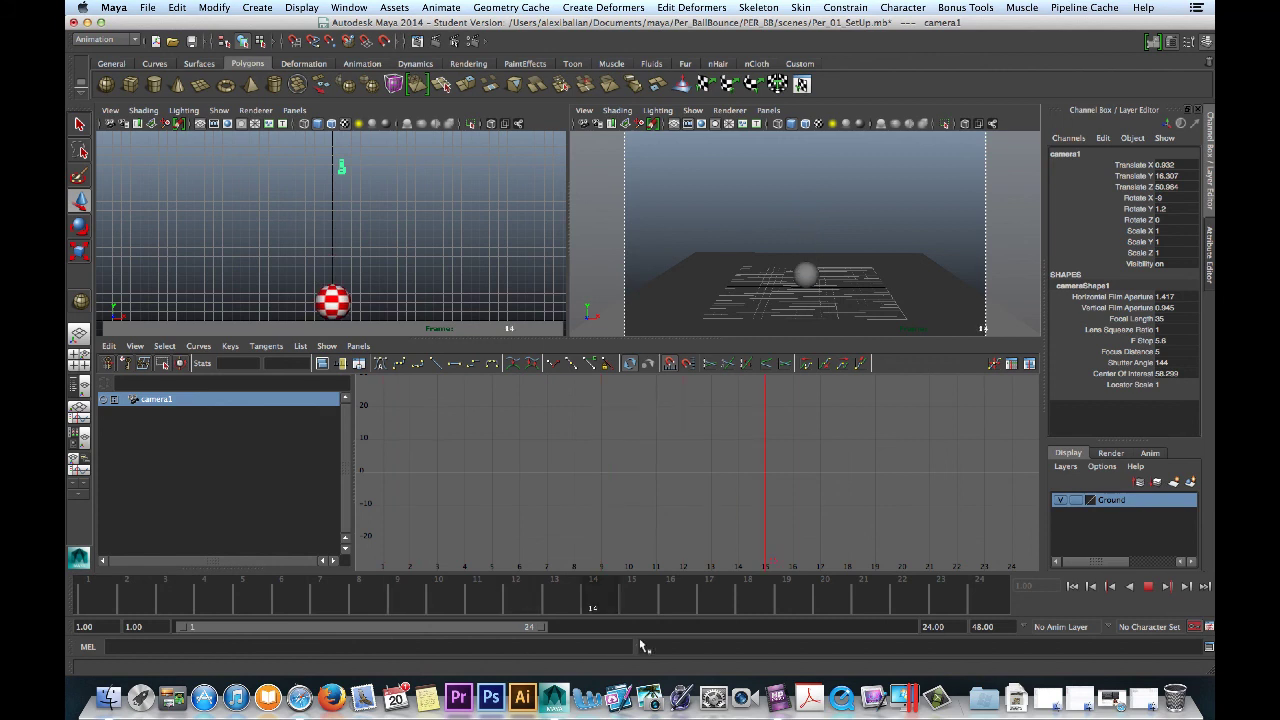
key(alt+v)
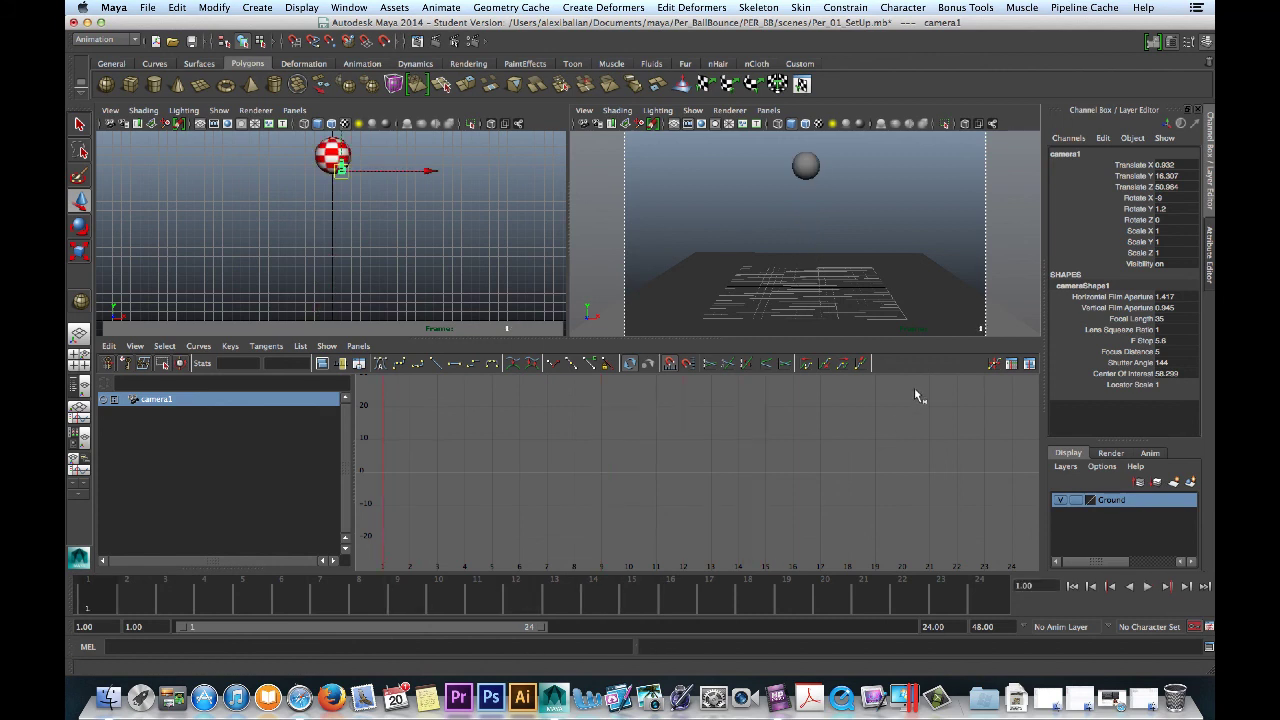
Rename the camera Shot_Cam and lock its translate, rotate and scale channels.
click(1090, 152)
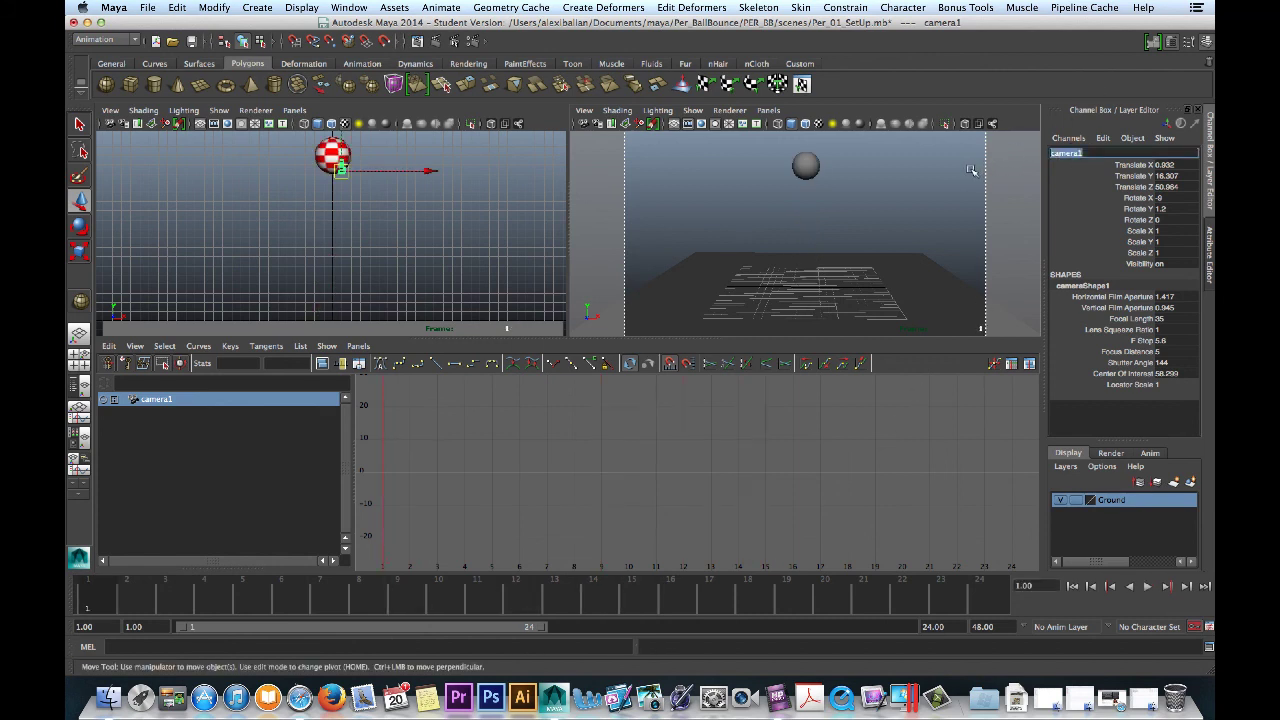
text(Shot_Cam)
key(Return)
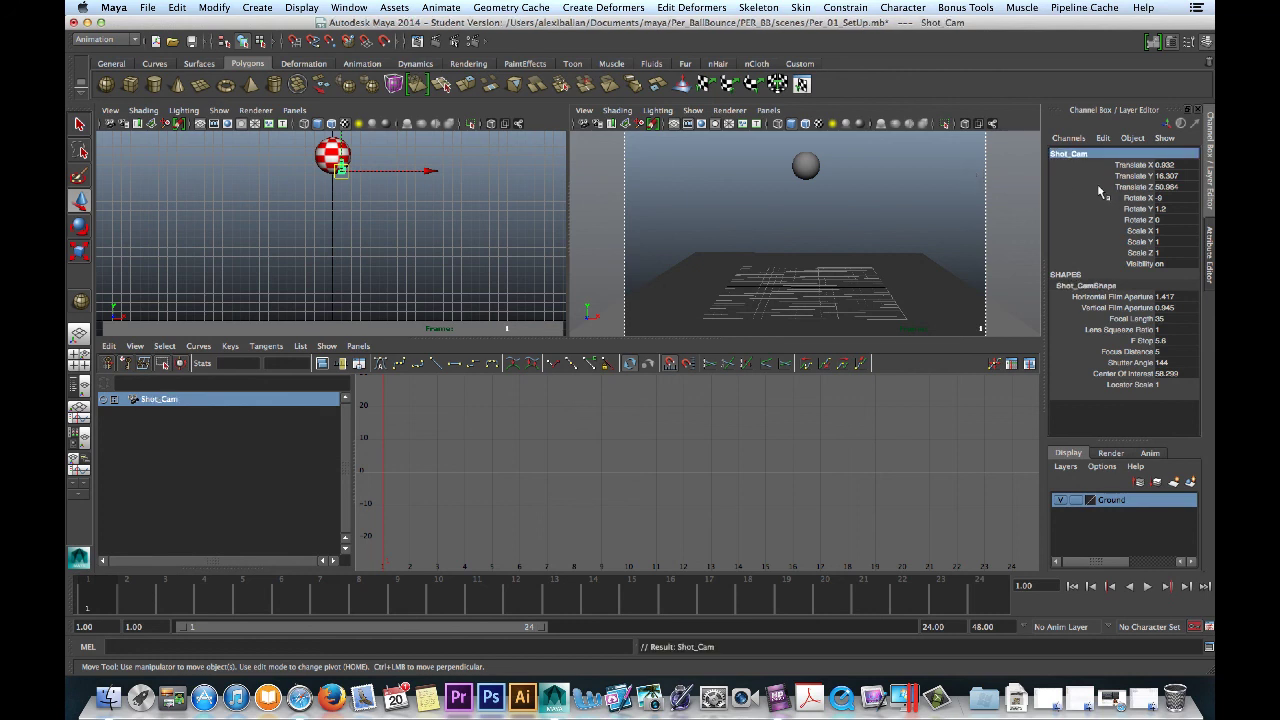
drag(1103, 166, 1150, 208)
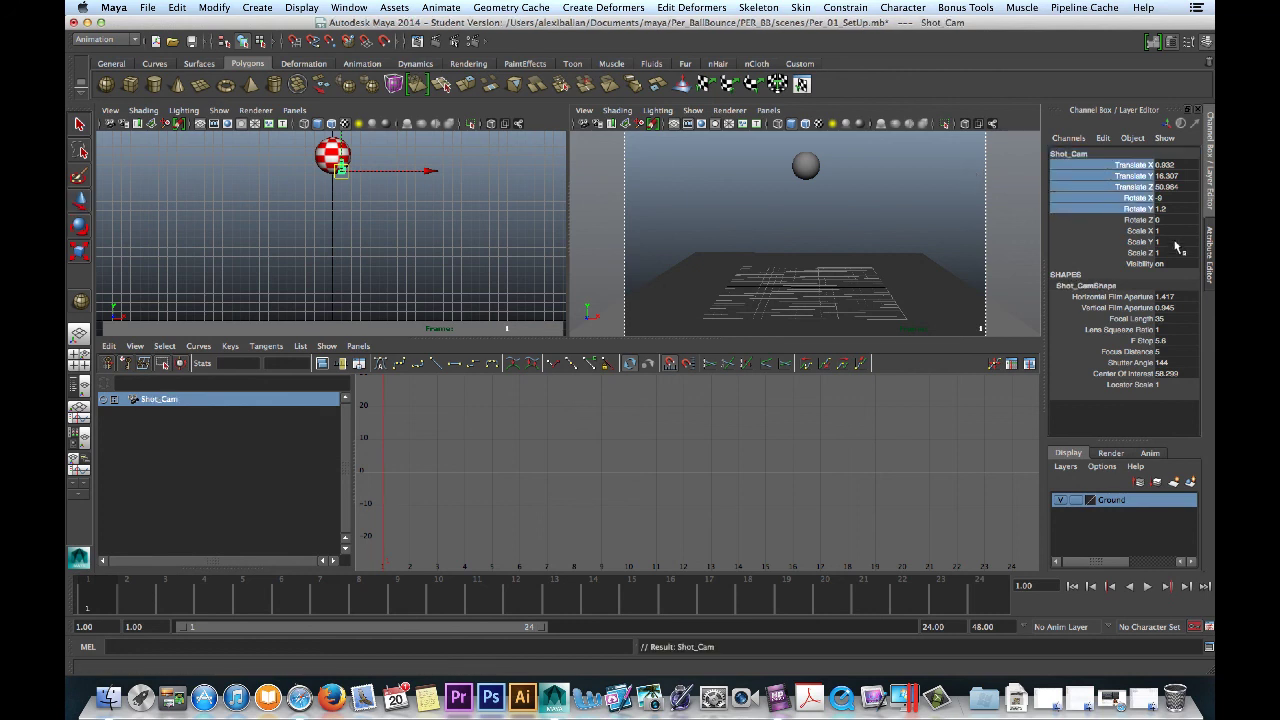
right_click(1078, 176)
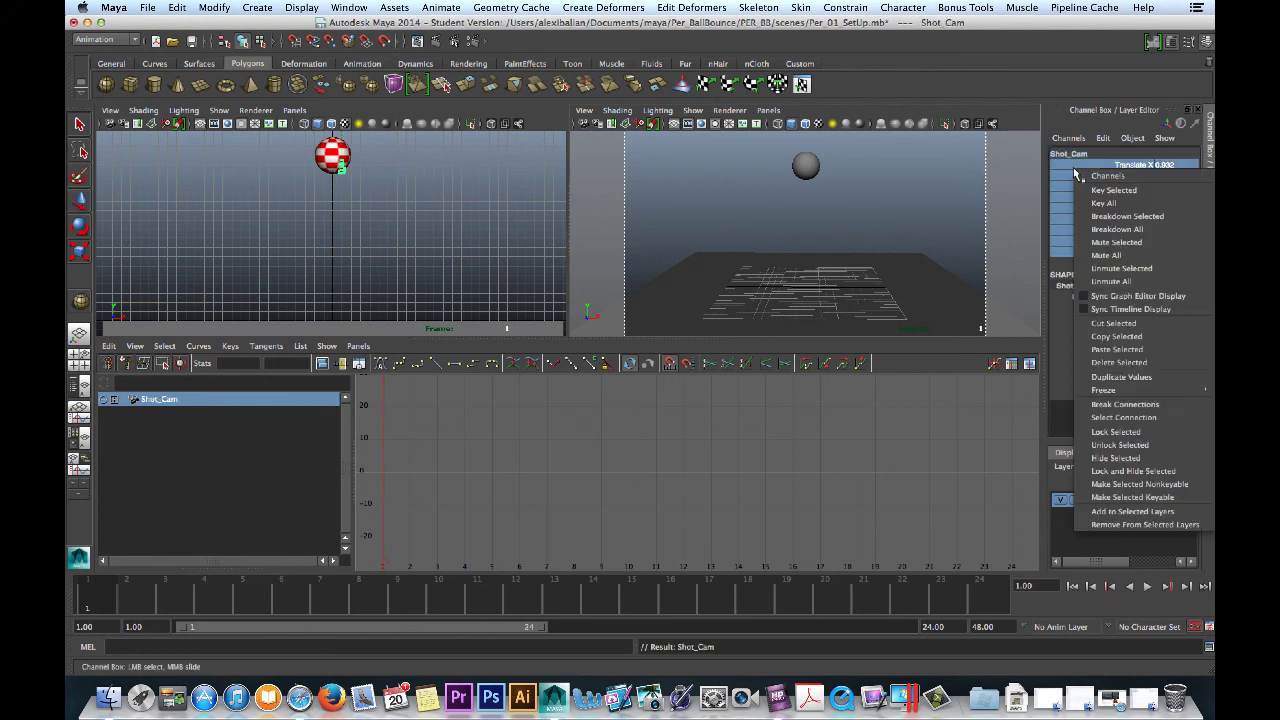
click(1096, 432)
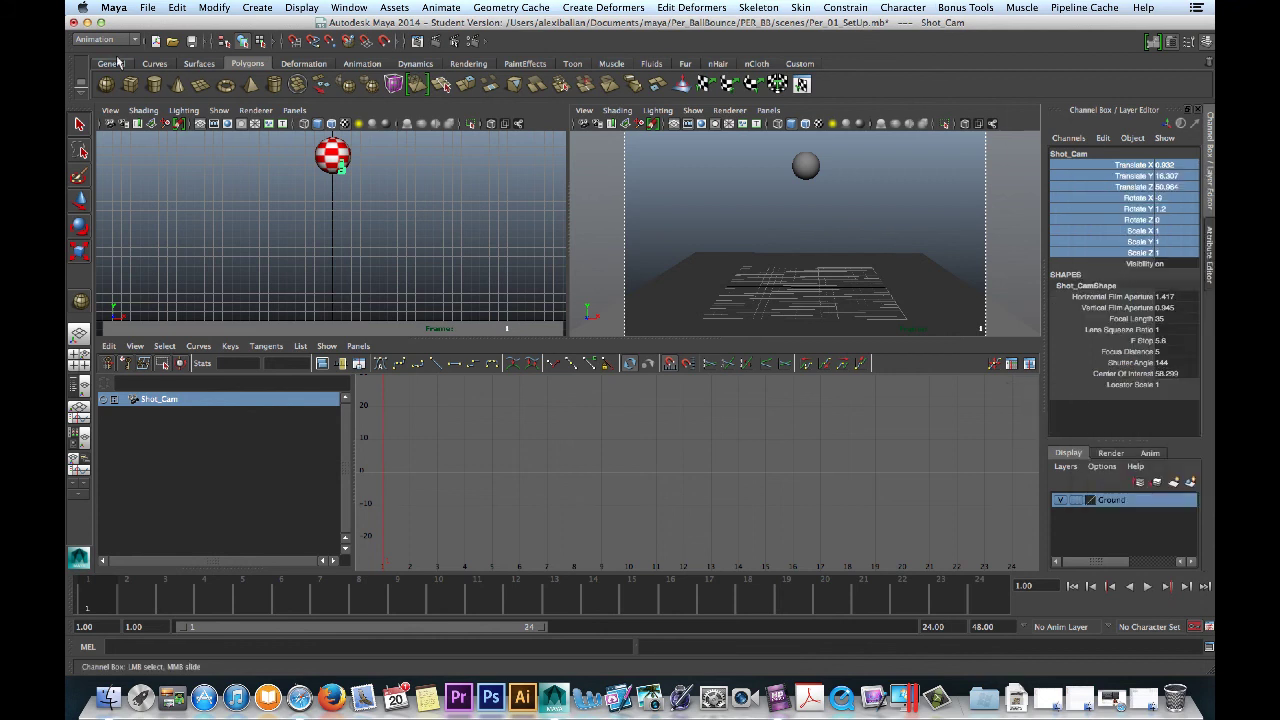
click(220, 242)
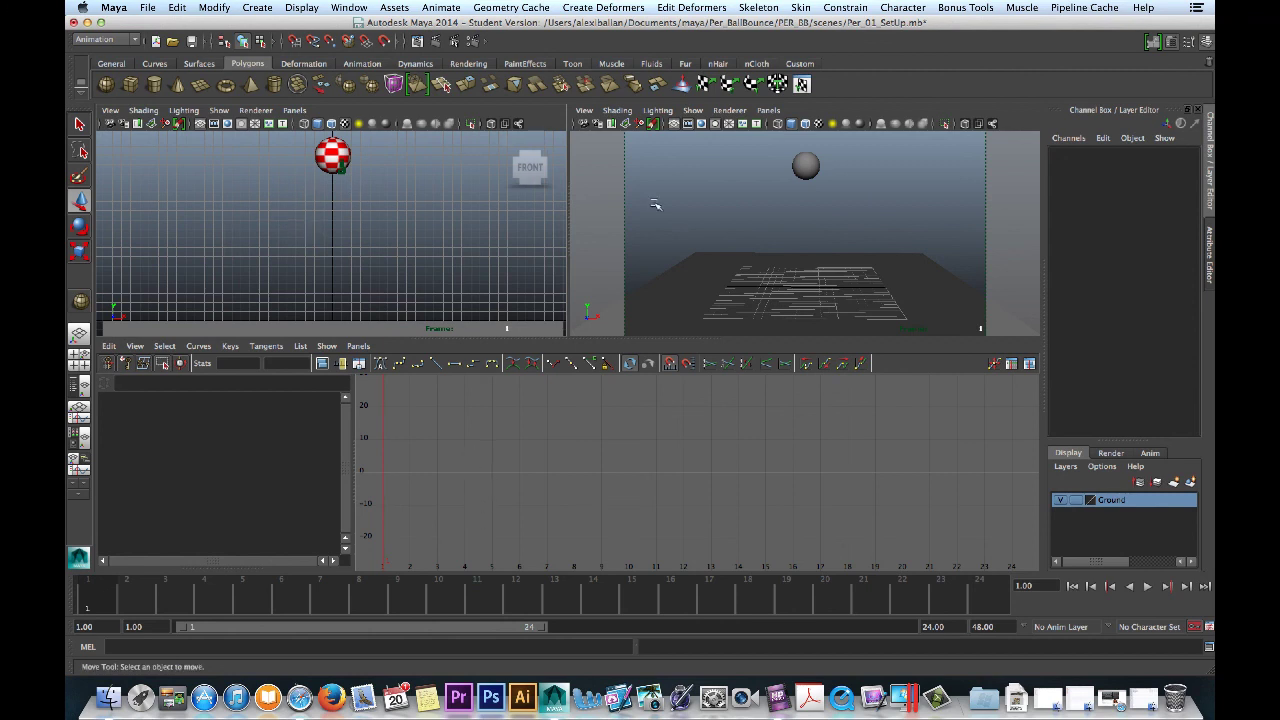
Select the ball and play back its bounce animation.
click(331, 155)
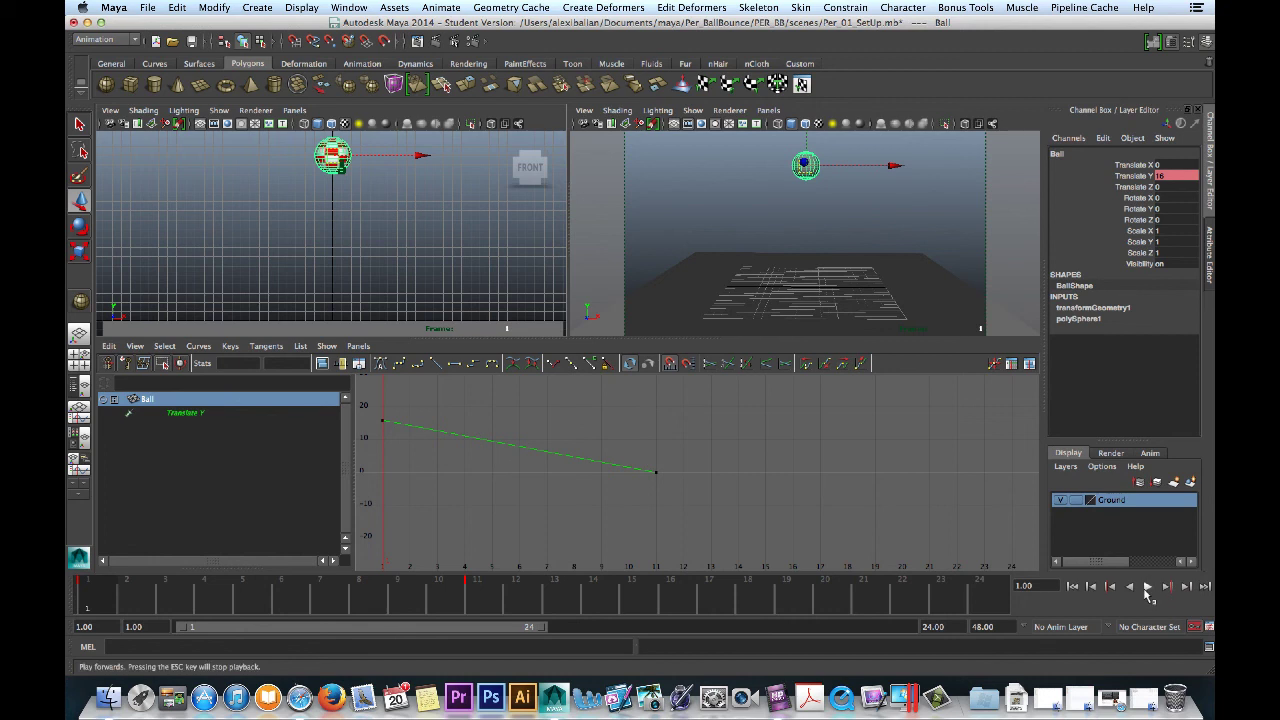
click(1147, 588)
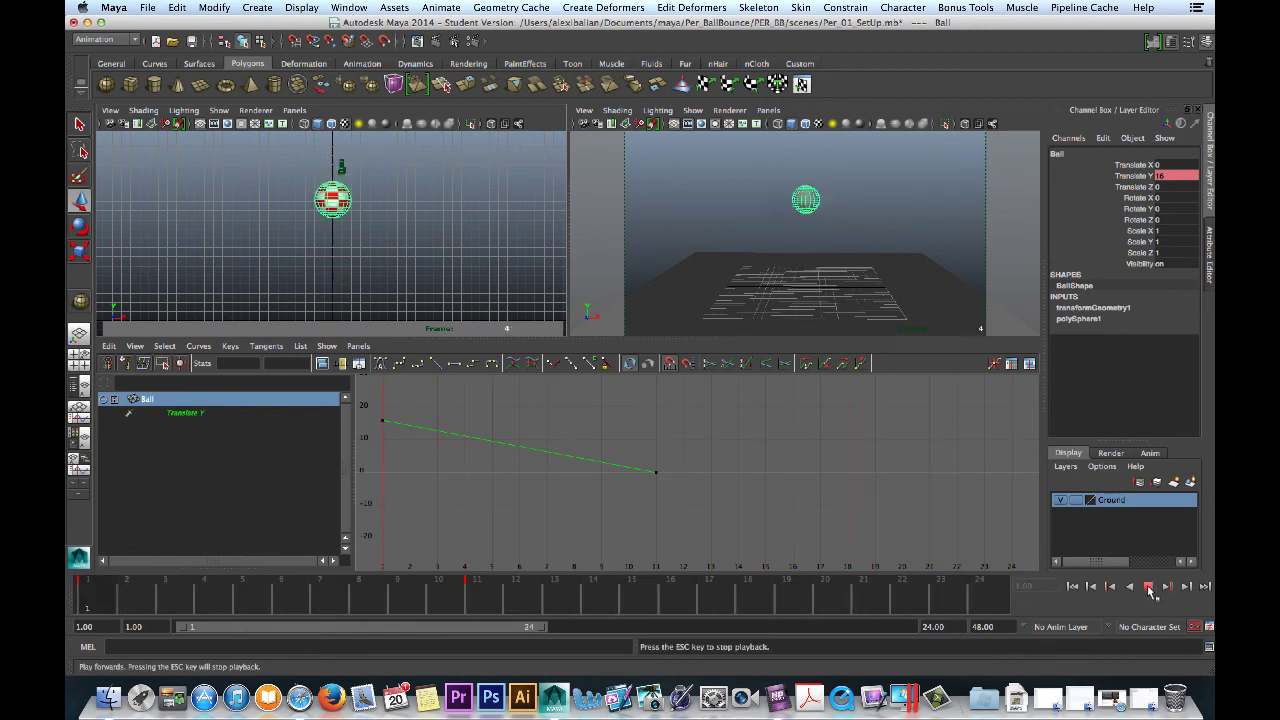
click(757, 183)
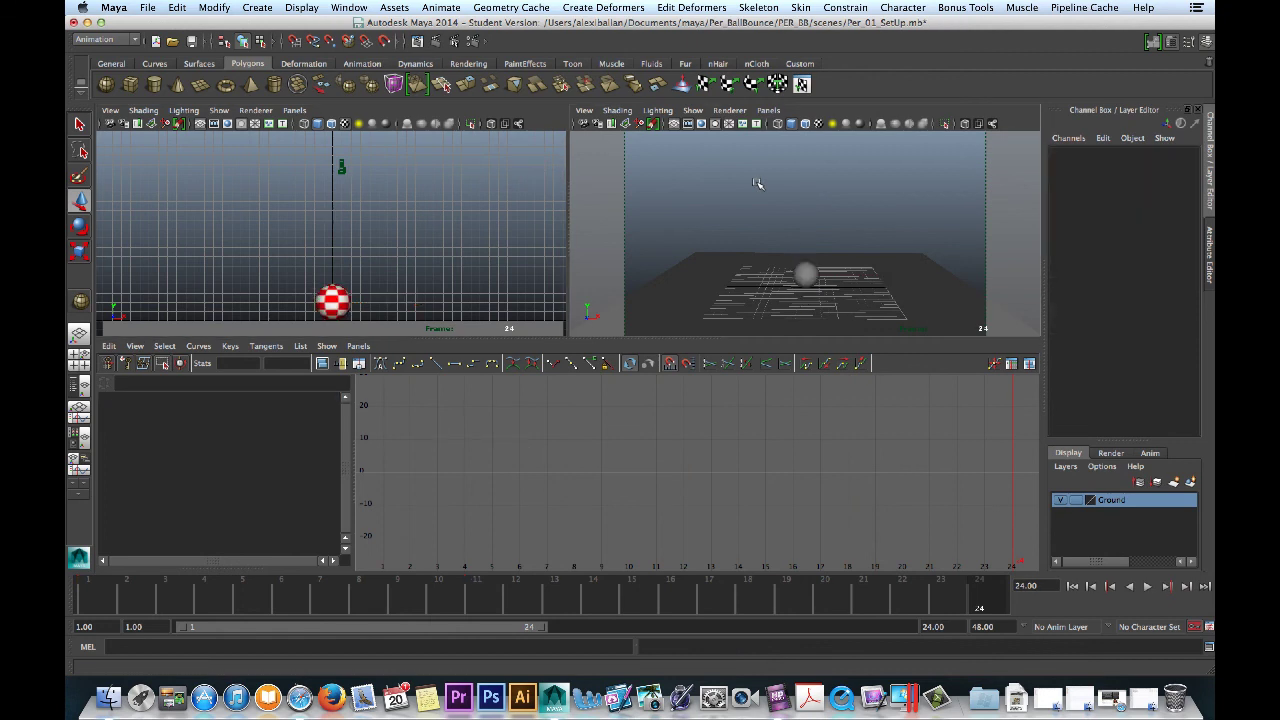
Show the checker texture in the camera view, then bring up the screen recorder controls.
click(807, 274)
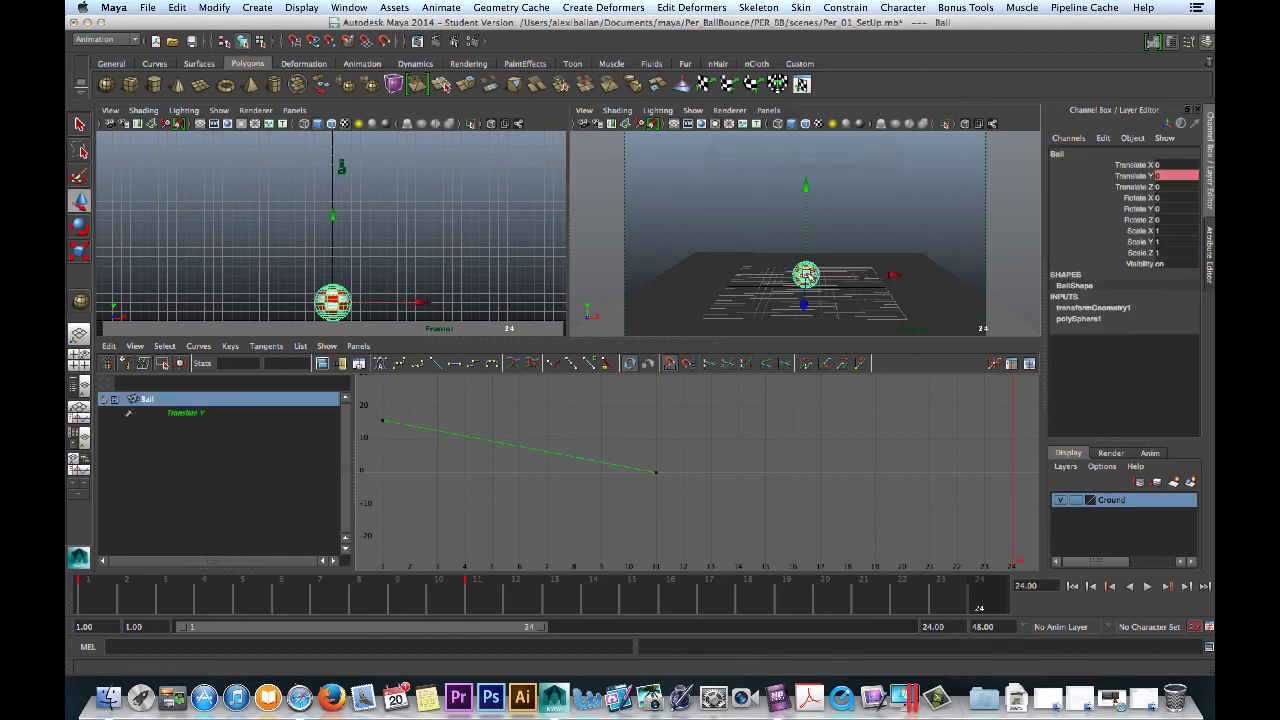
key(6)
click(673, 203)
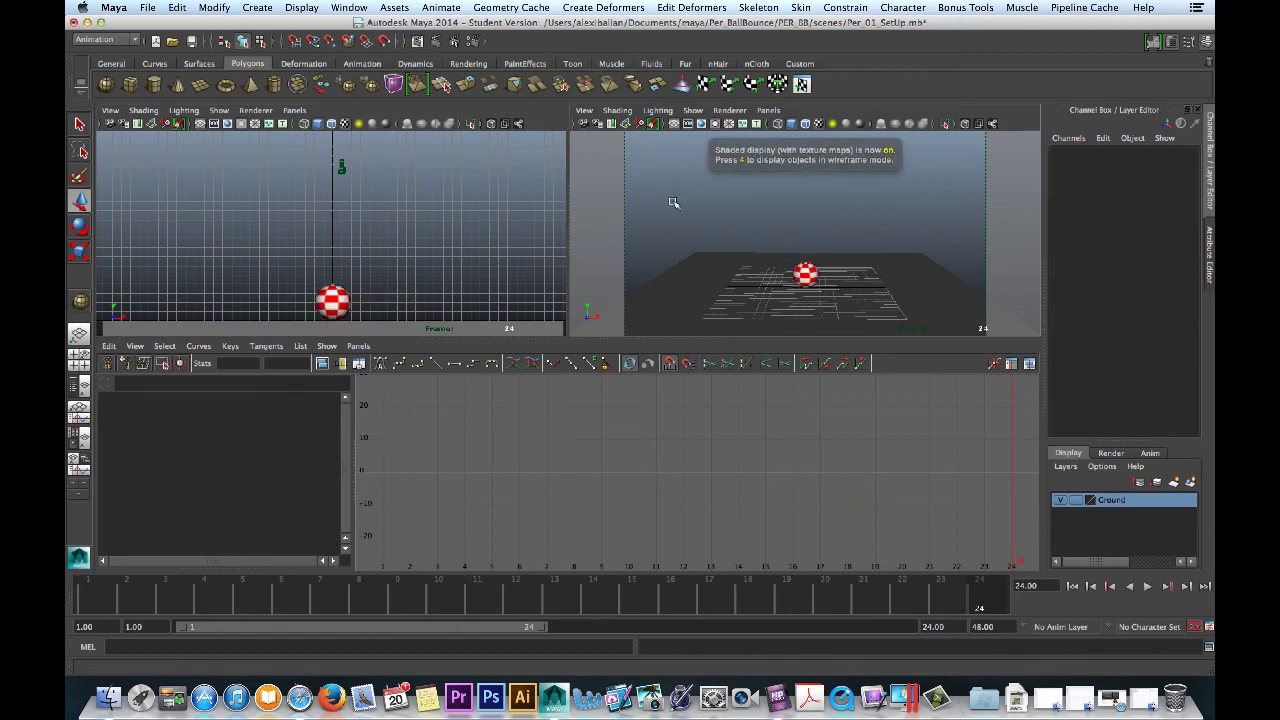
click(785, 700)
click(906, 12)
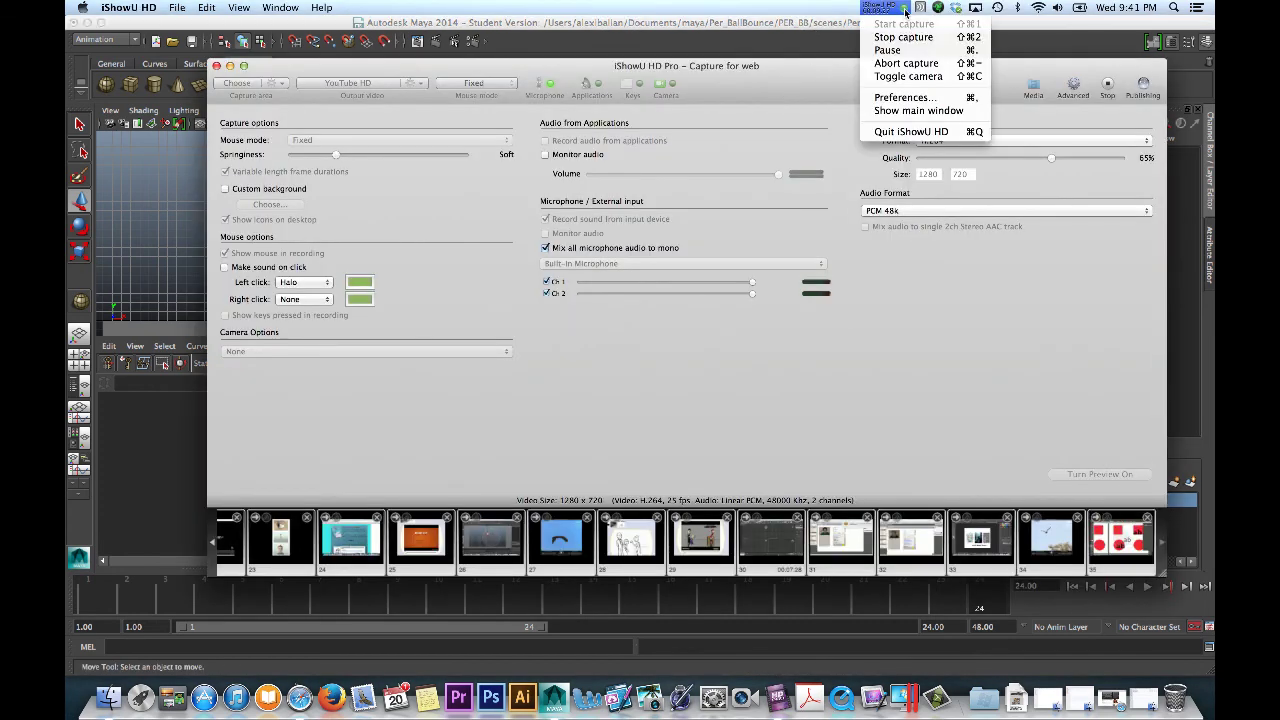